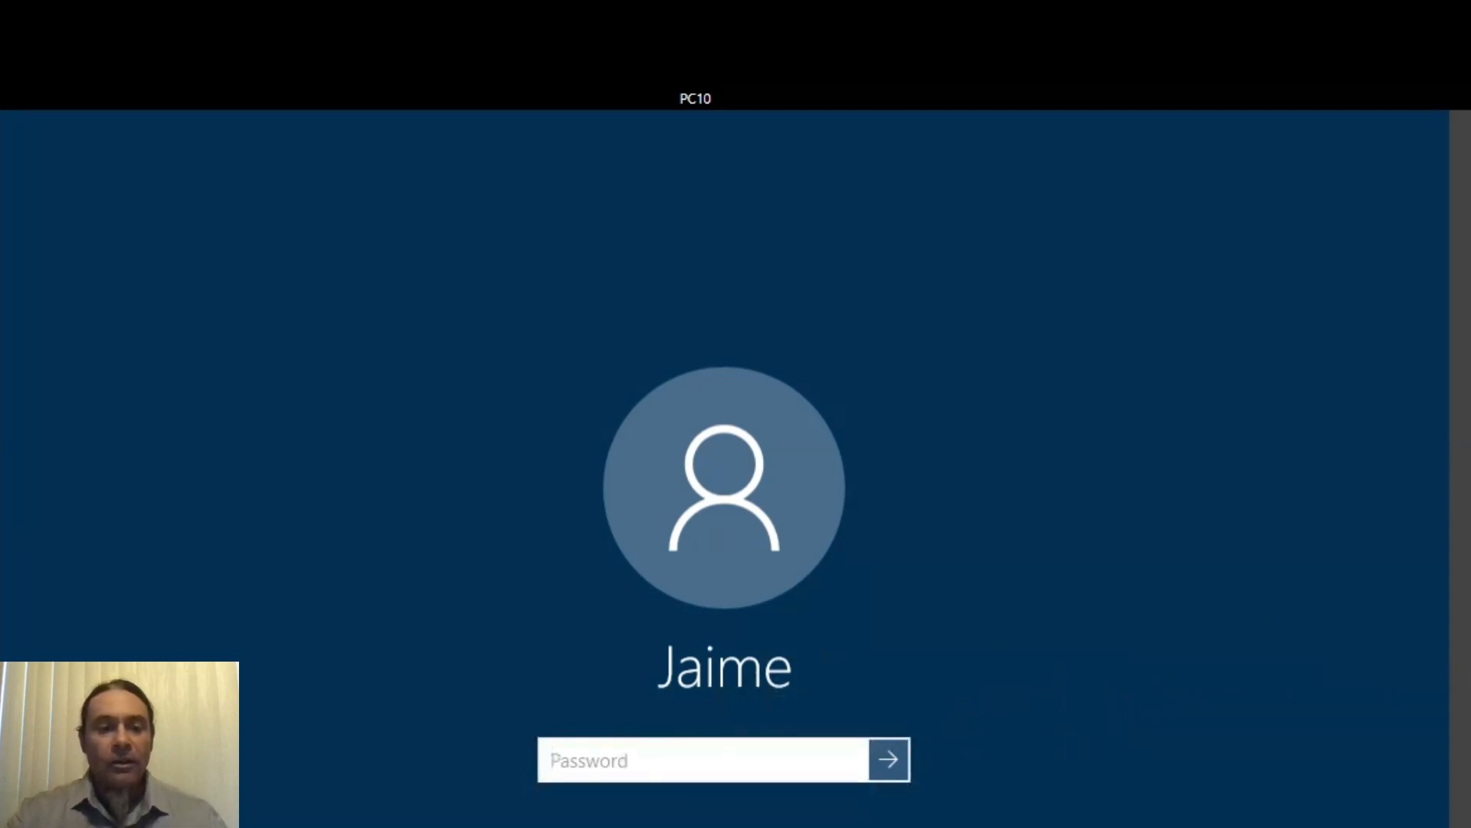
- Sign in to Windows with the account password and launch the Support Center Tickets desktop shortcut
type("••")
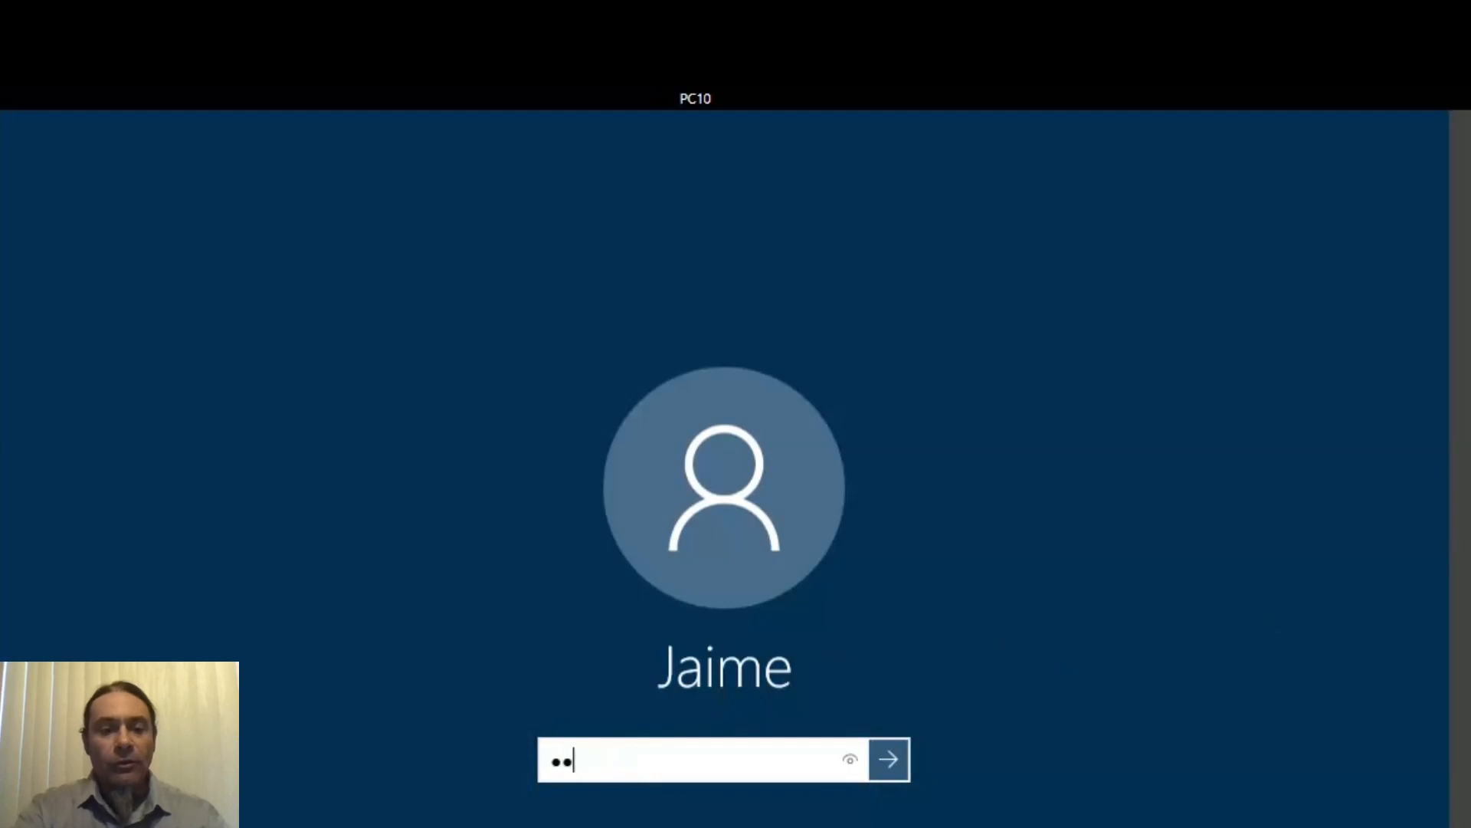
type("•••")
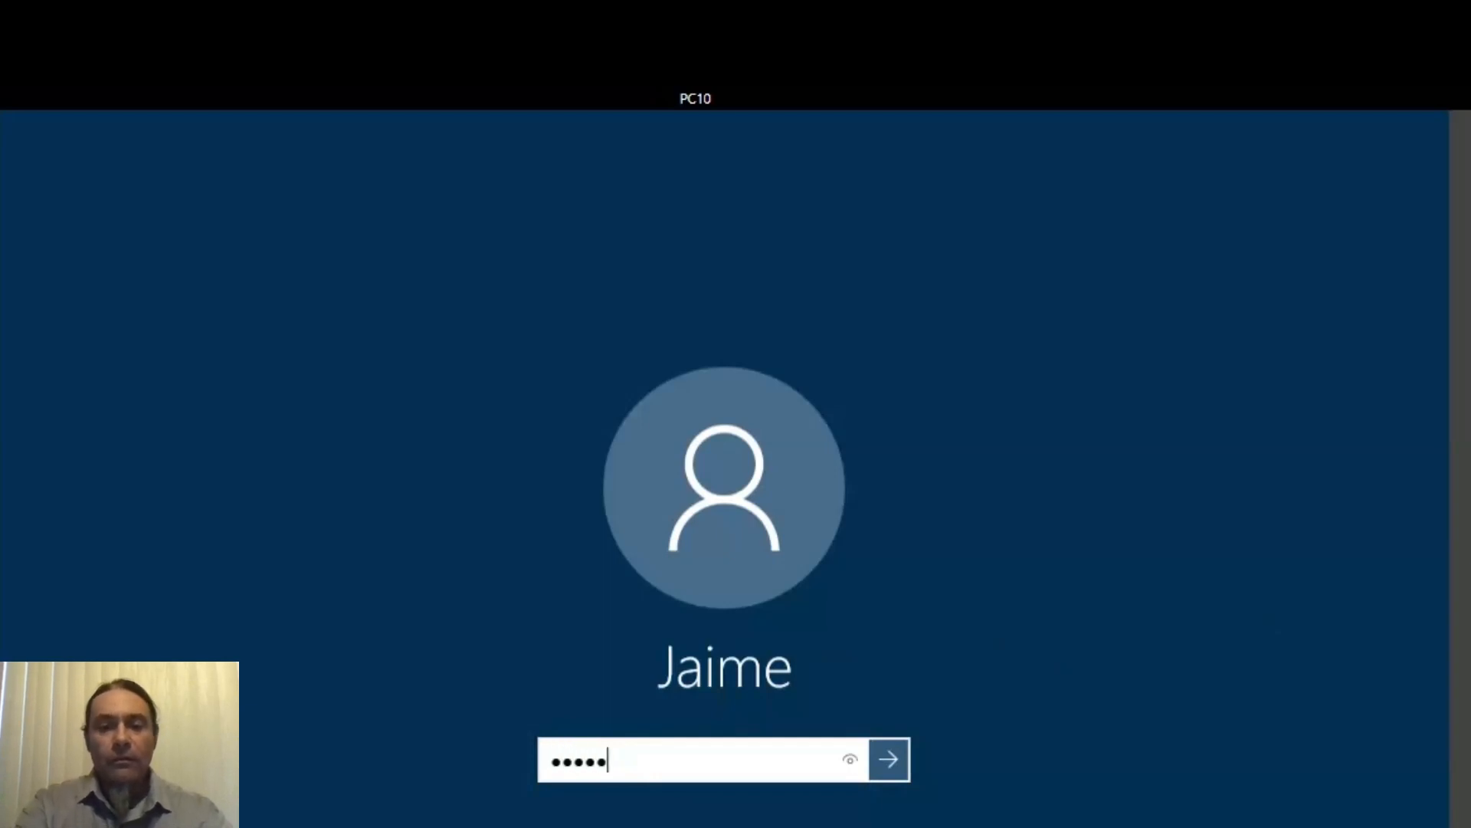
type("•••")
key("Return")
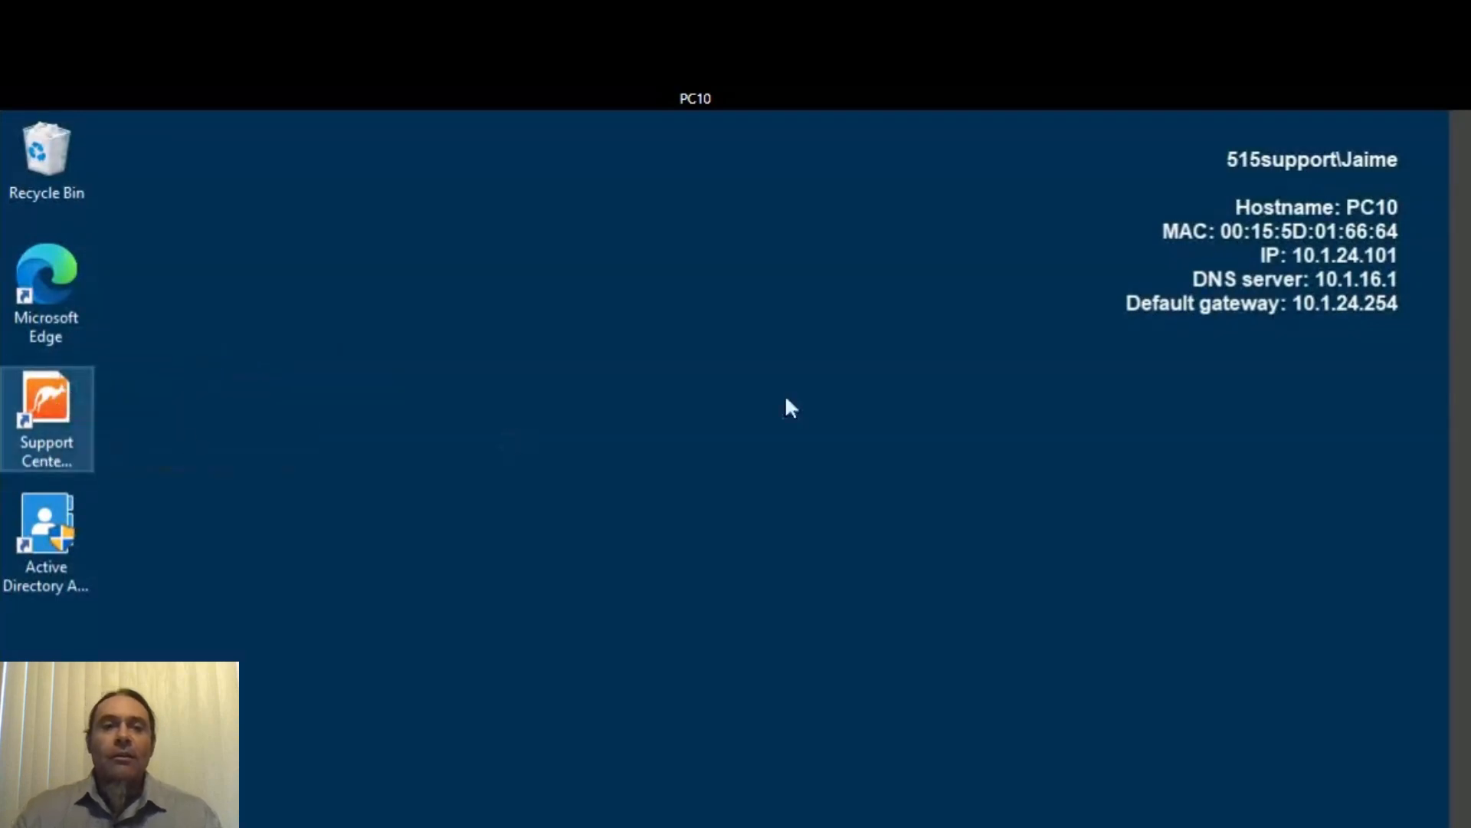
left_click(49, 413)
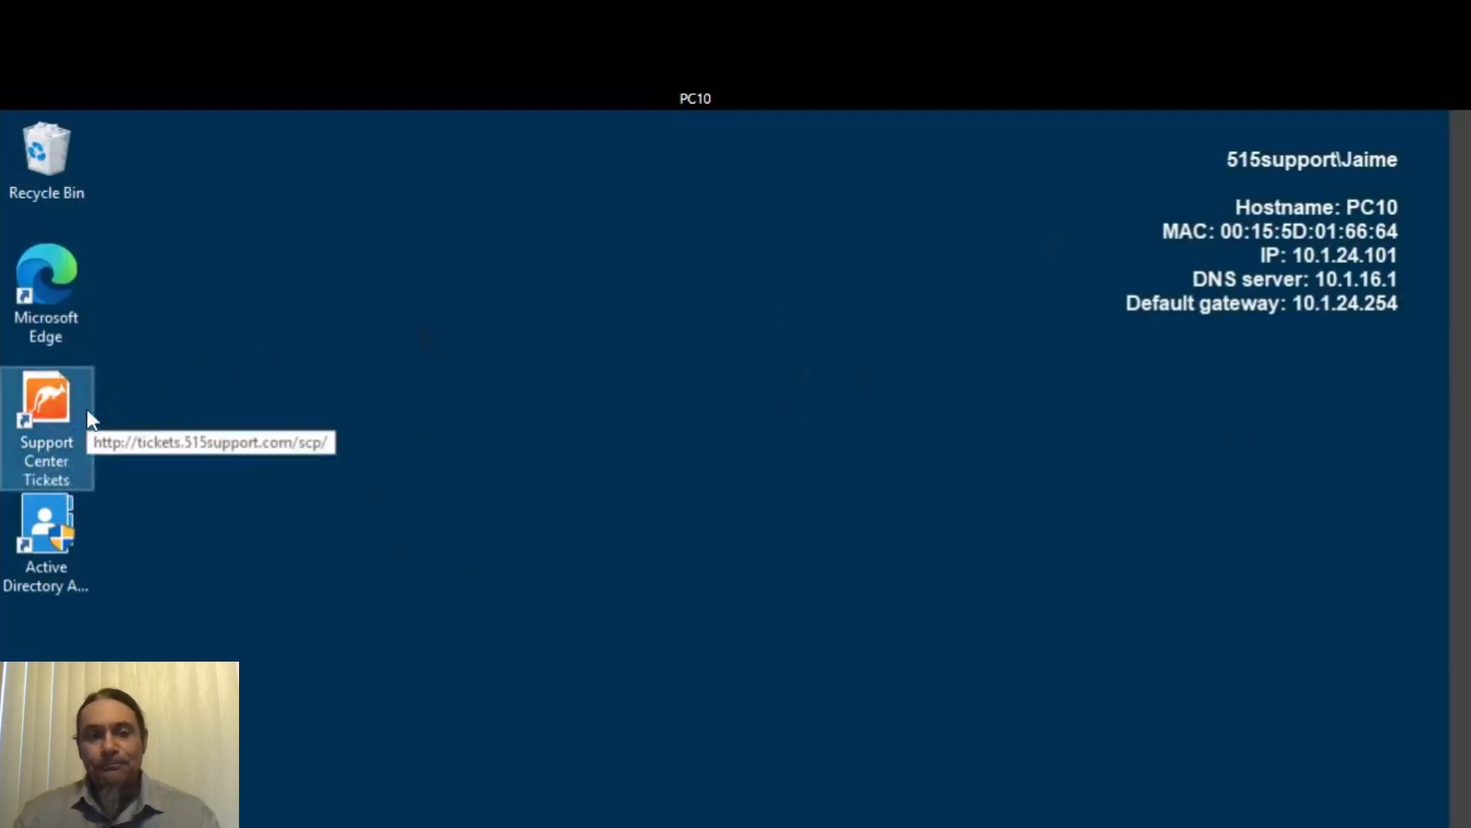
double_click(59, 407)
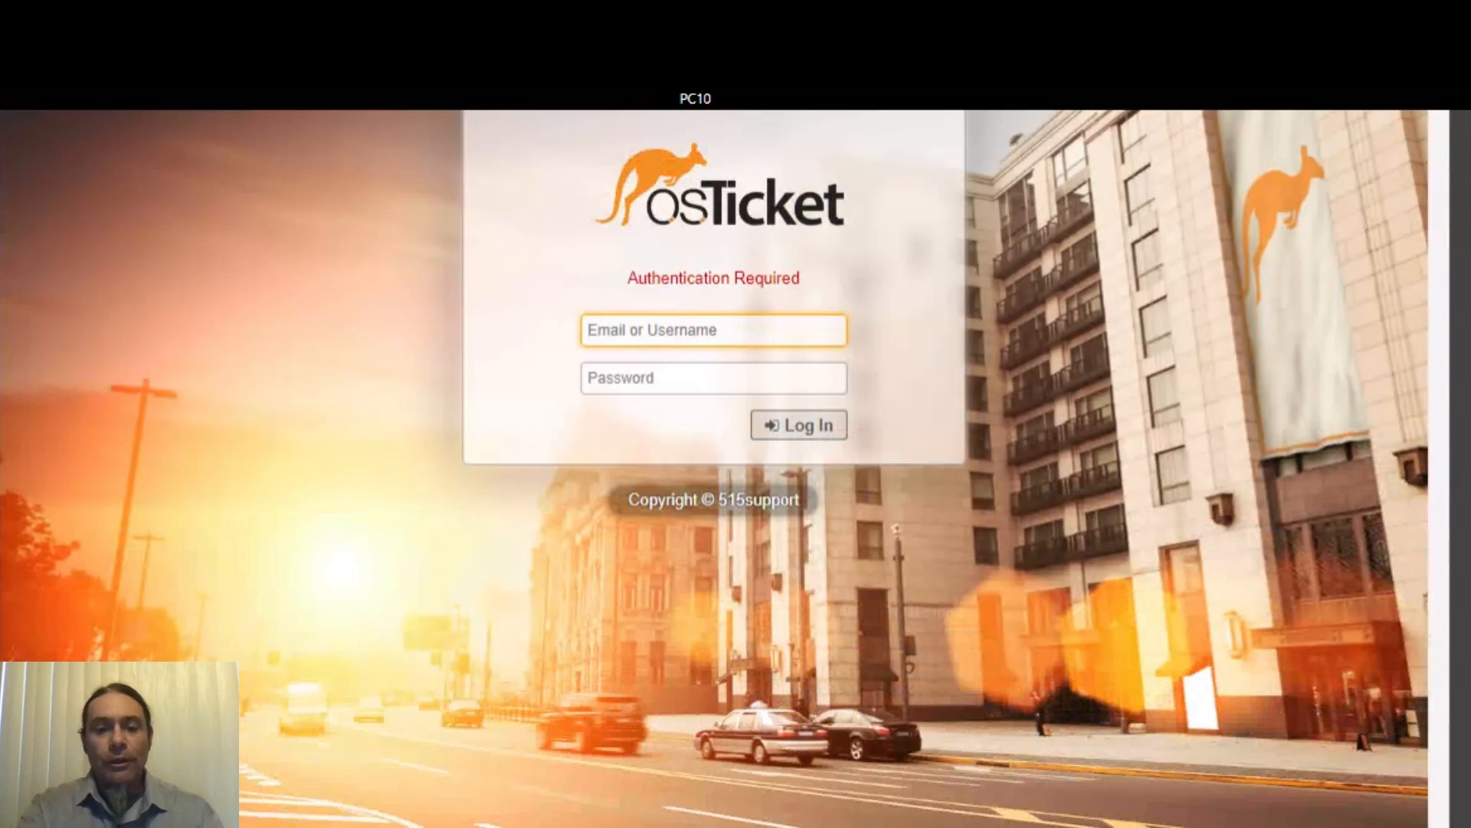
- Log in to the osTicket staff panel with the agent's username and password
type("Jaim")
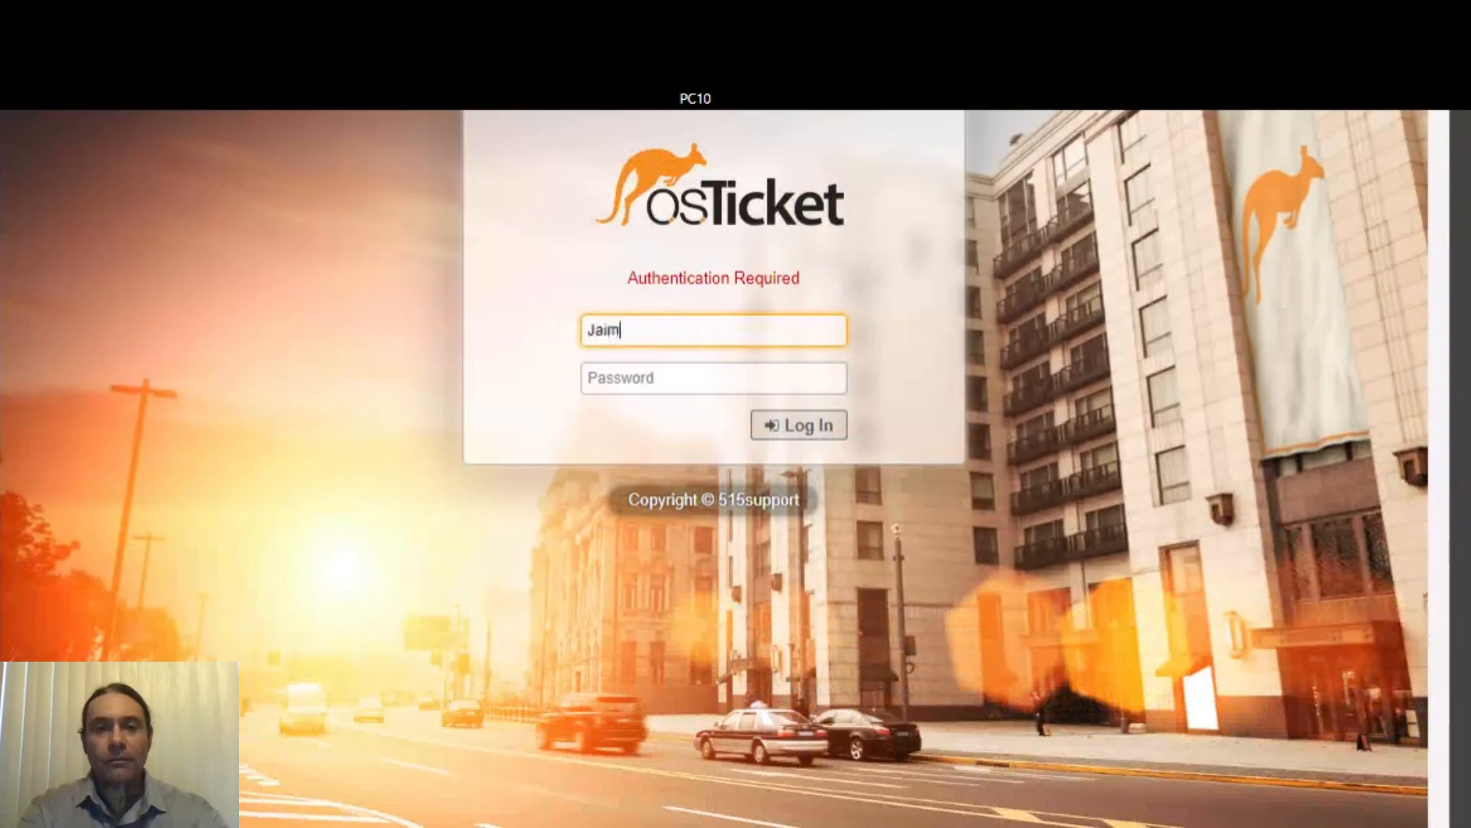
type("e")
key("Tab")
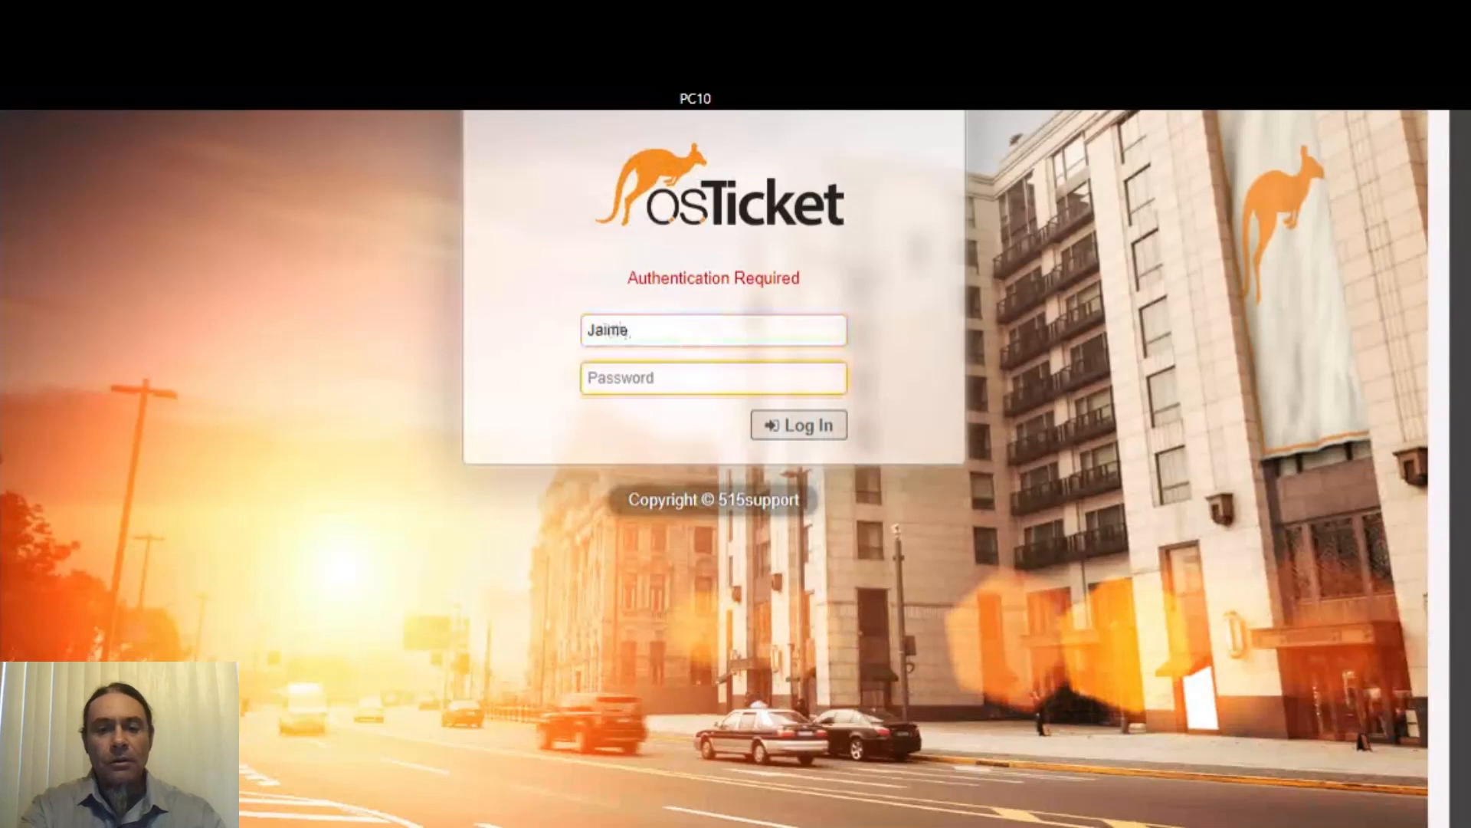
type("•")
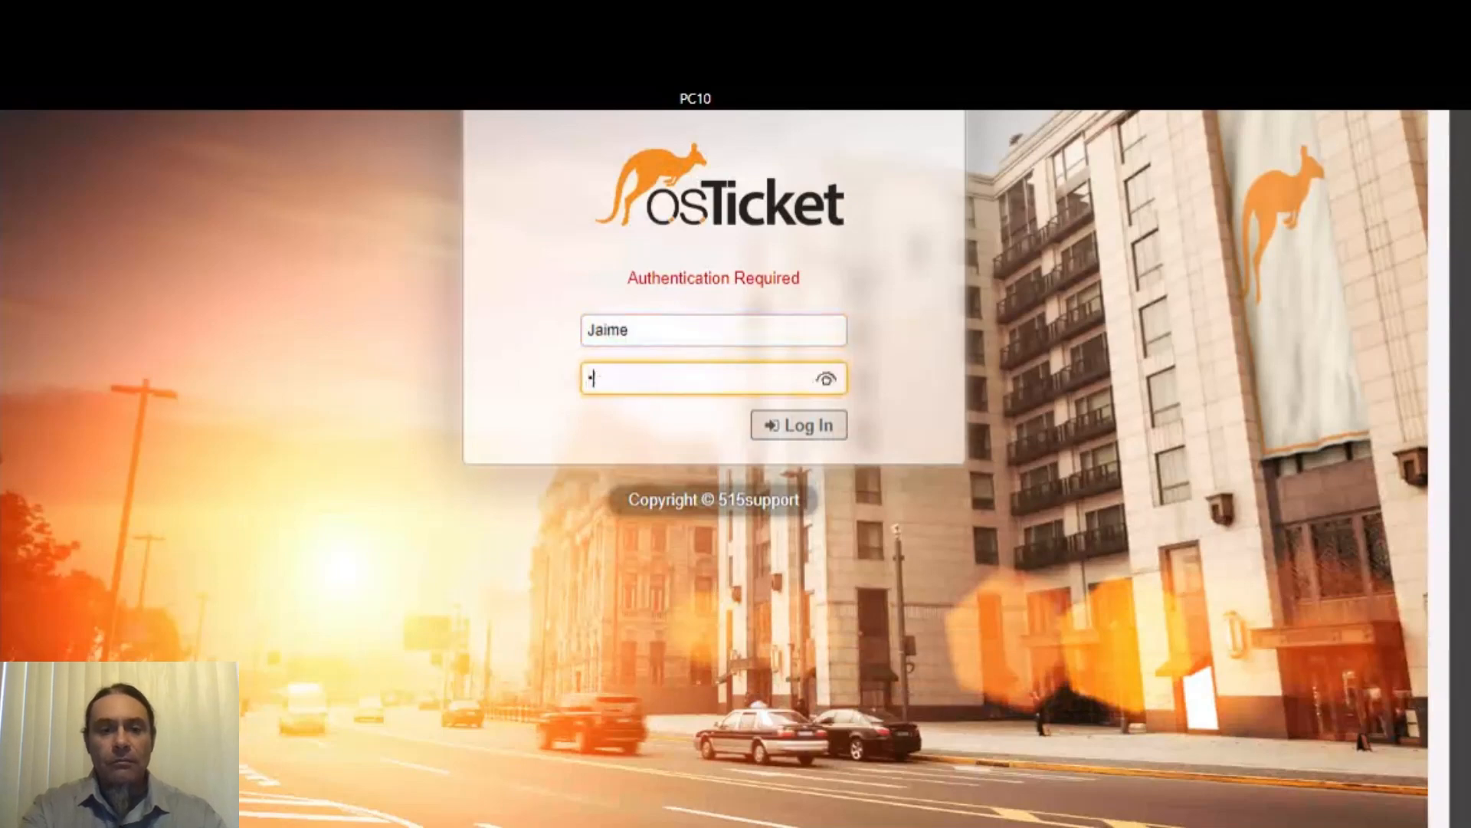
type("•")
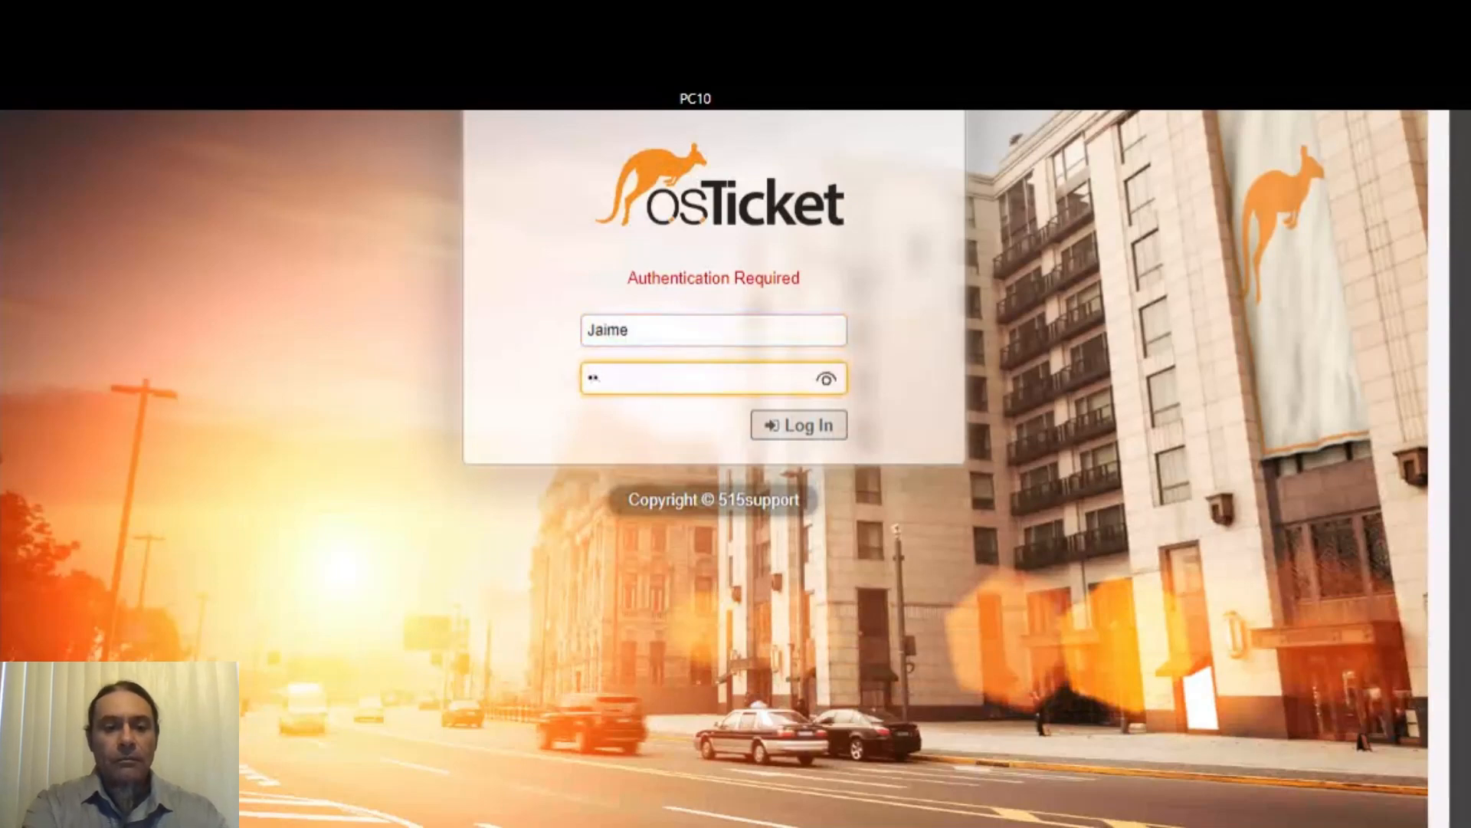
type("•••")
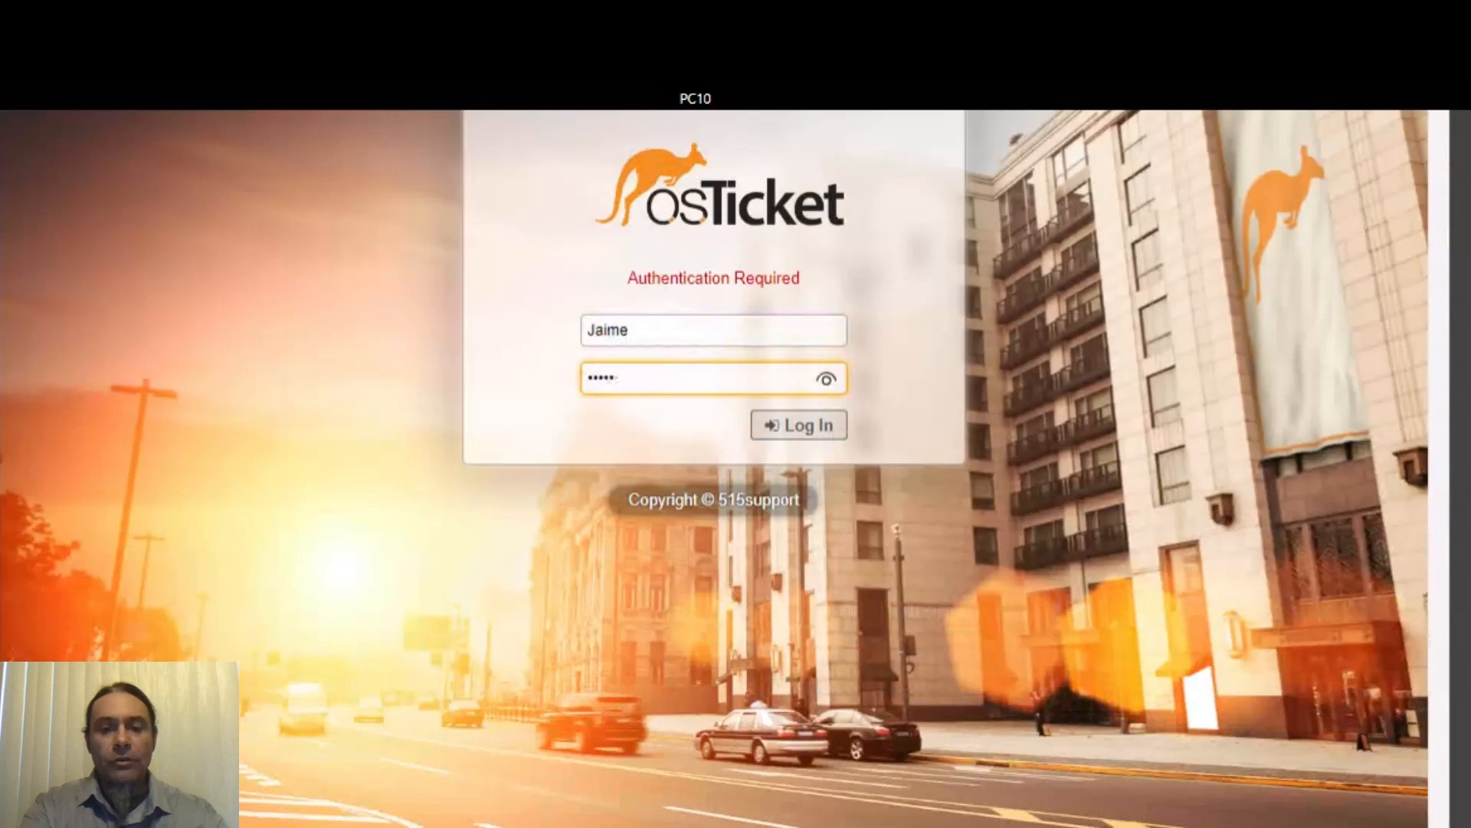
type("••••")
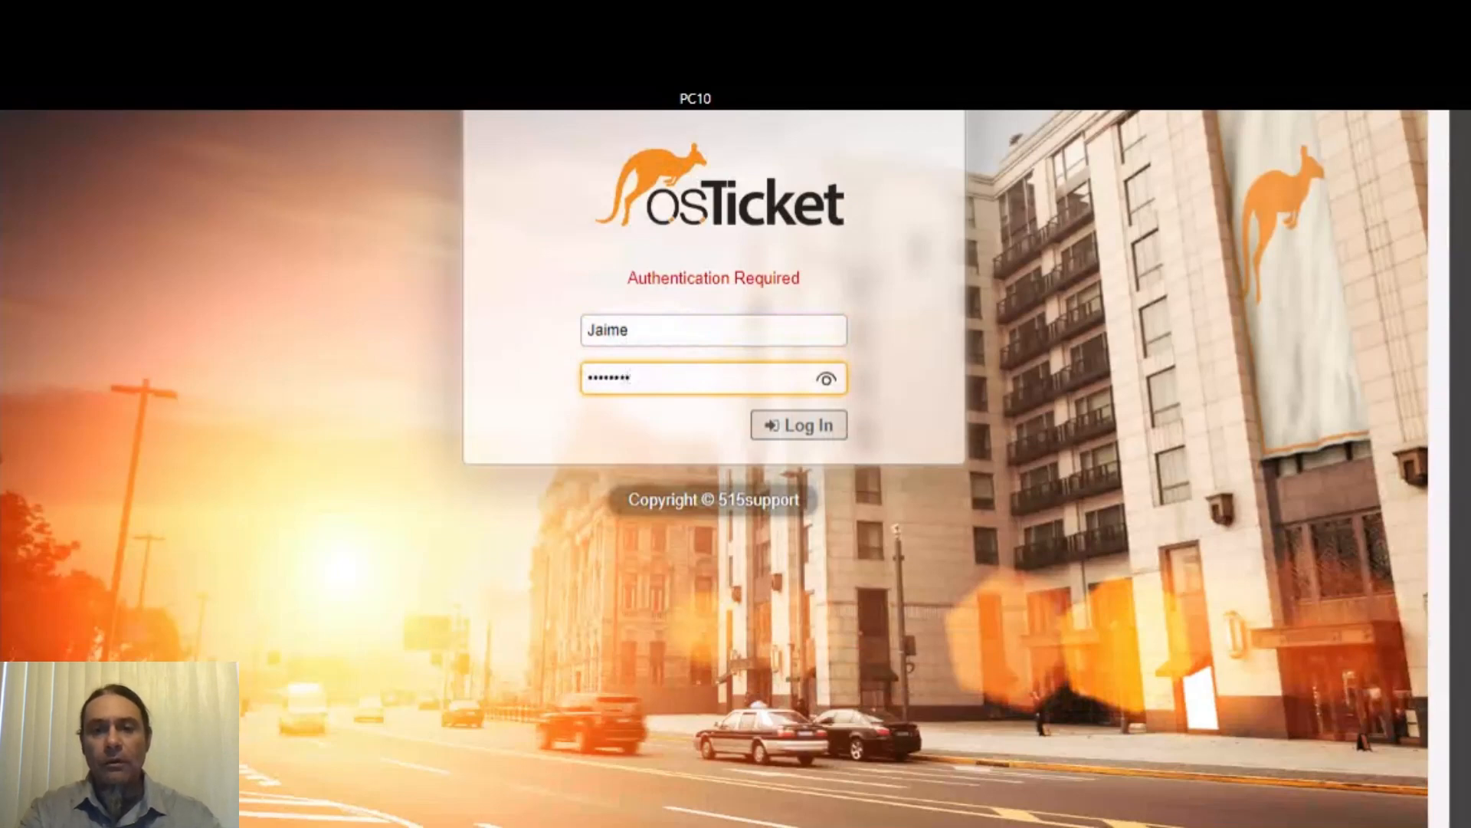
key("Return")
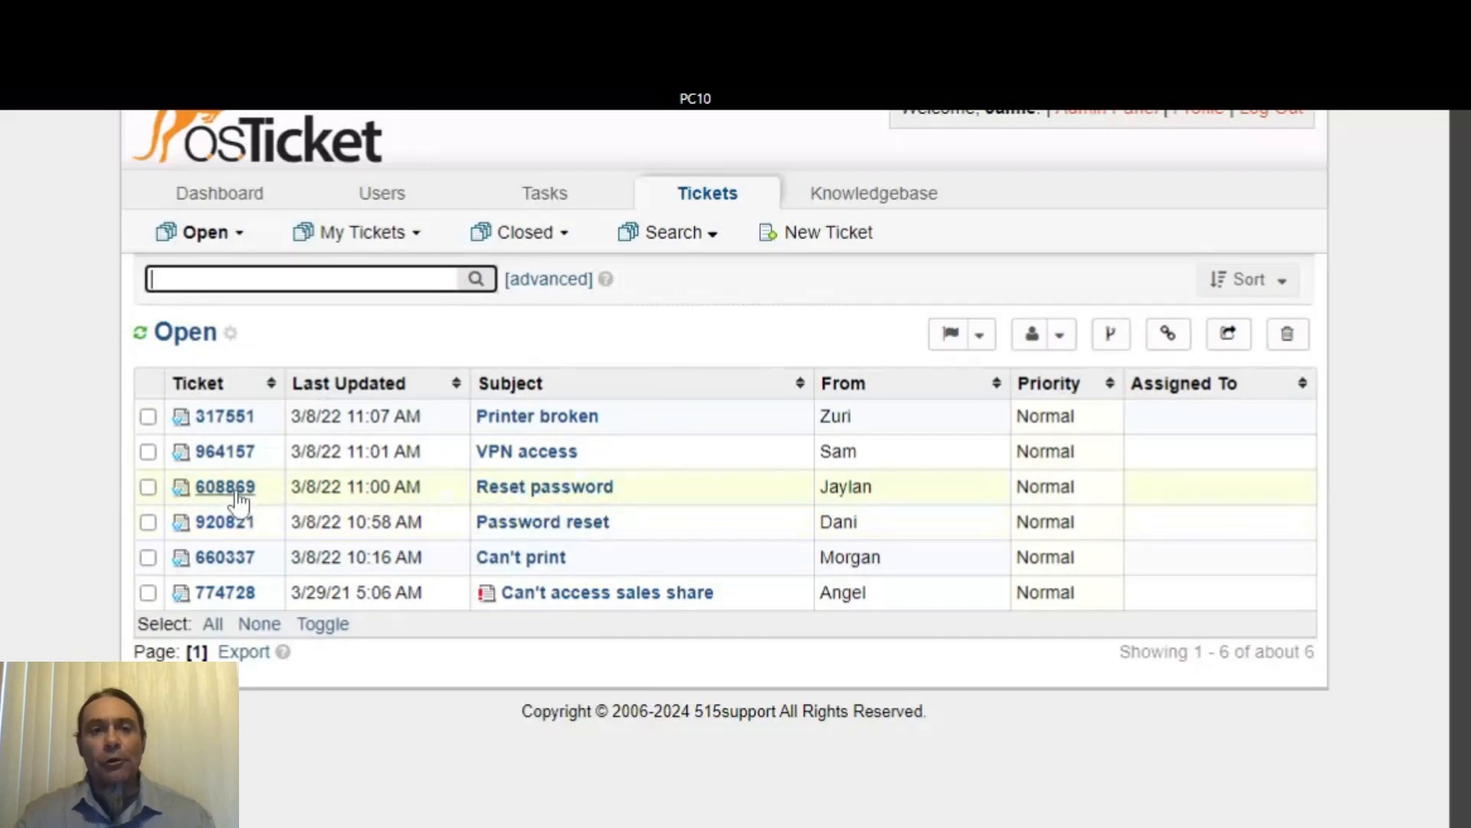
- Preview the overdue Reset password ticket from the Open queue and open its full page
mouse_move(237, 496)
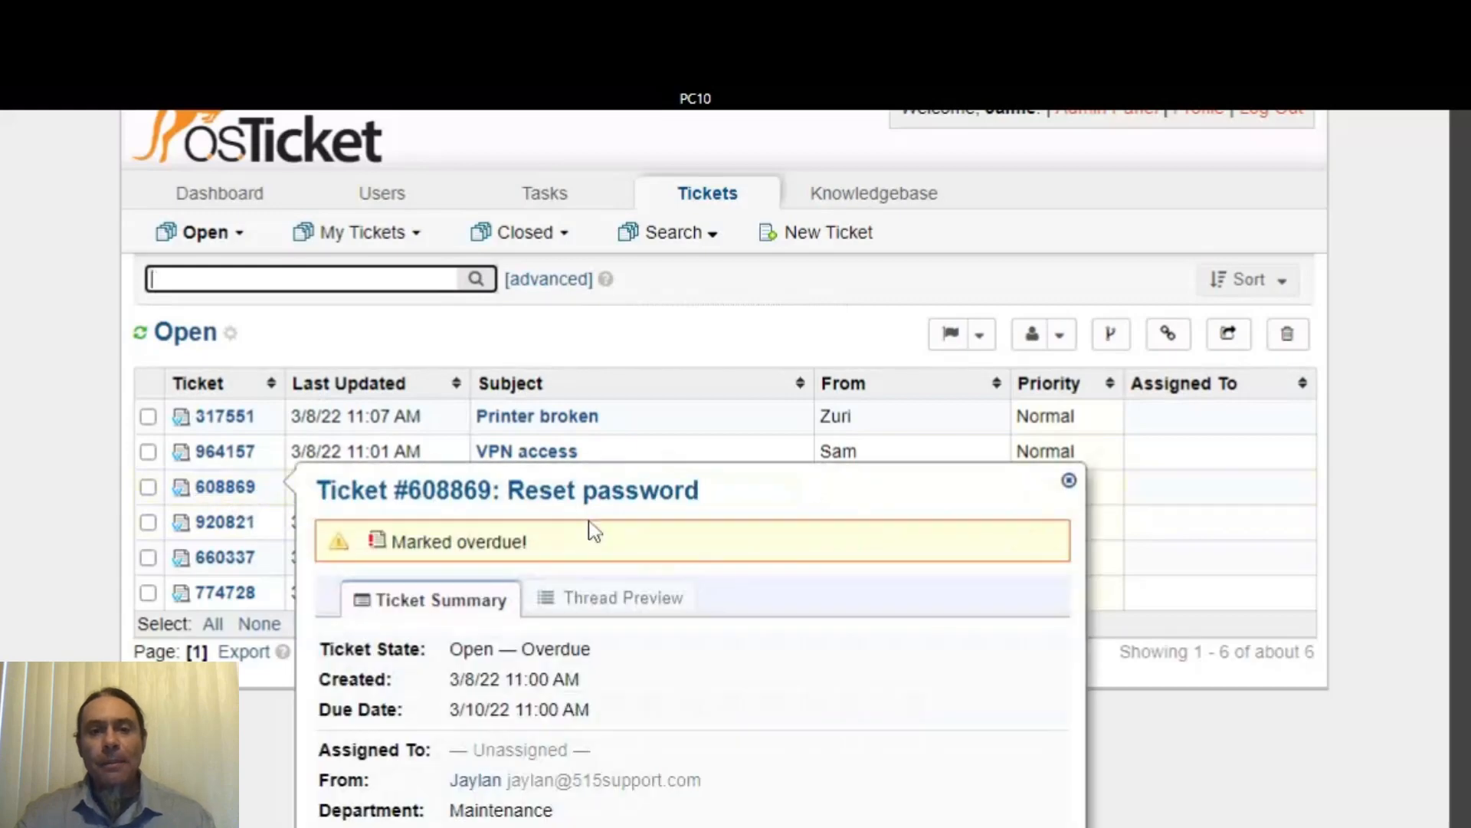
scroll(1182, 503, "down", 1)
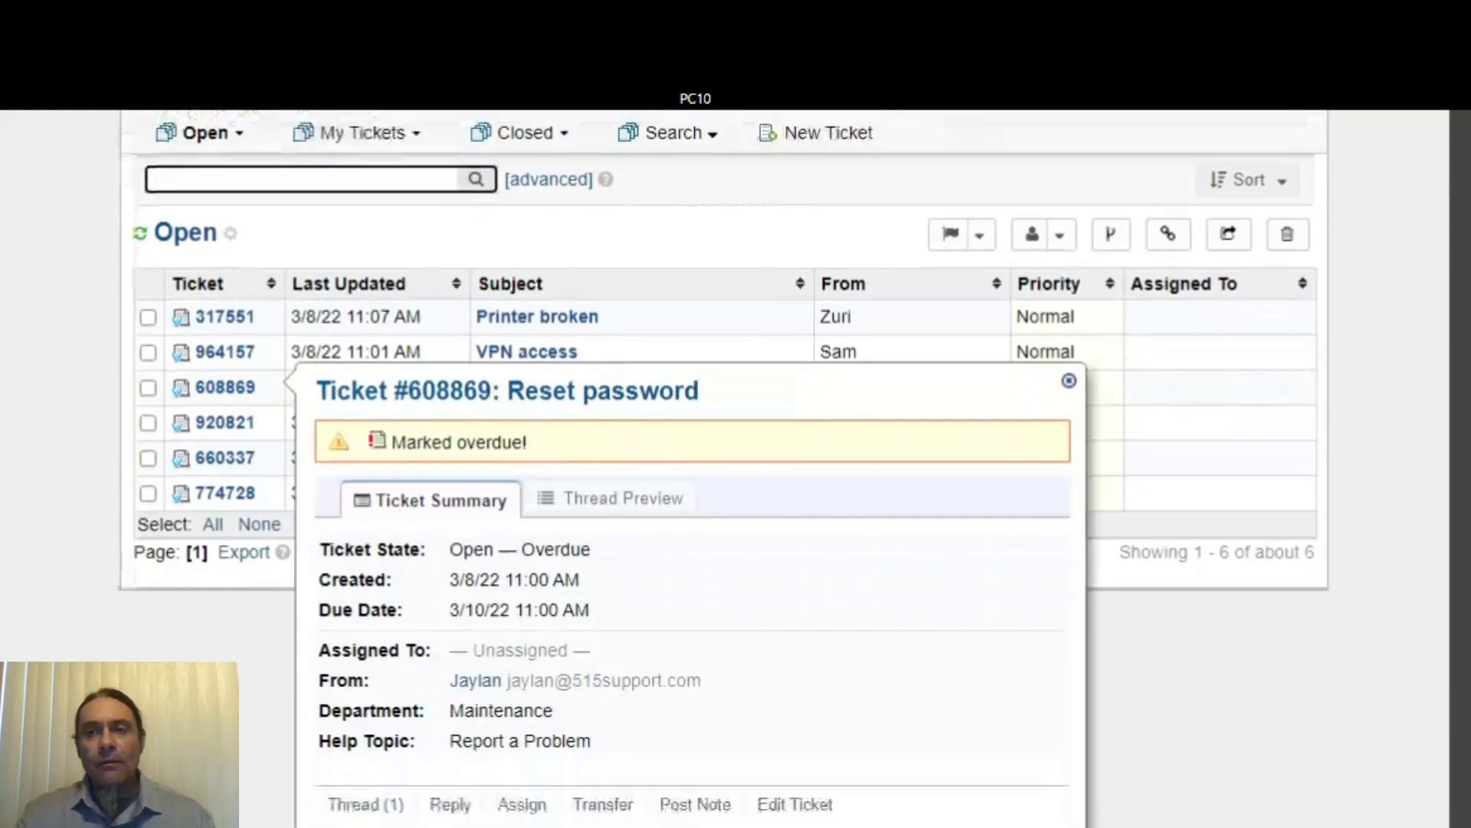
scroll(284, 494, "down", 1)
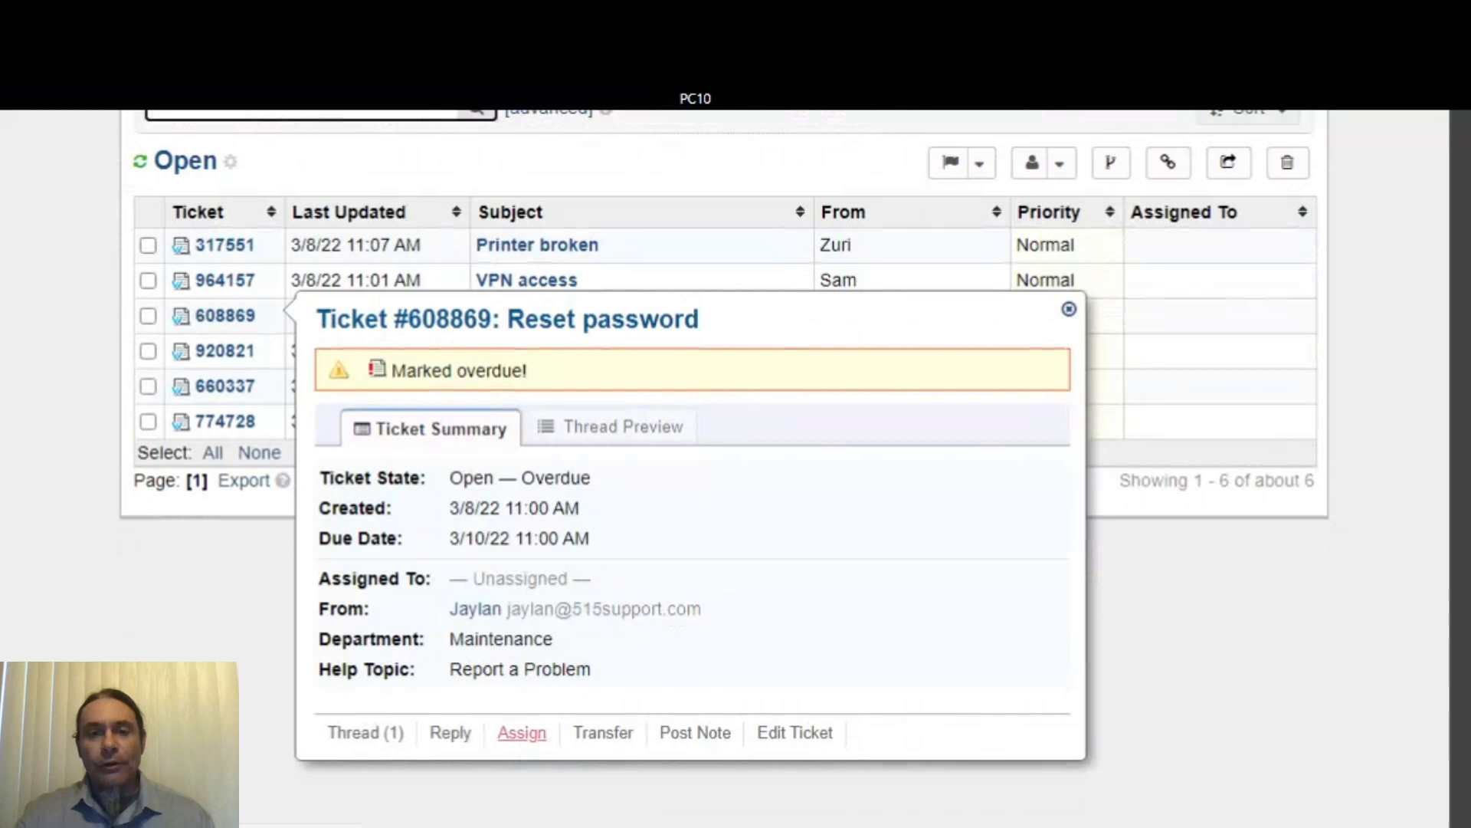
left_click(524, 732)
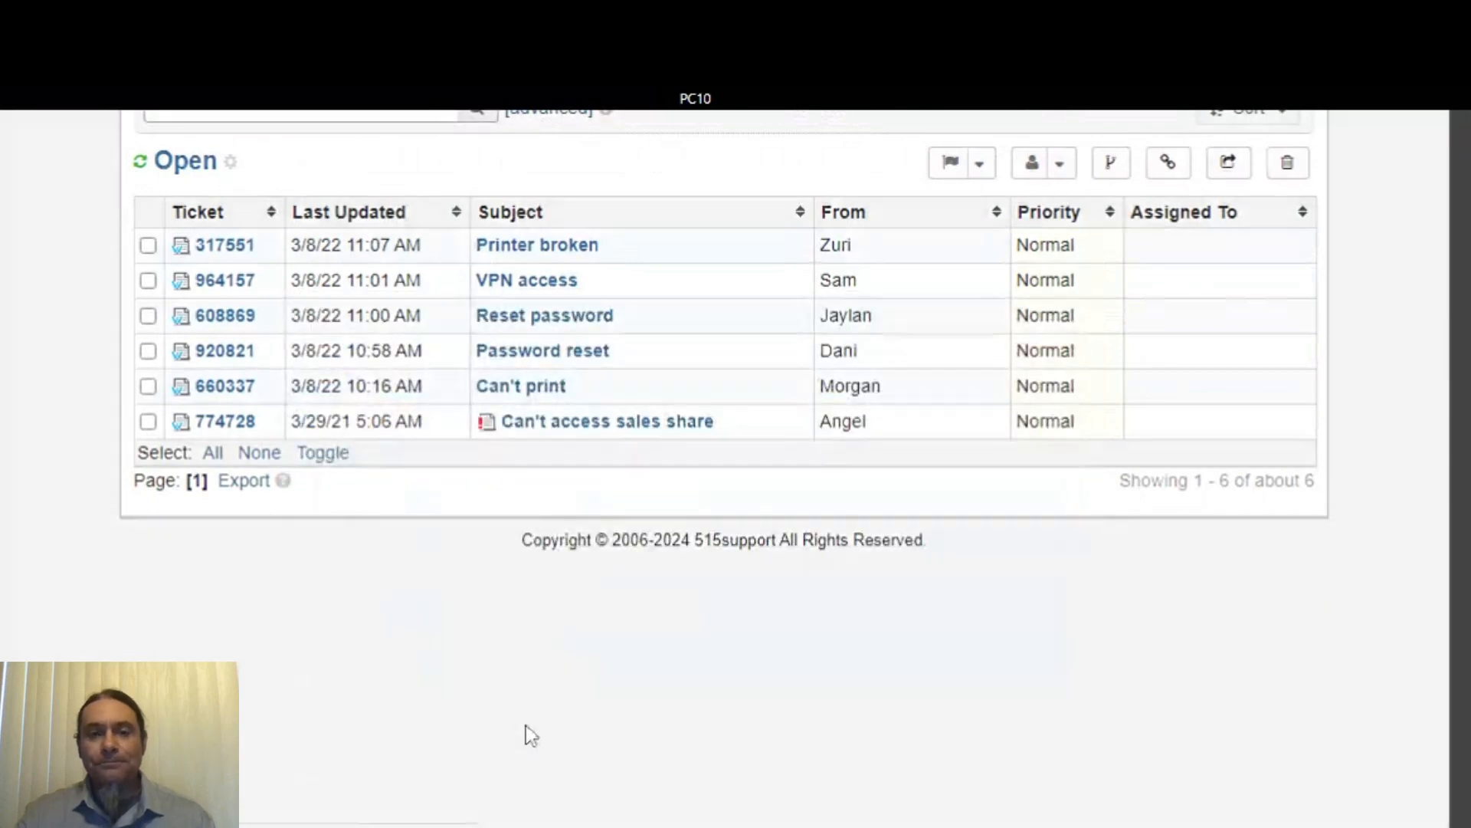
scroll(893, 434, "up", 6)
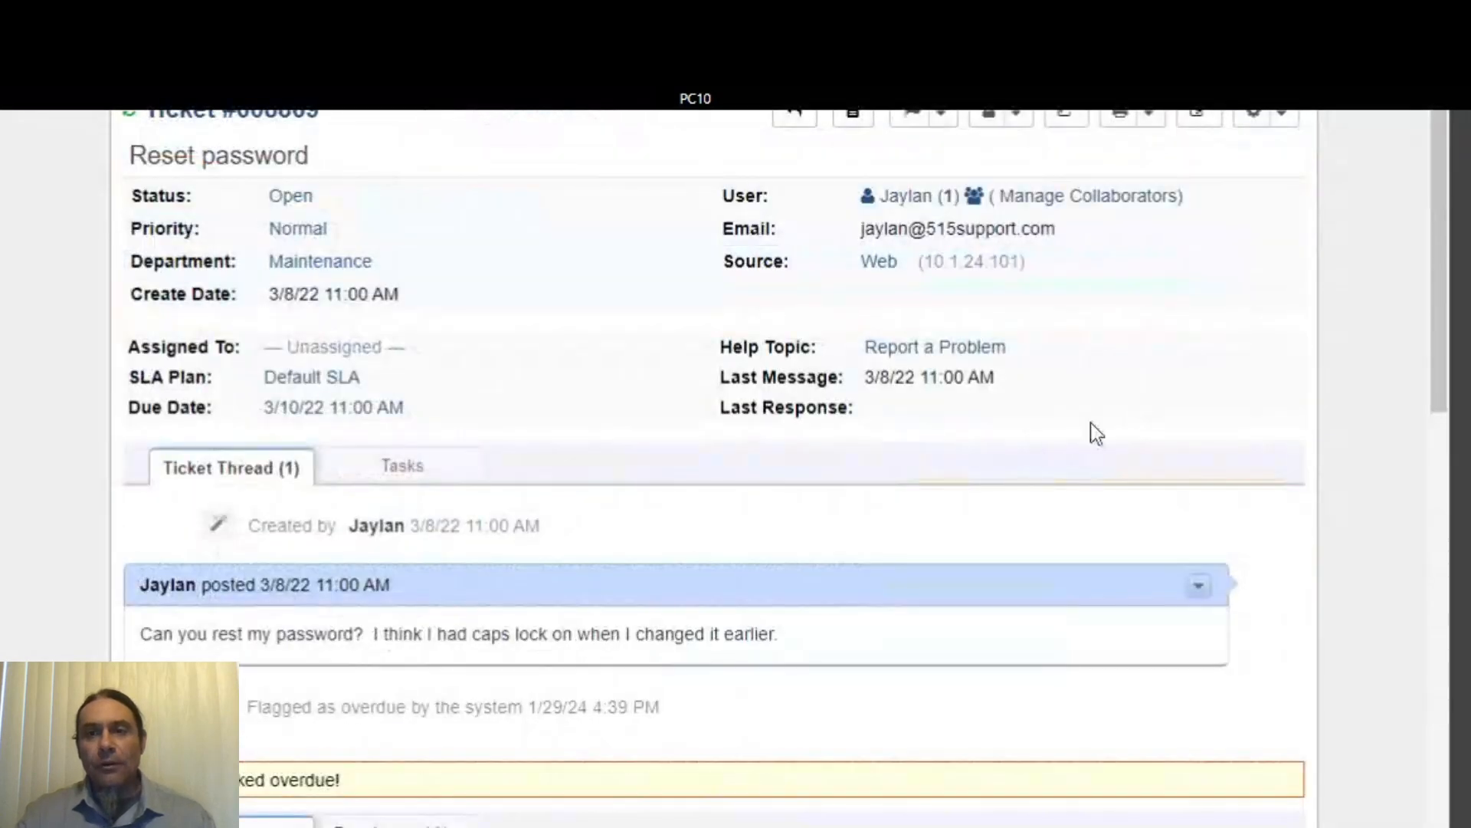
- Claim the Reset password ticket through the Assign menu and confirm with Yes, Claim
left_click(1033, 121)
left_click(967, 168)
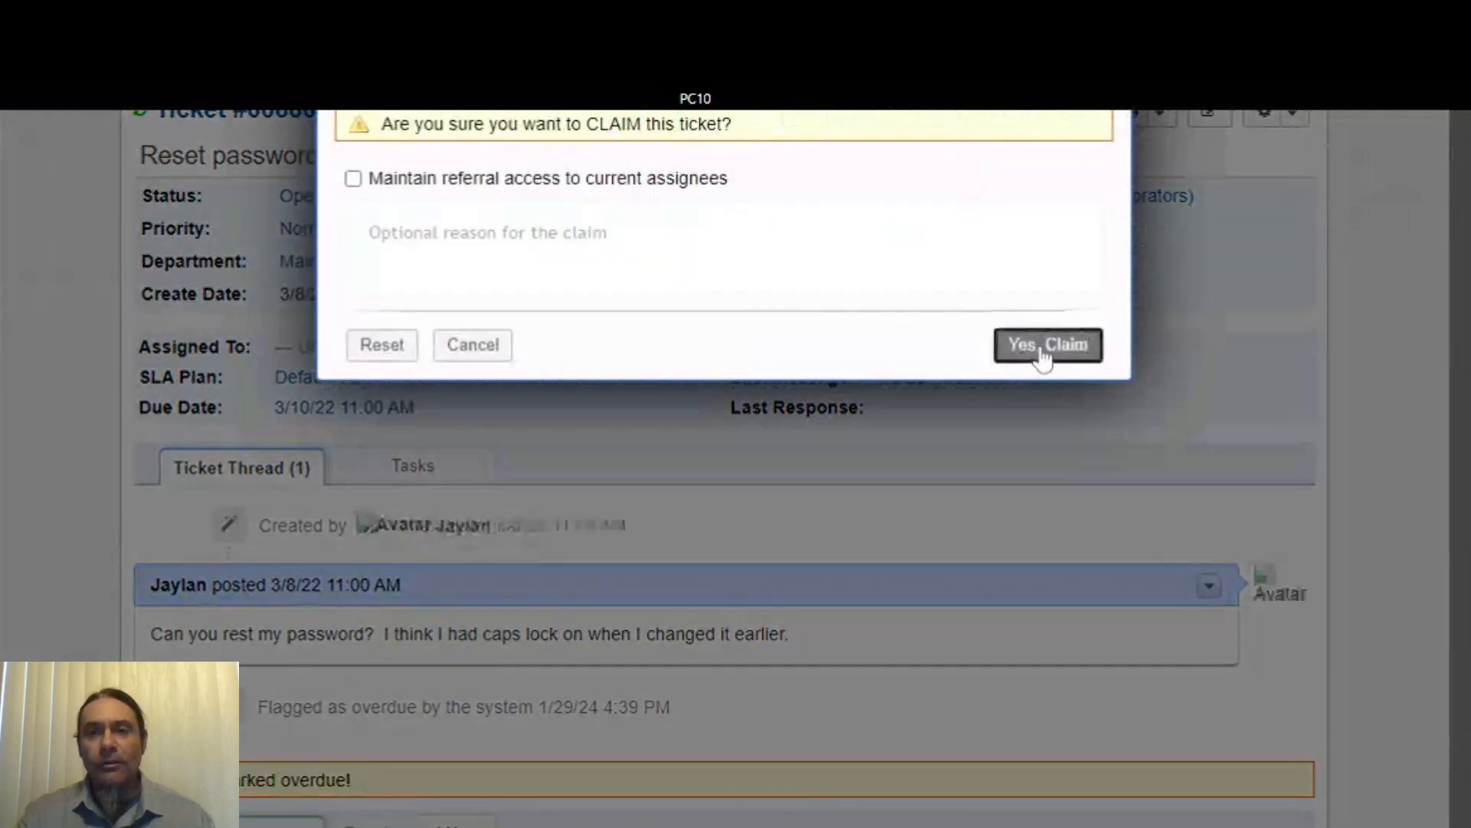
left_click(1040, 355)
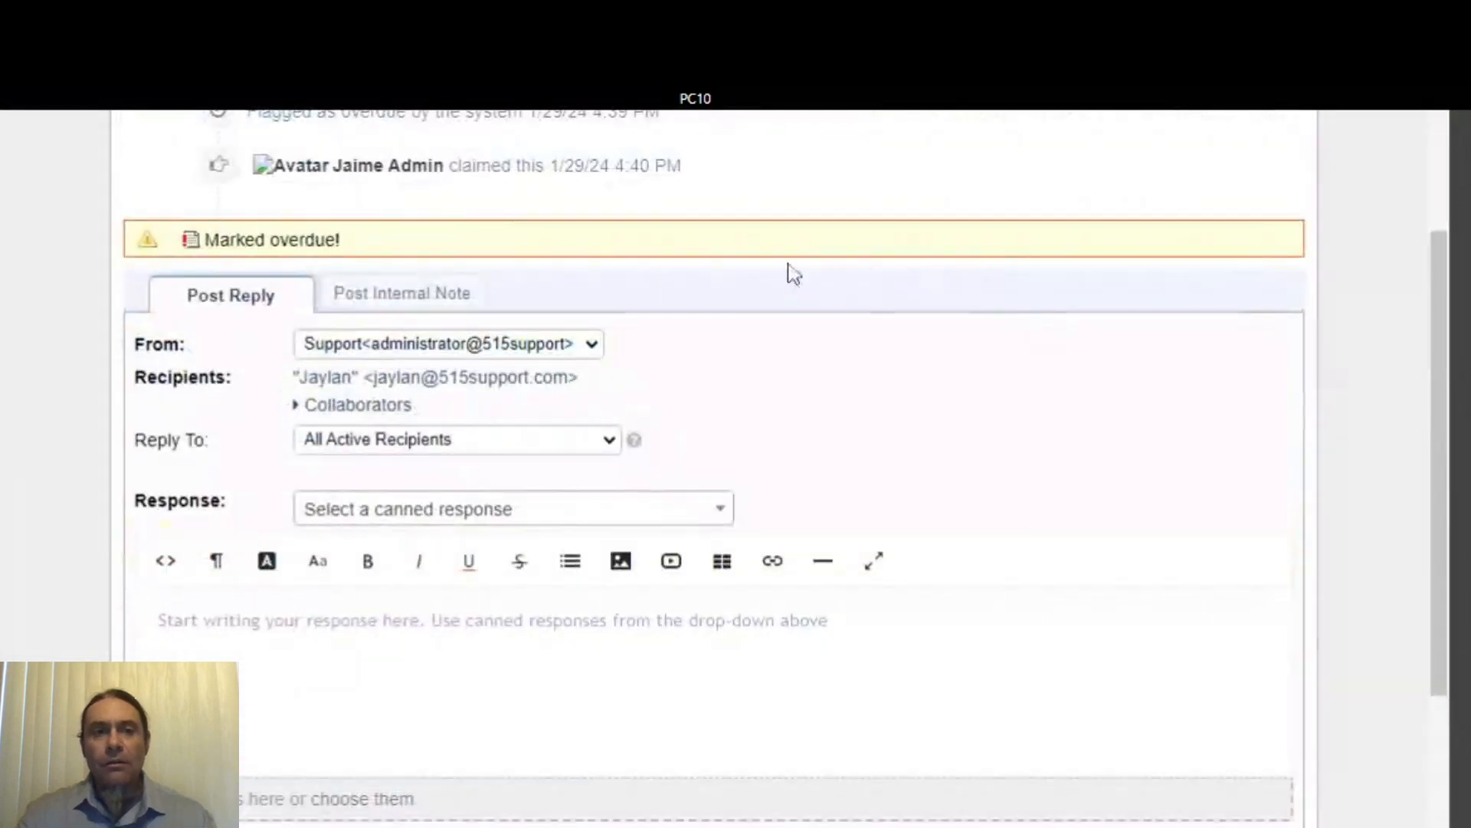
scroll(521, 379, "up", 6)
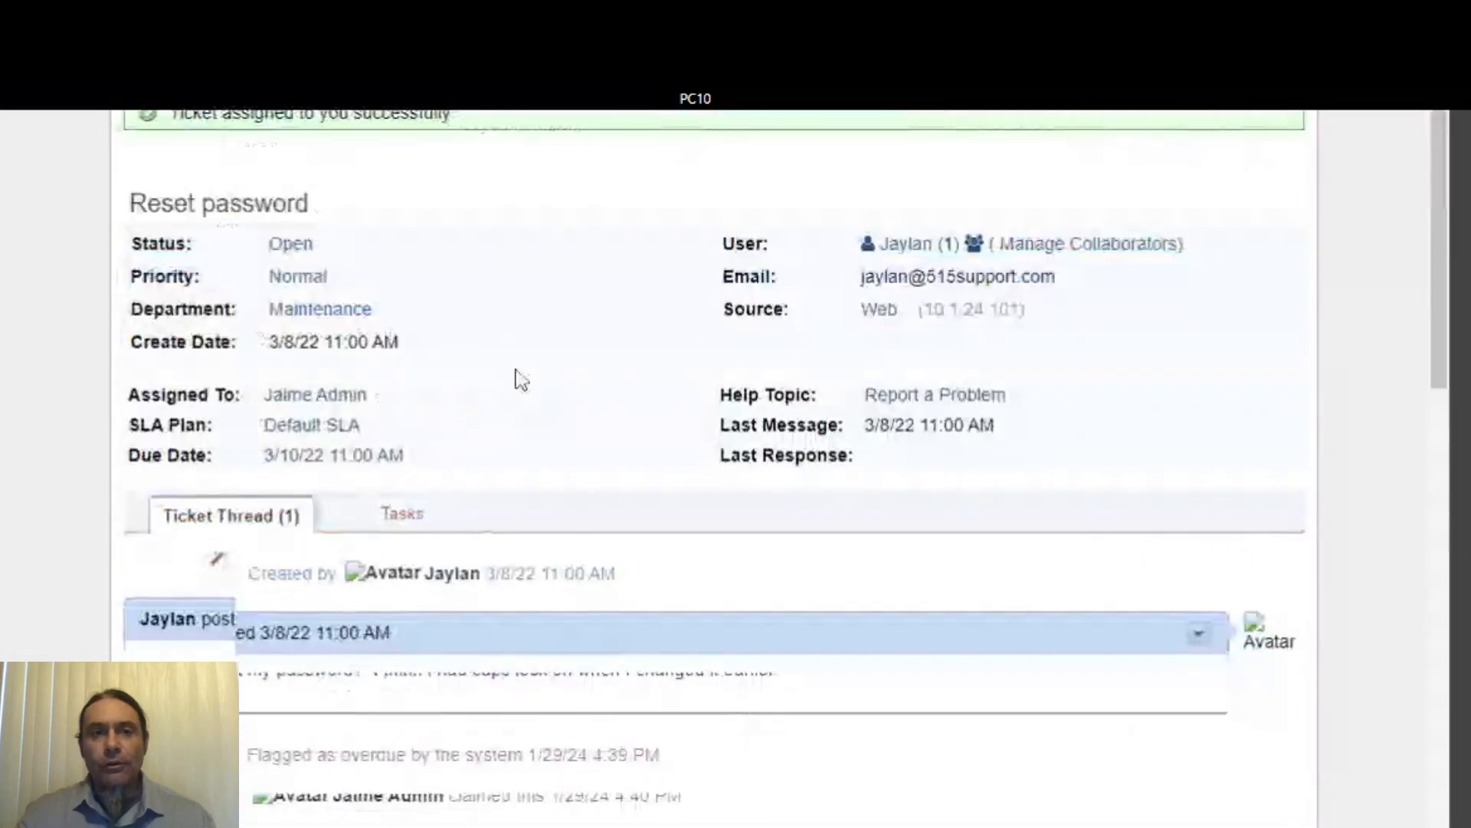
scroll(521, 568, "down", 6)
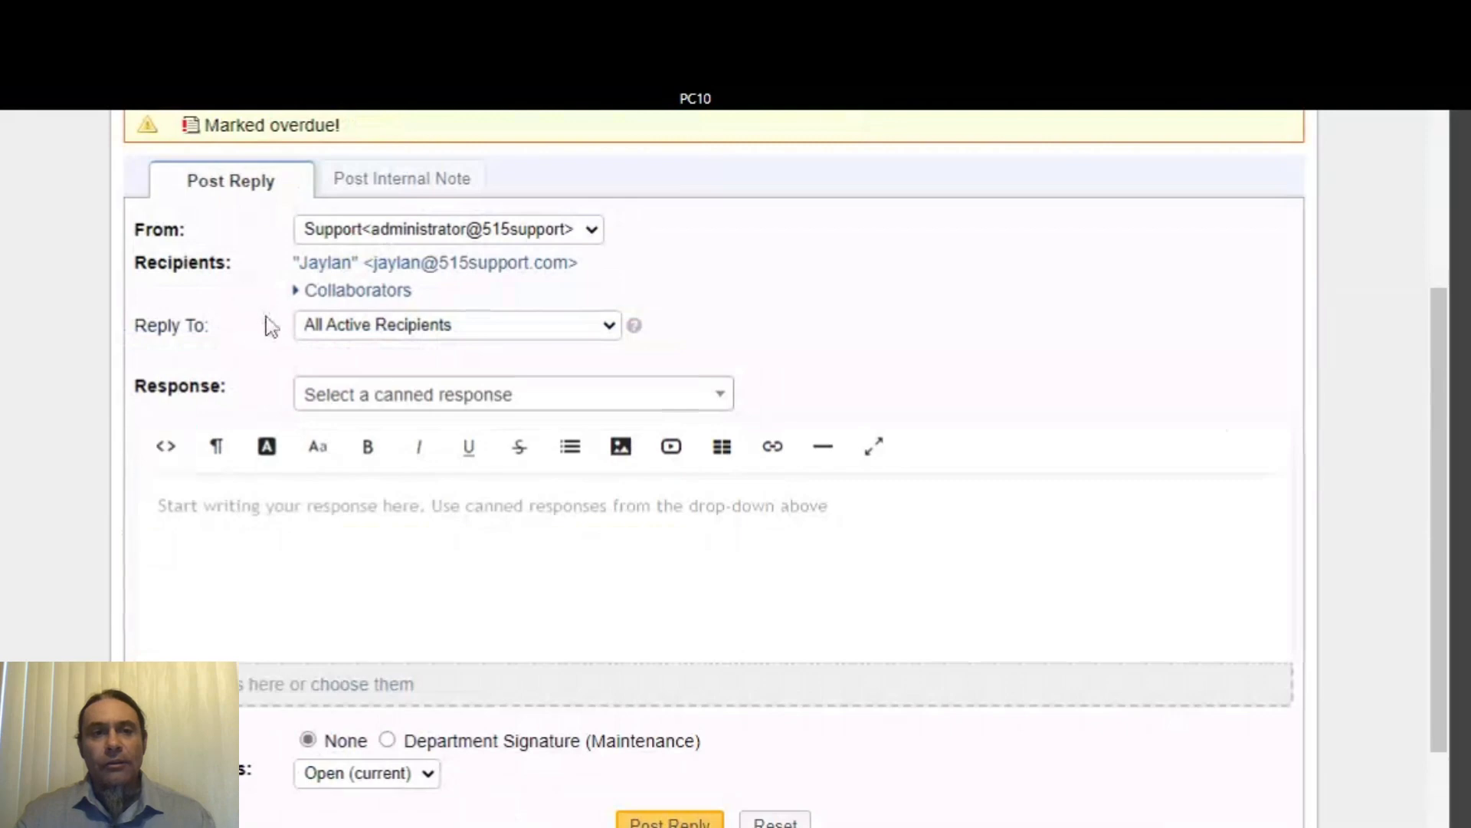
scroll(272, 341, "up", 6)
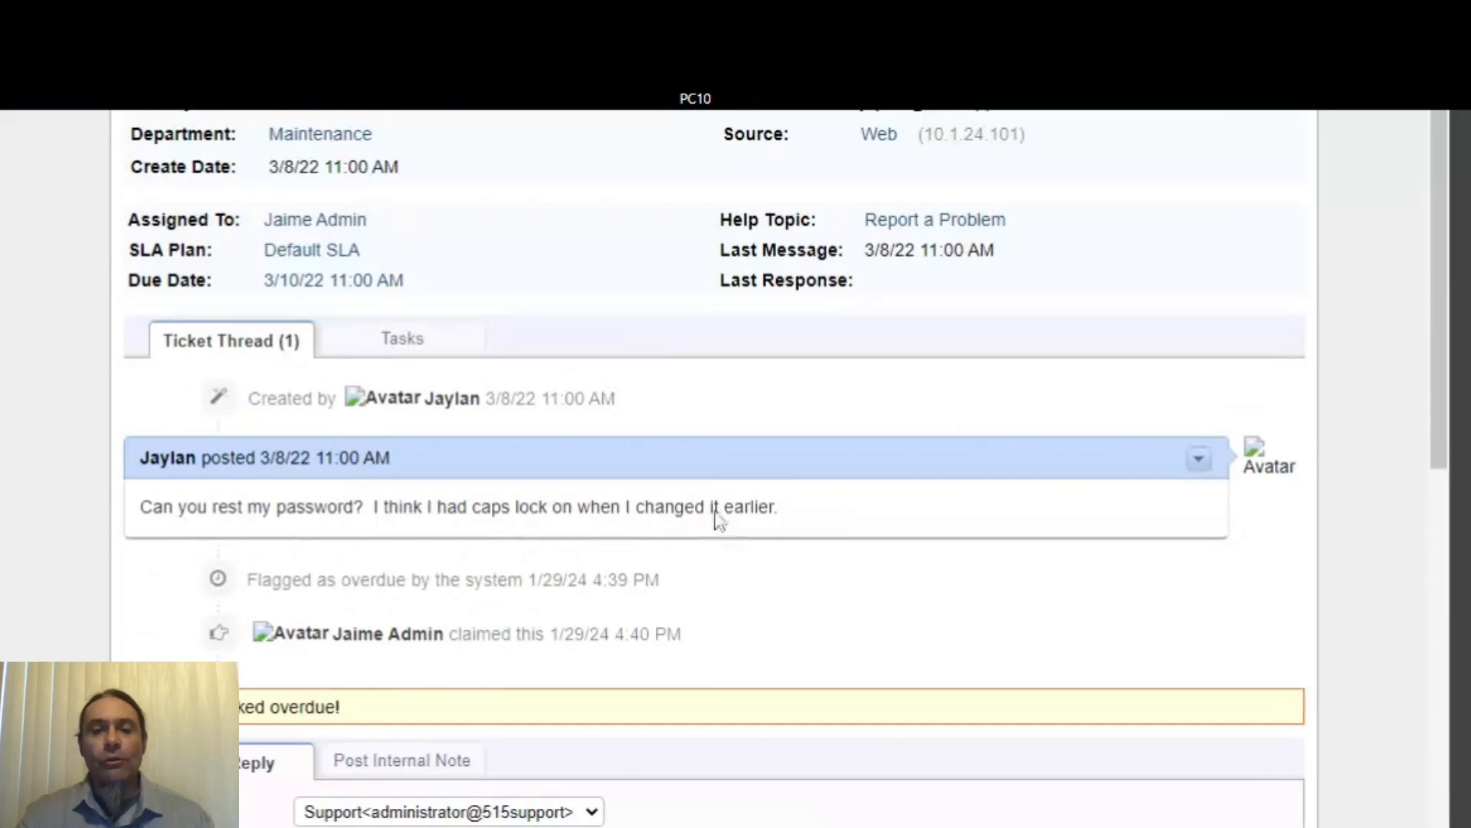
scroll(719, 521, "down", 10)
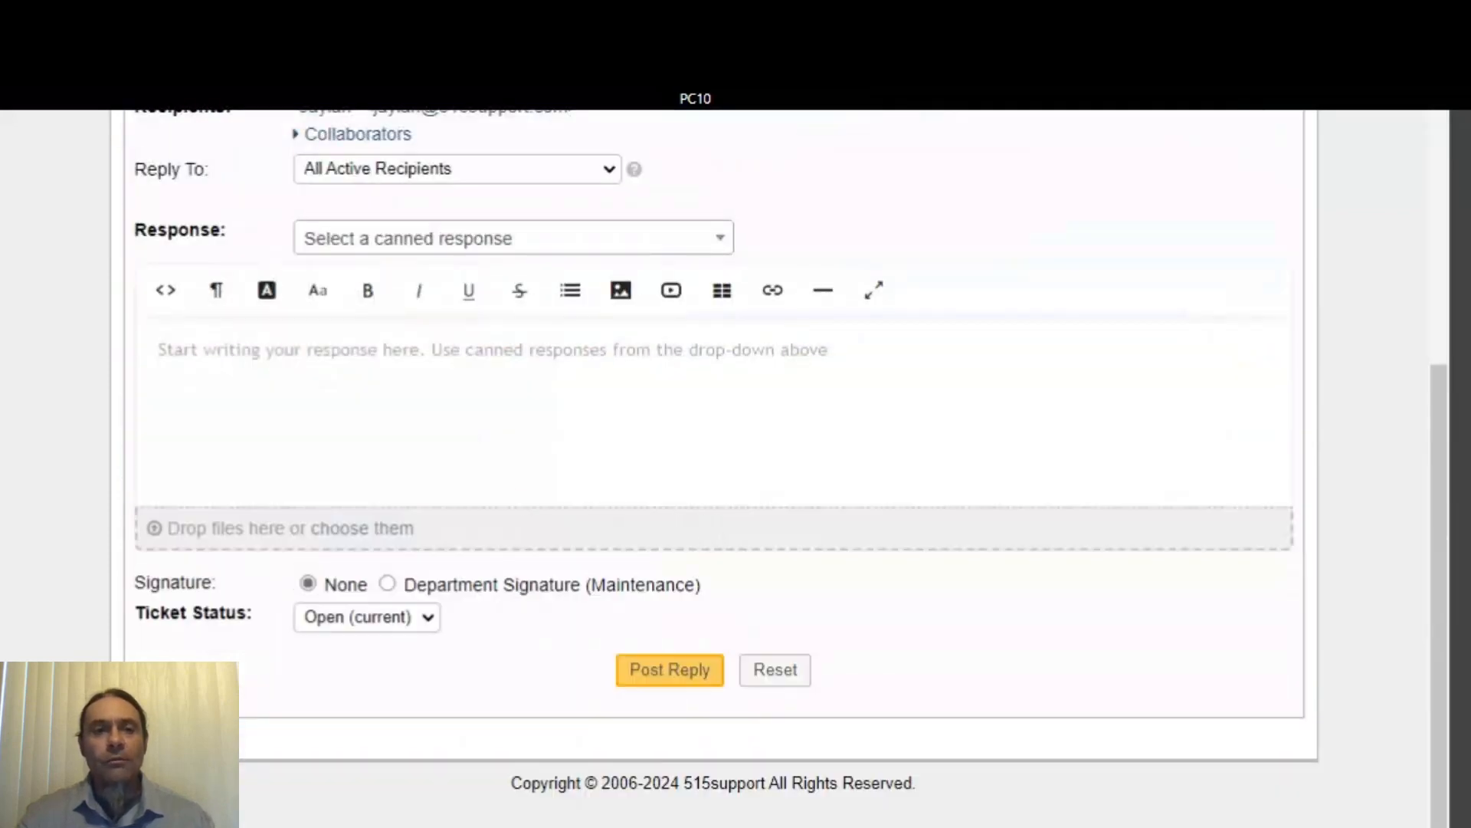
- Begin the Post Reply response with a 'Hi there' greeting addressing the requester by name
left_click(559, 436)
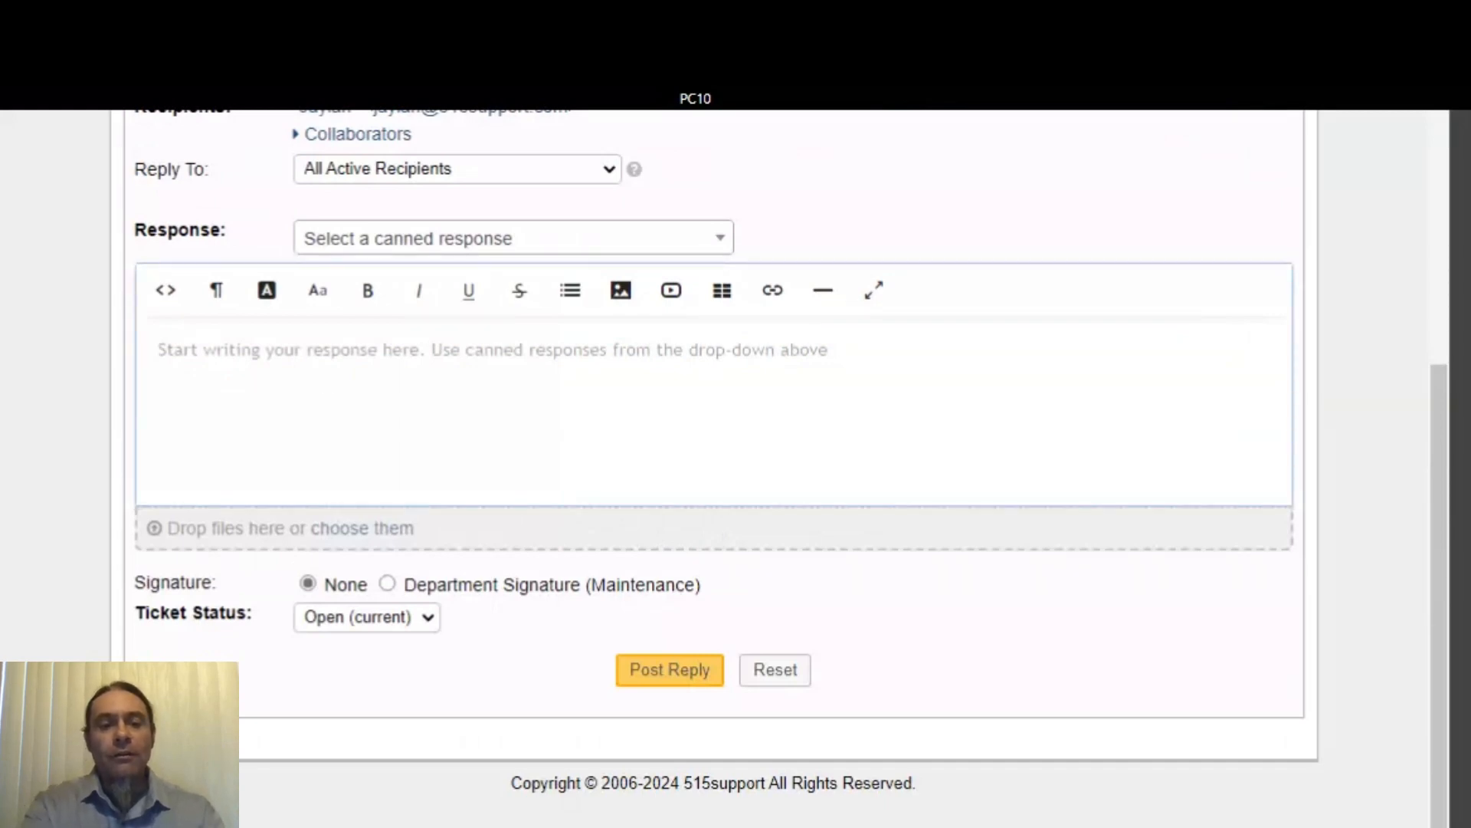
type("Hi t")
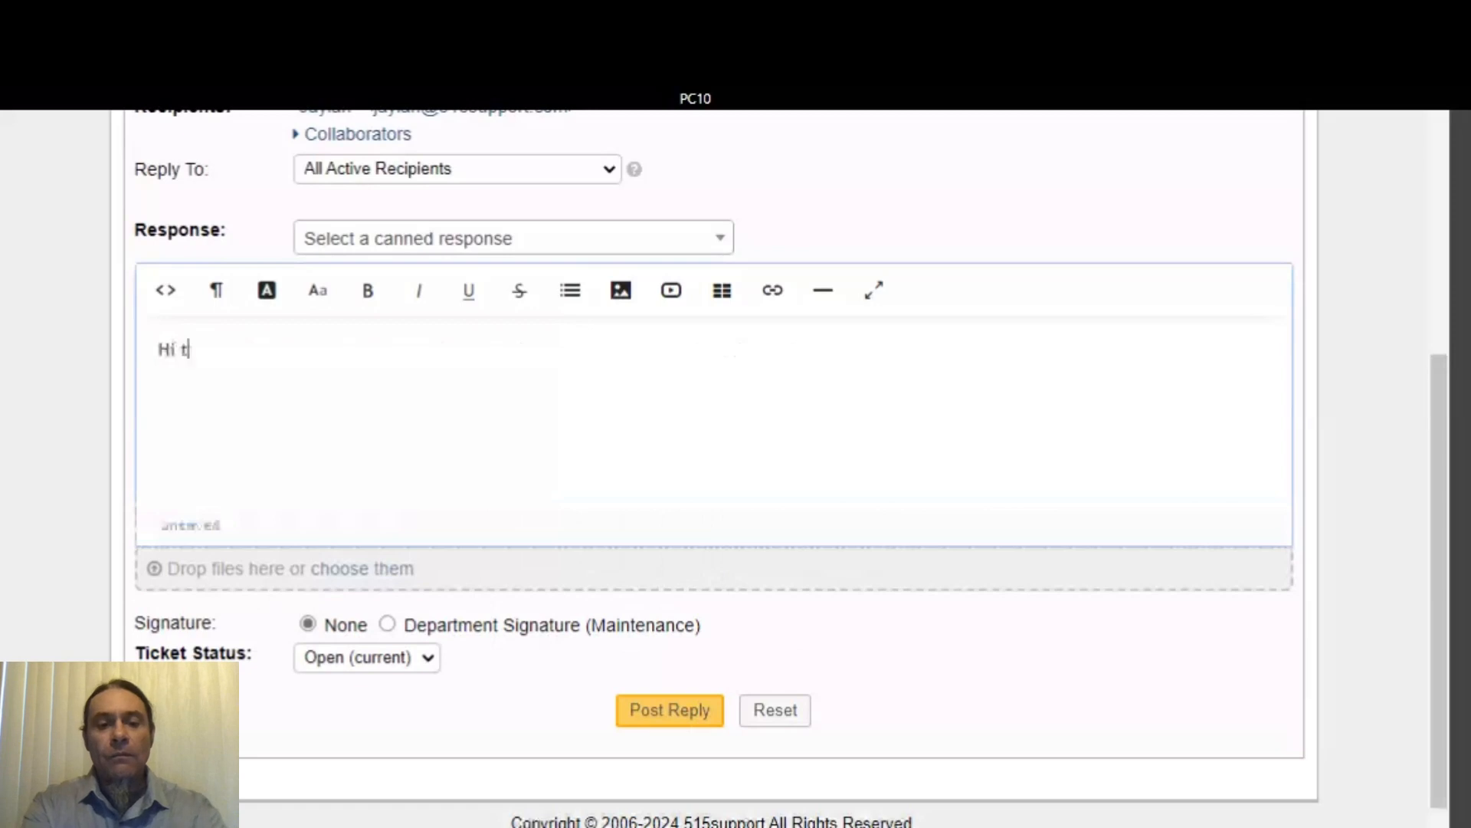
type("here")
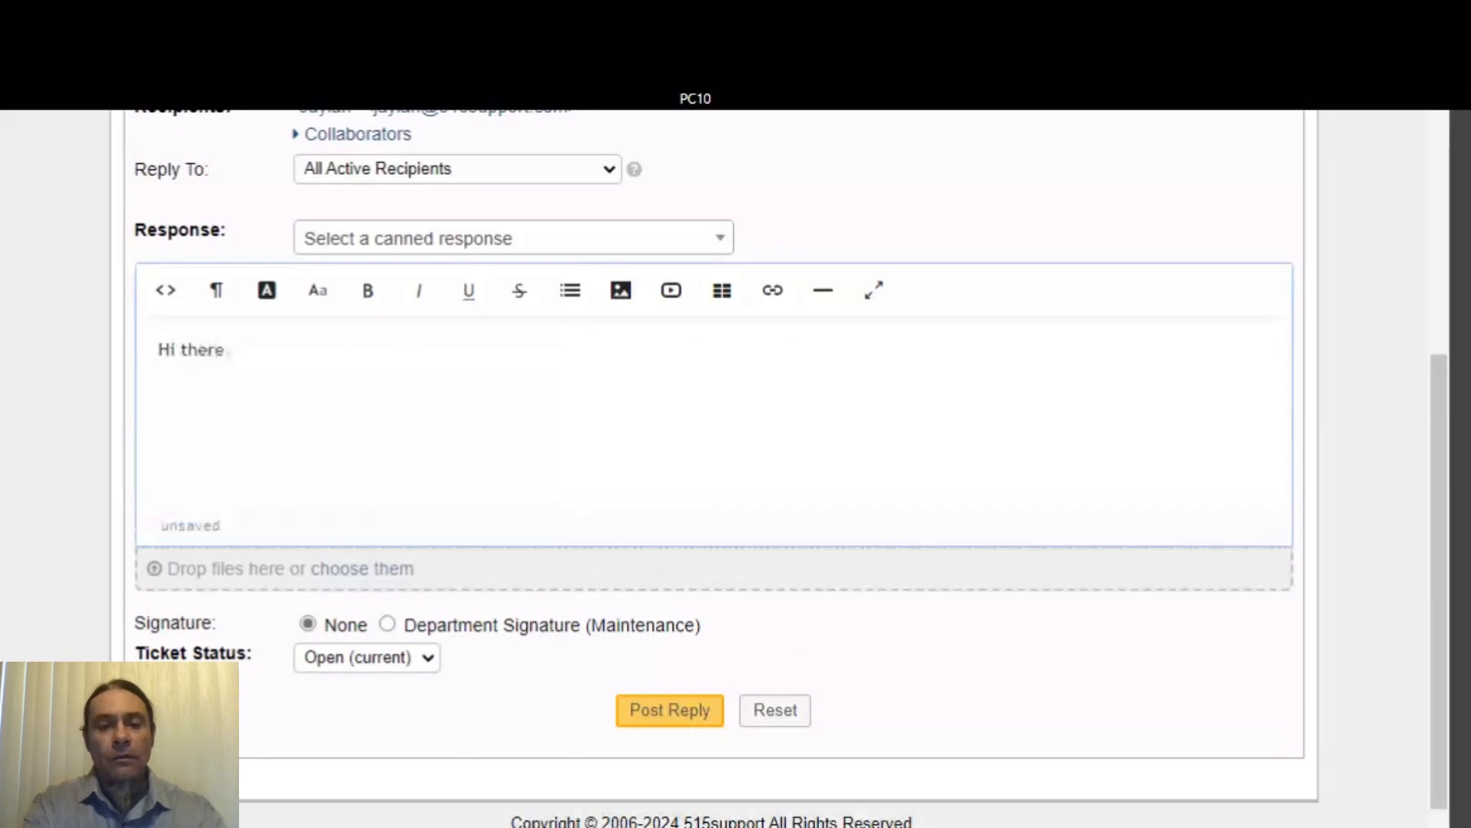
type(" Jay")
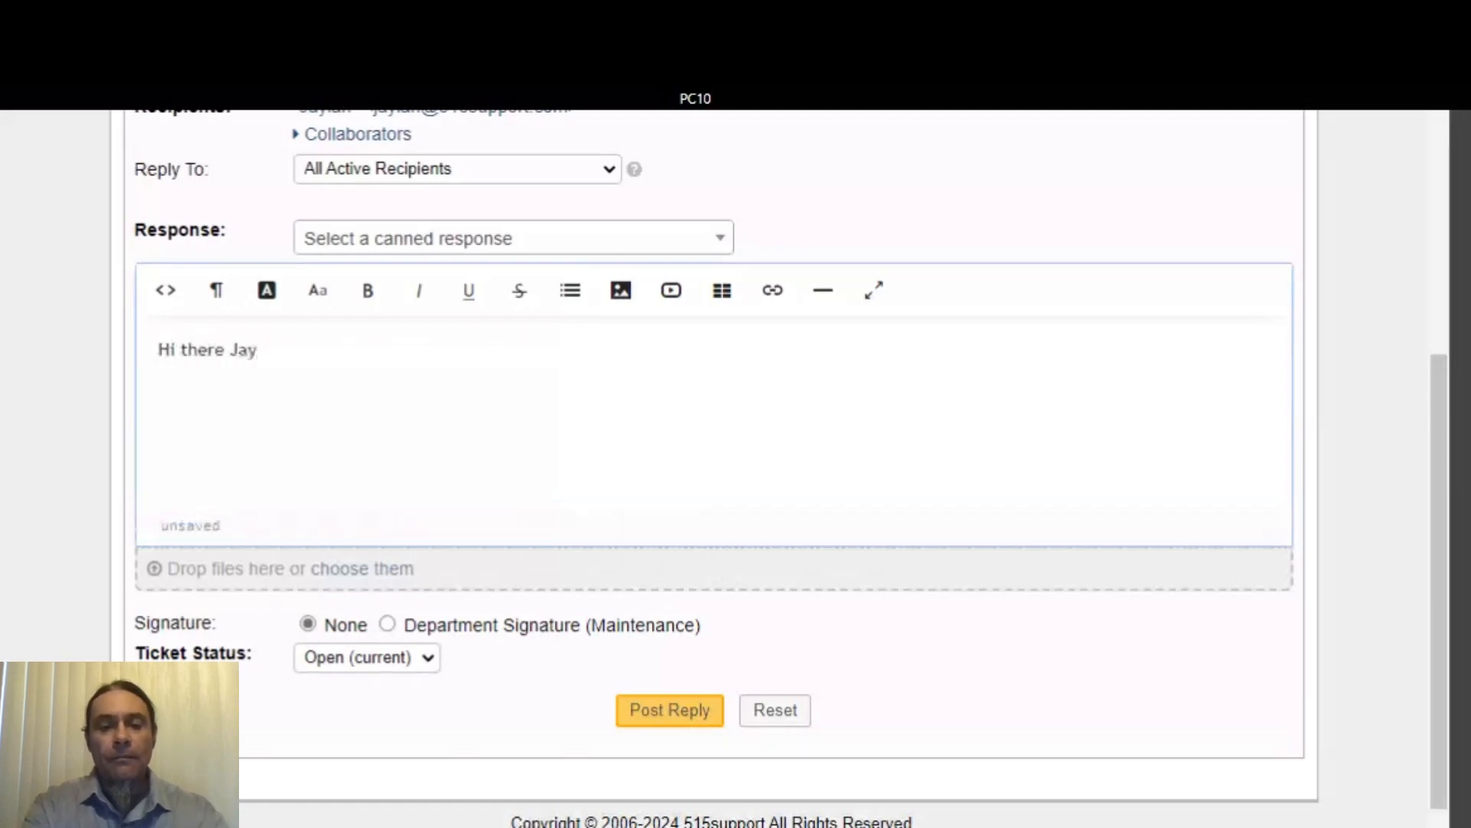
type("lan")
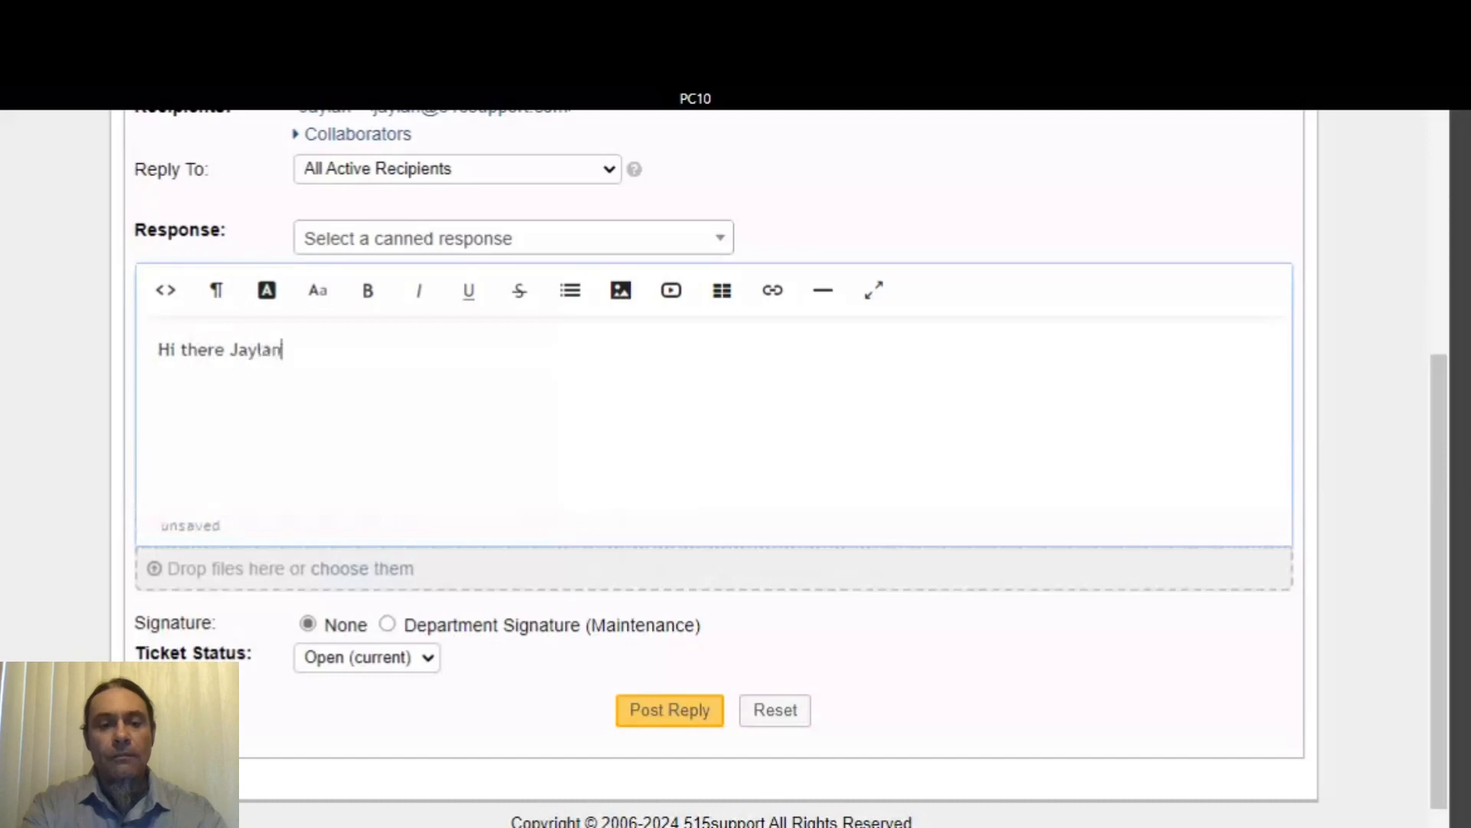
type("!")
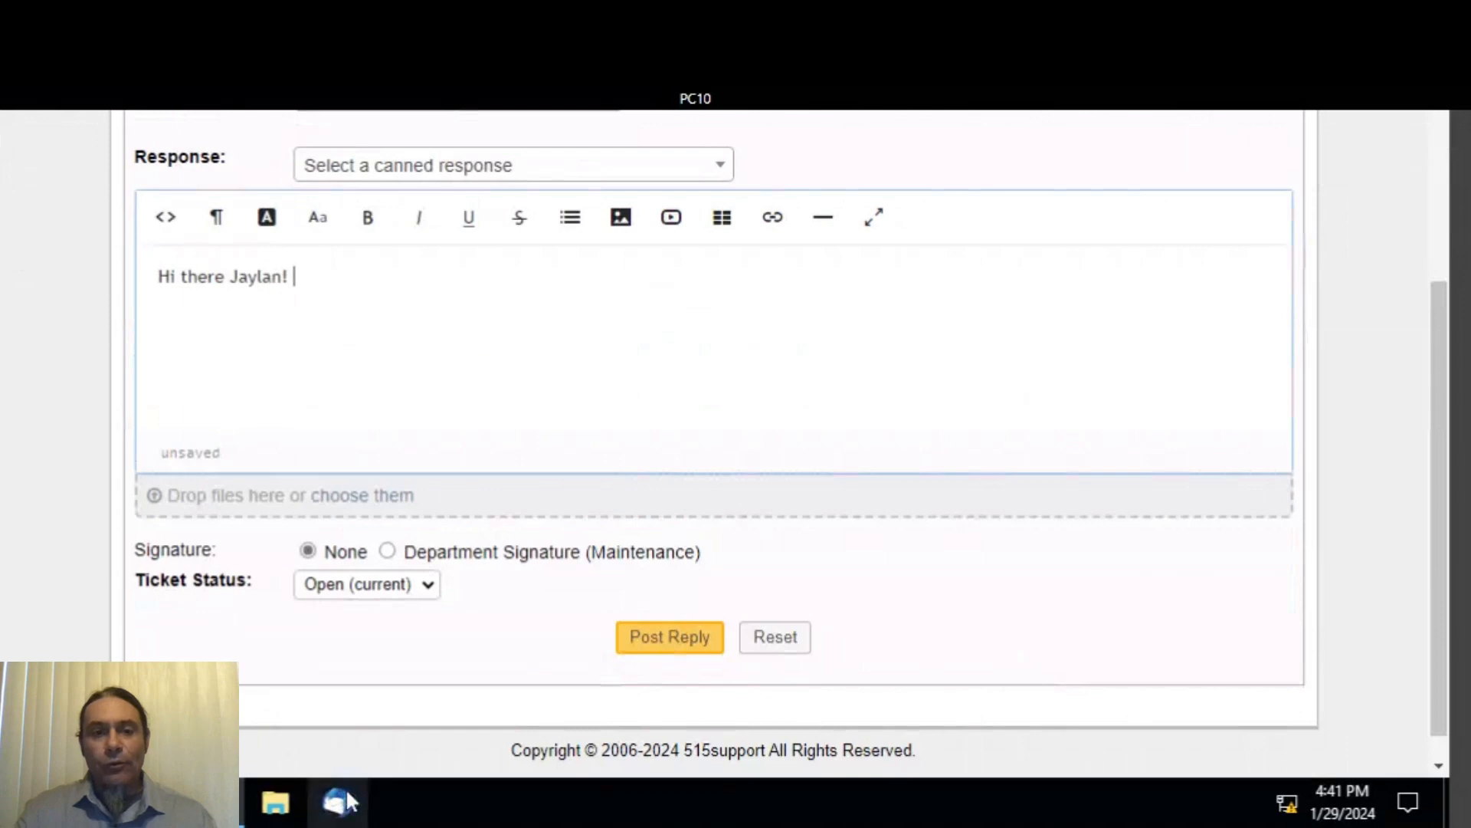
- Minimize the browser and launch Active Directory Administrative Center from the desktop
left_click(230, 793)
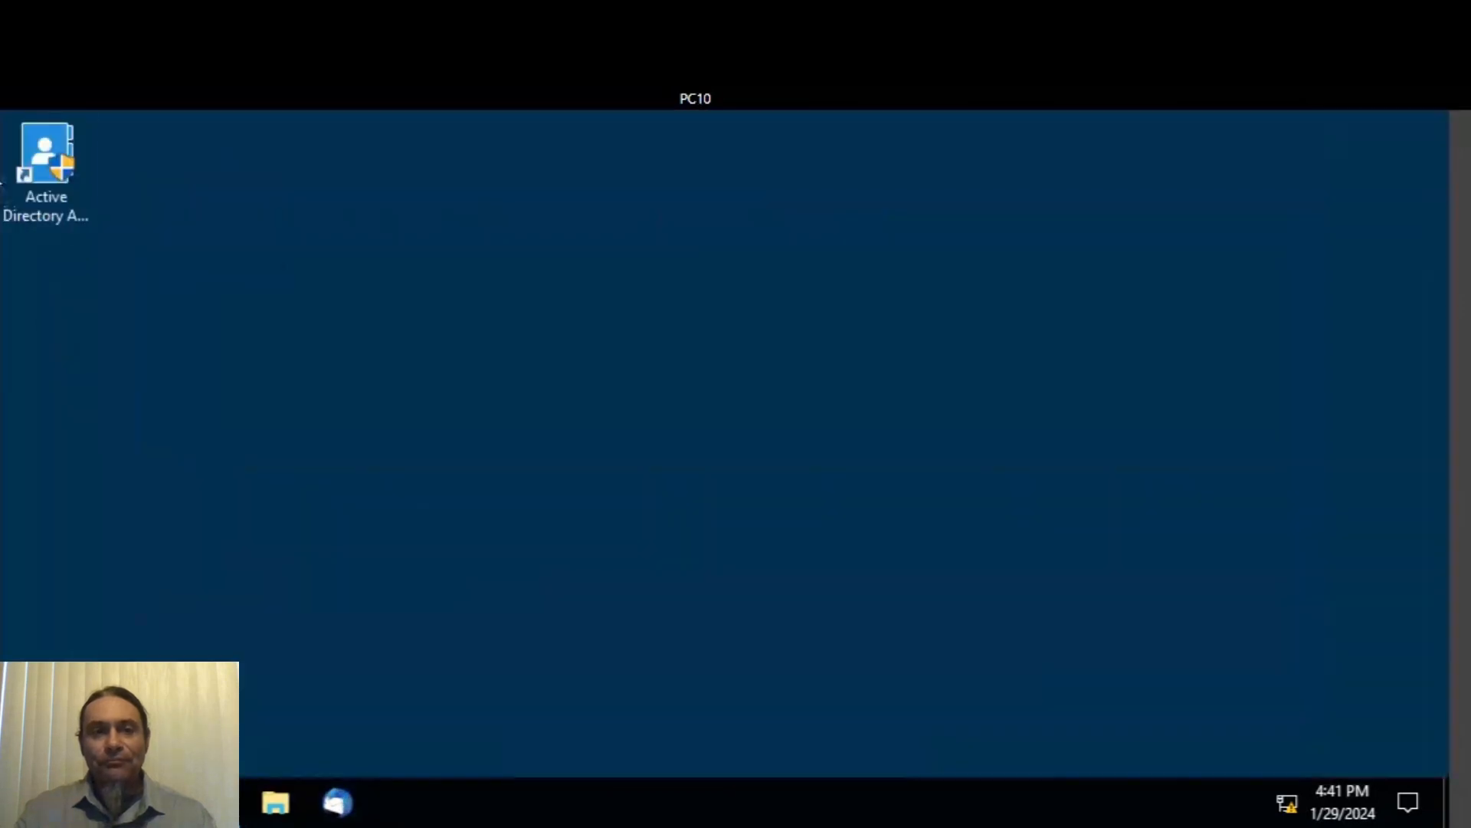
double_click(60, 160)
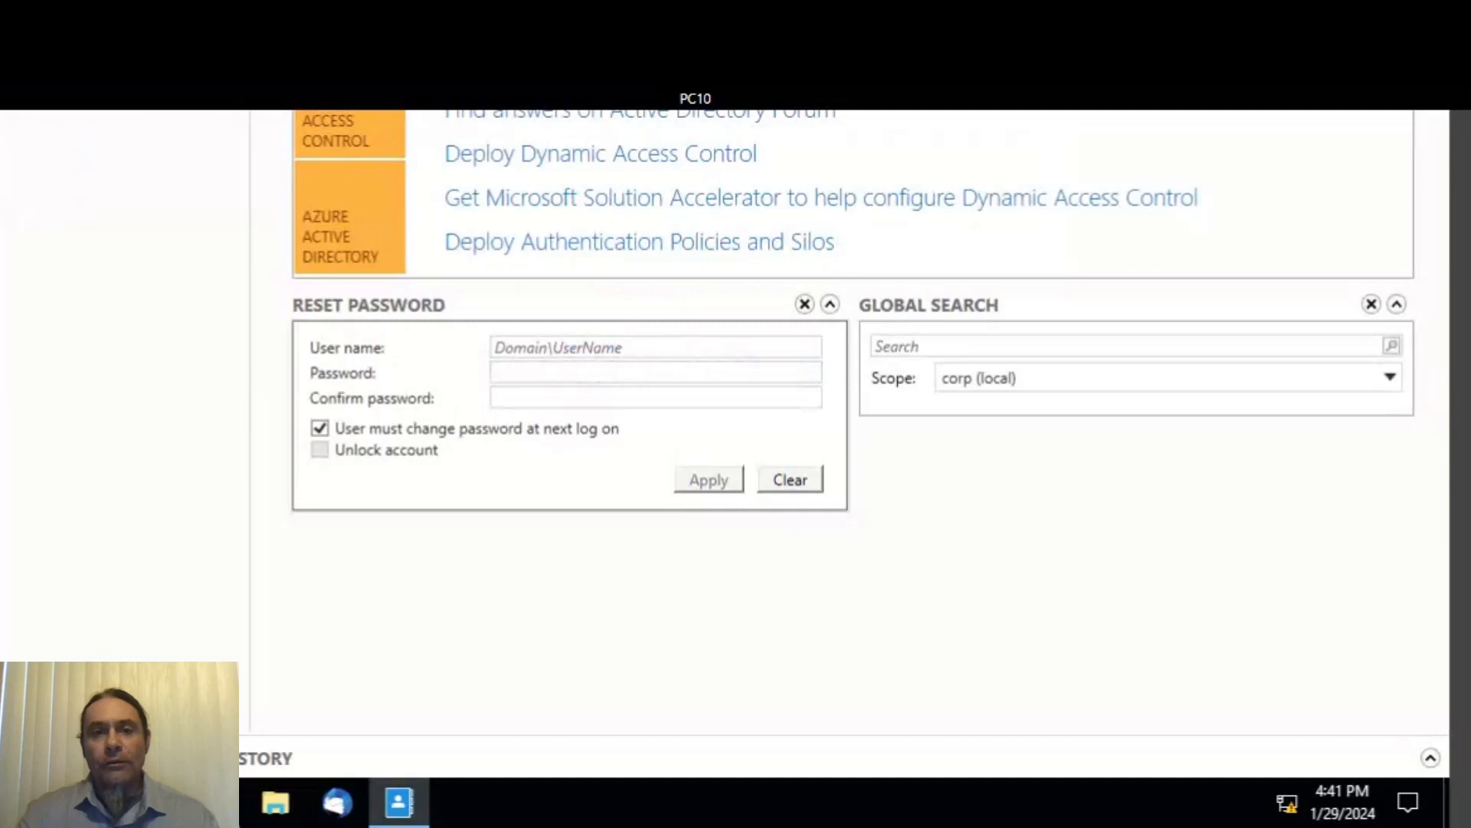
- Reset the requester's 515support domain password without forcing a change at next logon
left_click(656, 347)
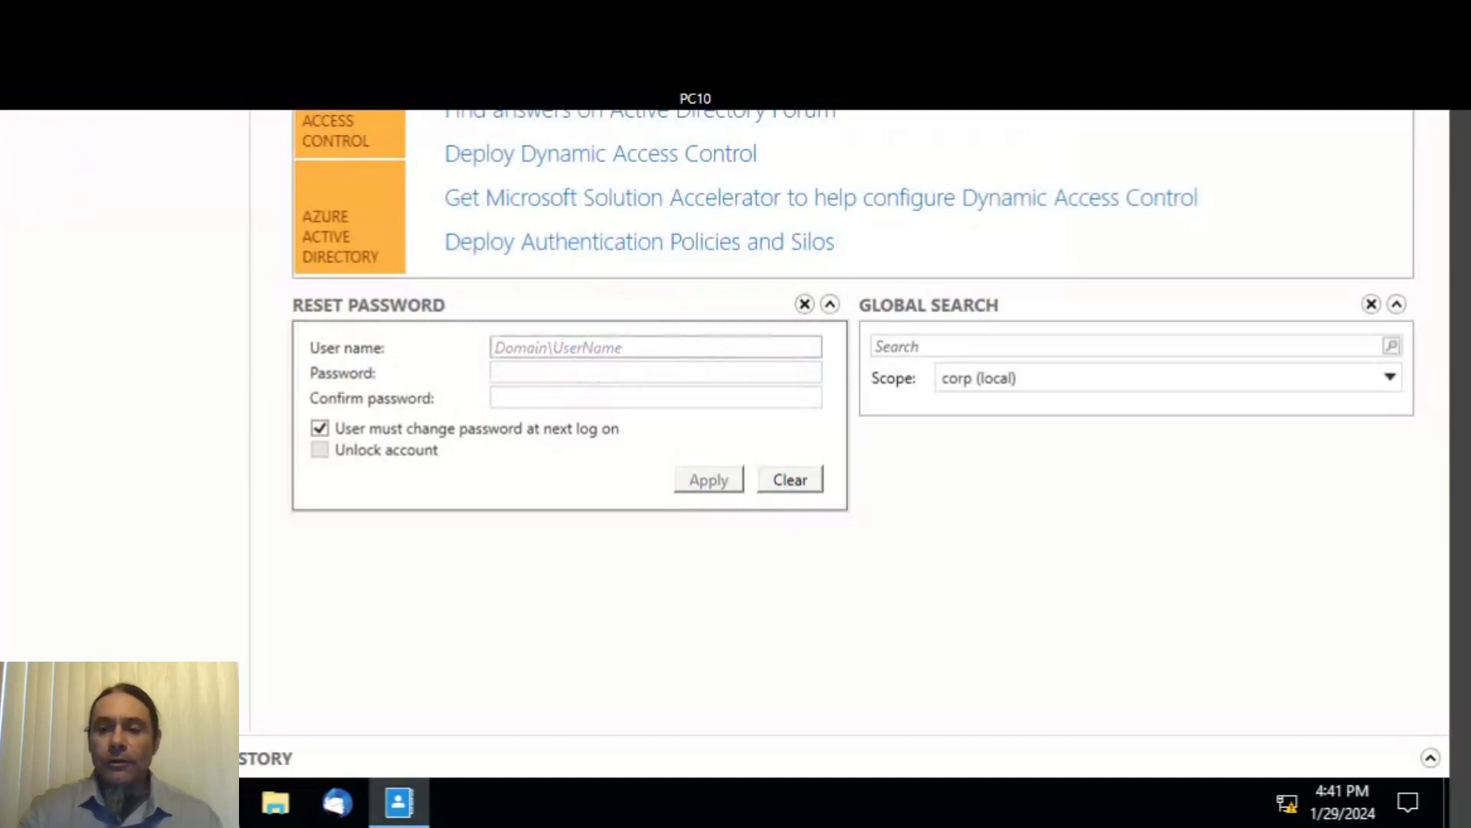
type("515")
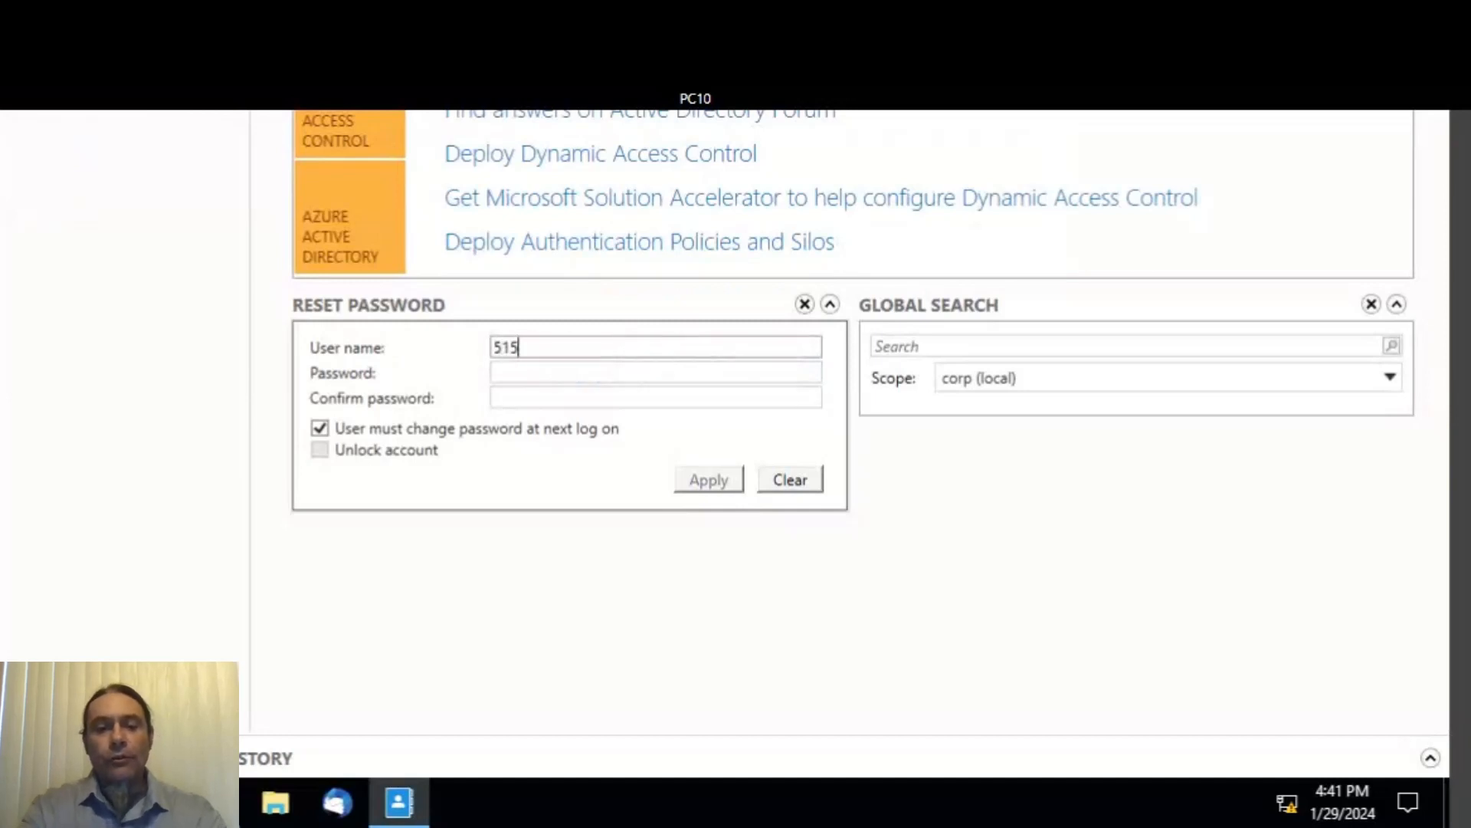
type("su")
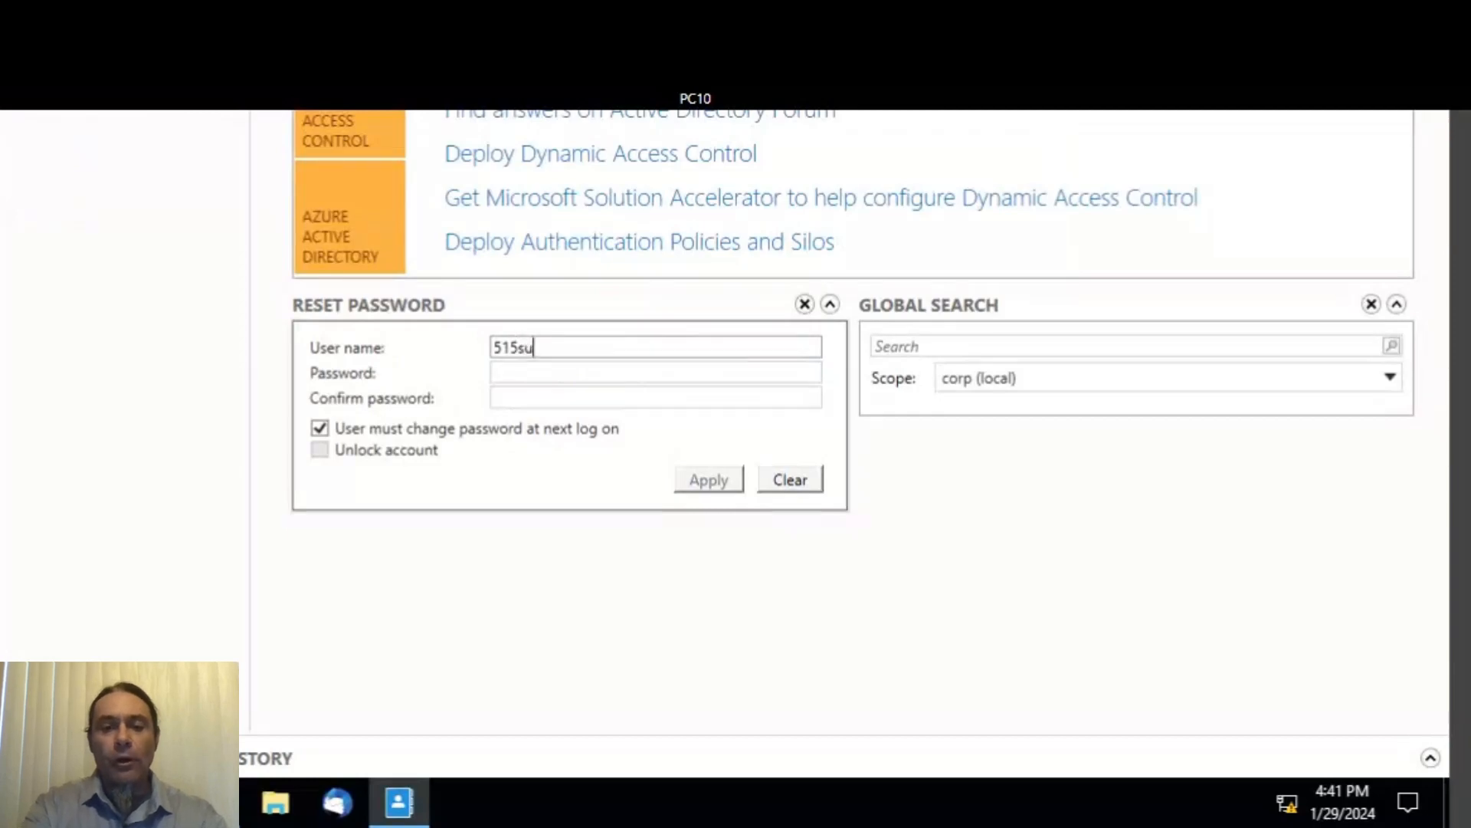
type("pport")
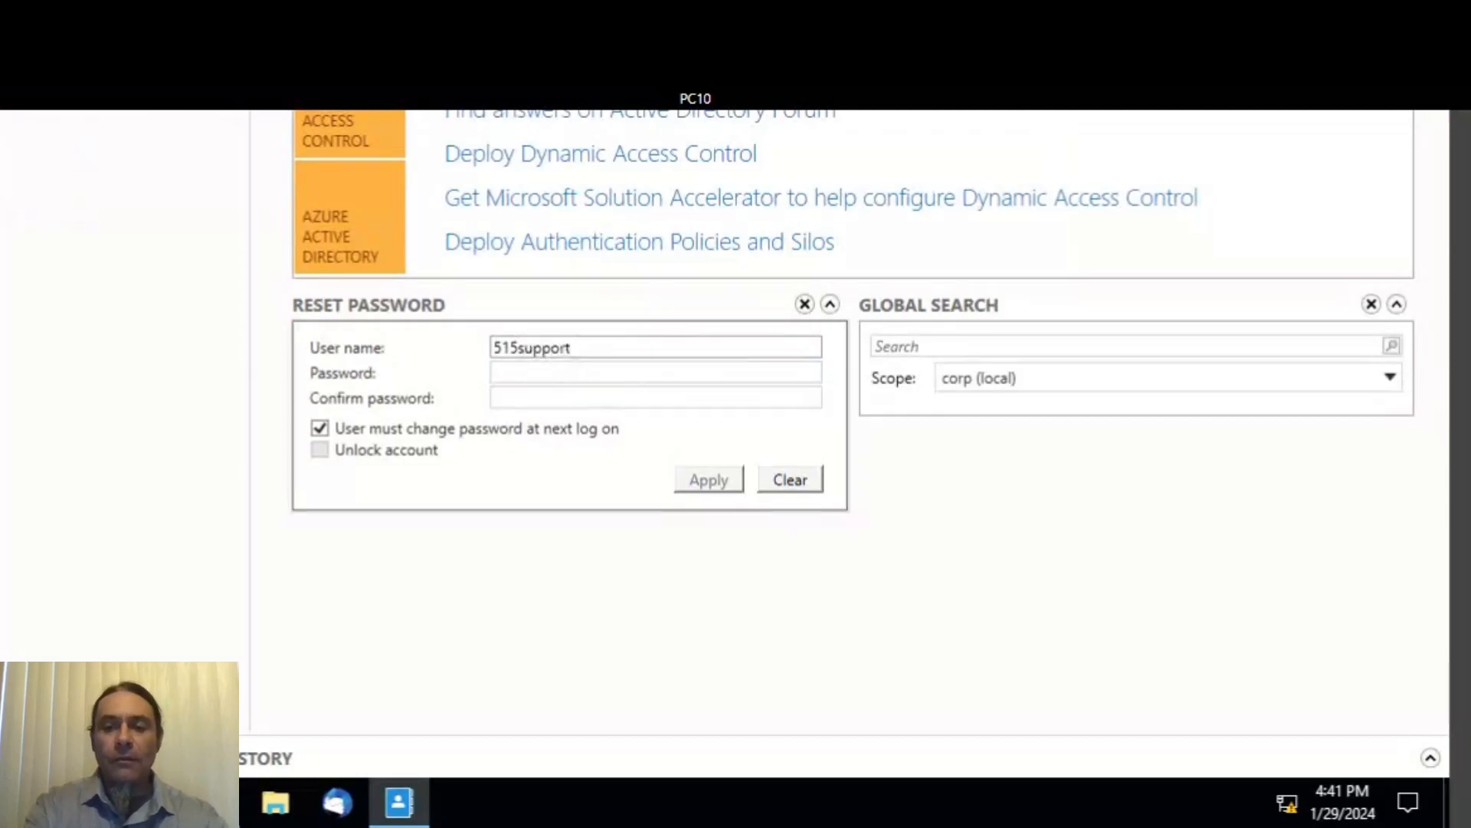
type("\\J")
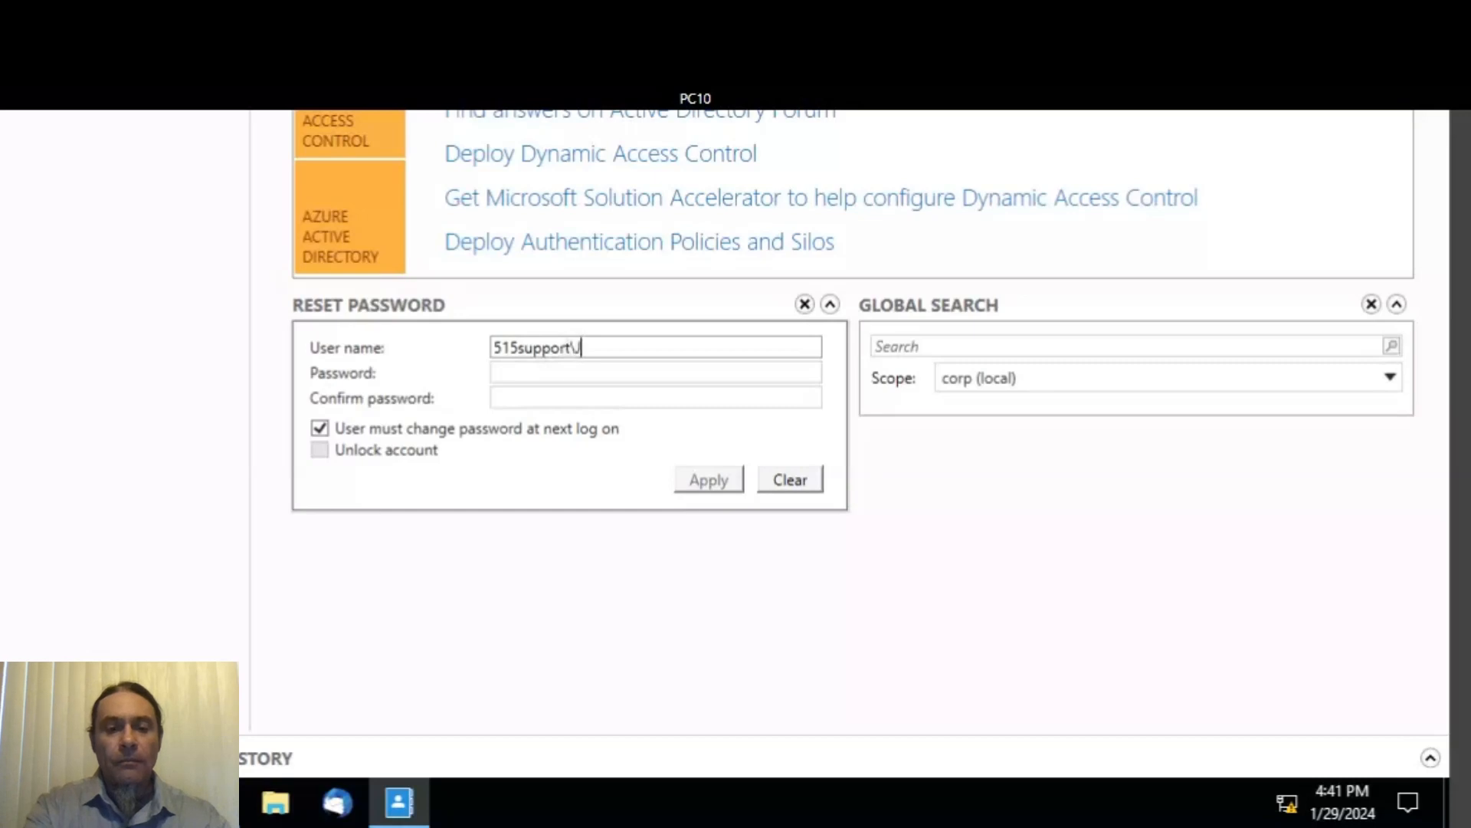
type("aylan")
key("Tab")
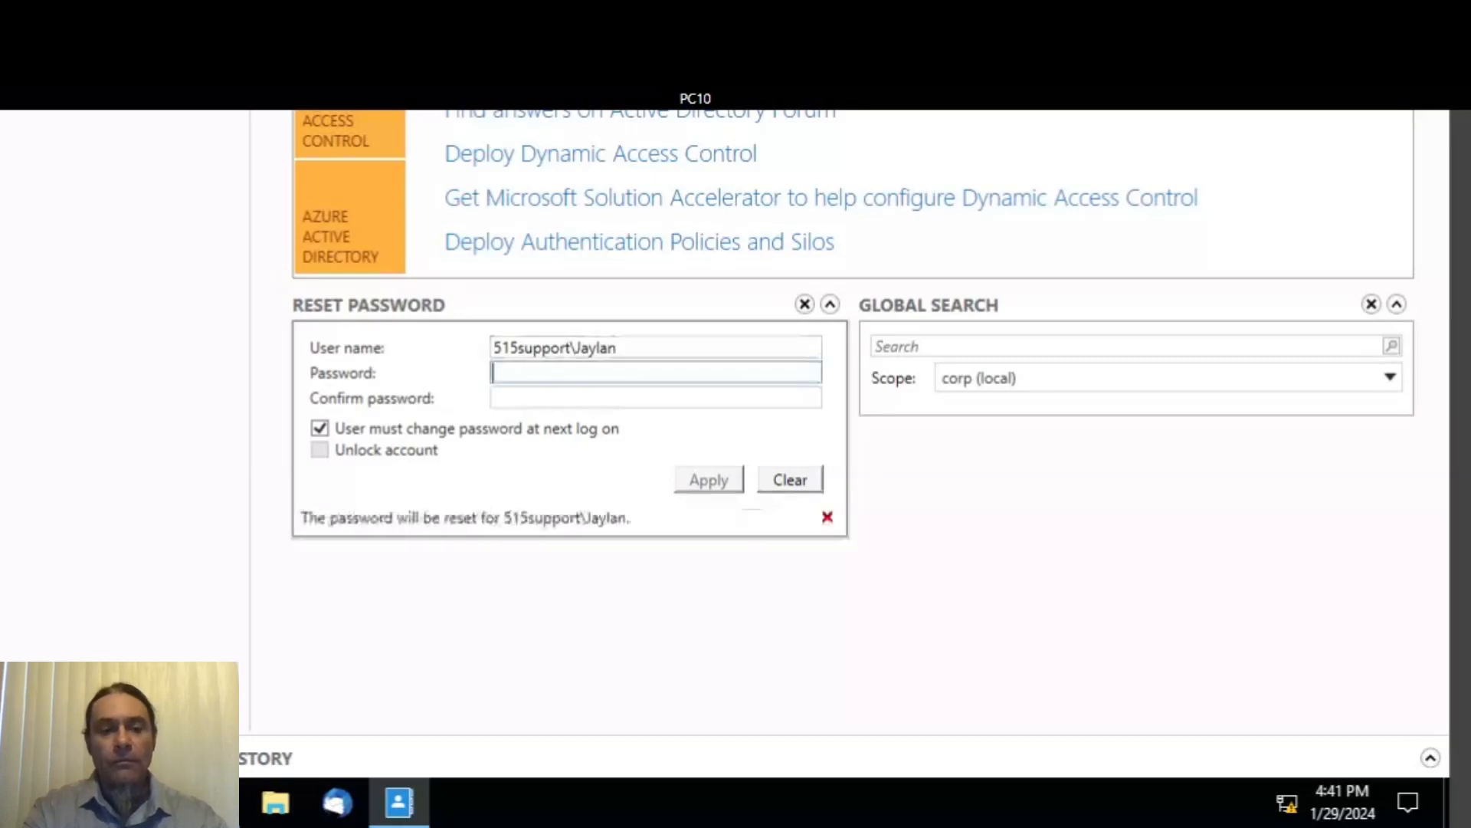
type("***")
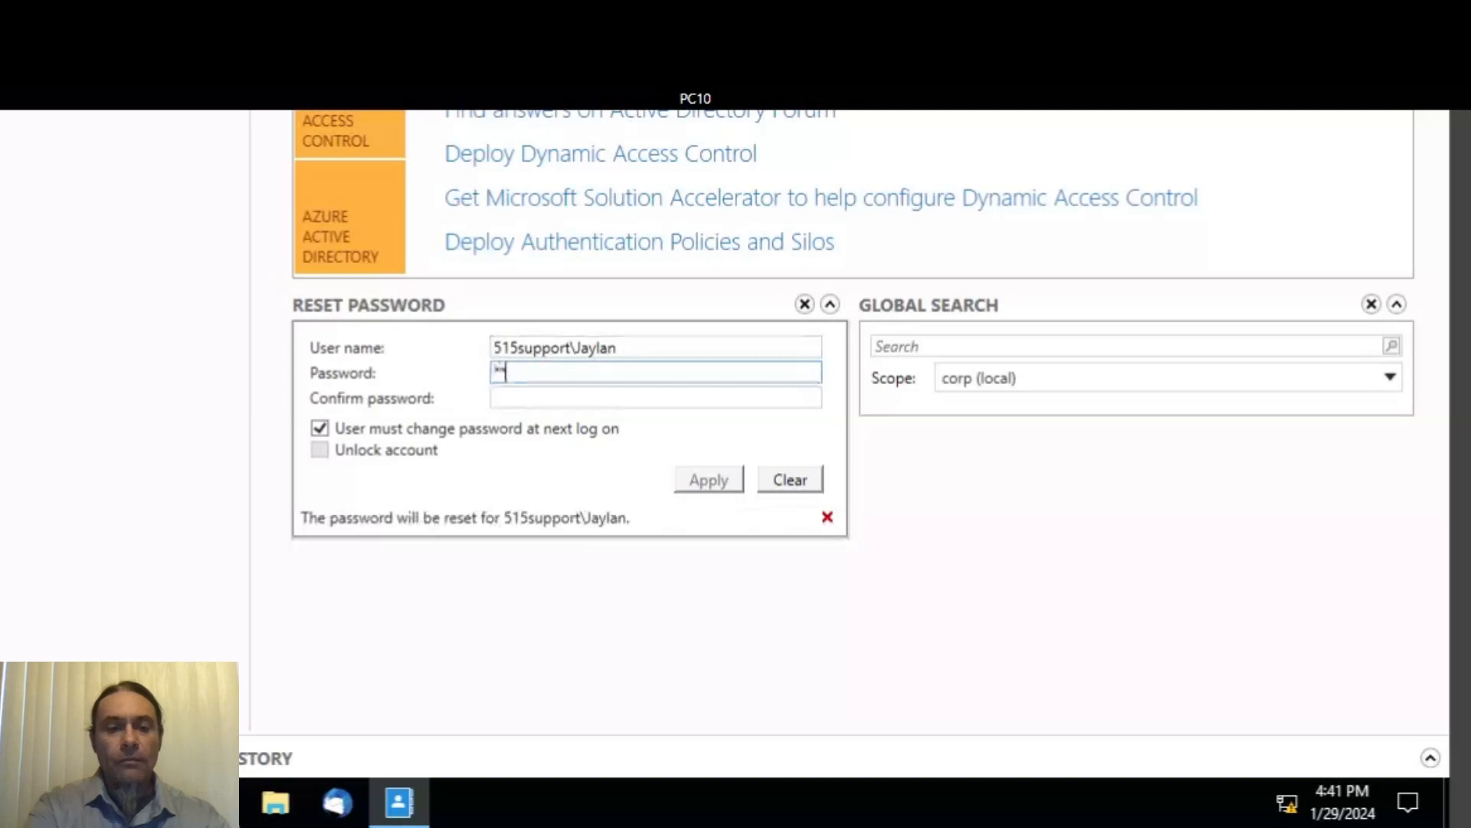
type("***")
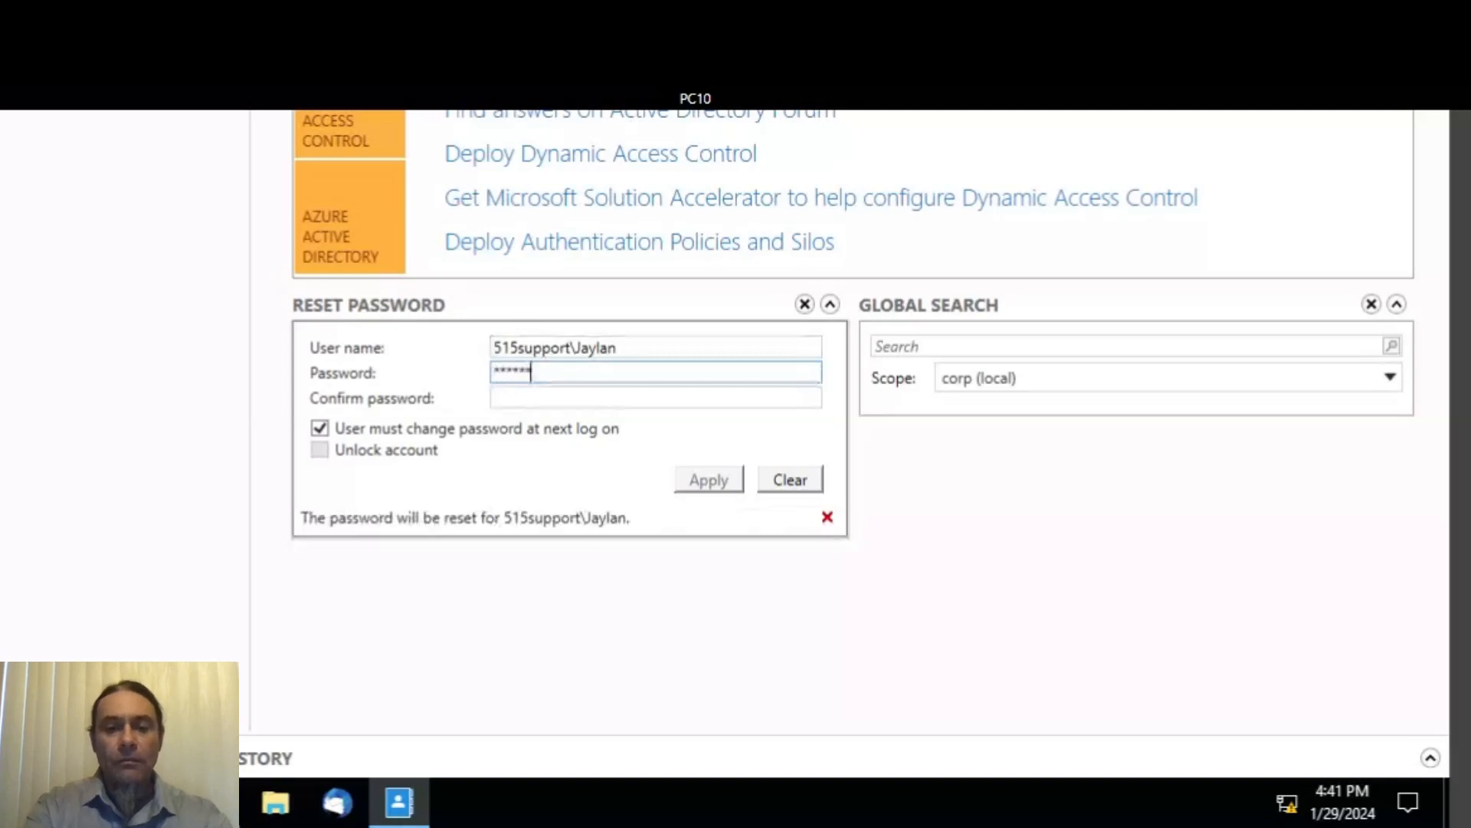
type("*")
key("Tab")
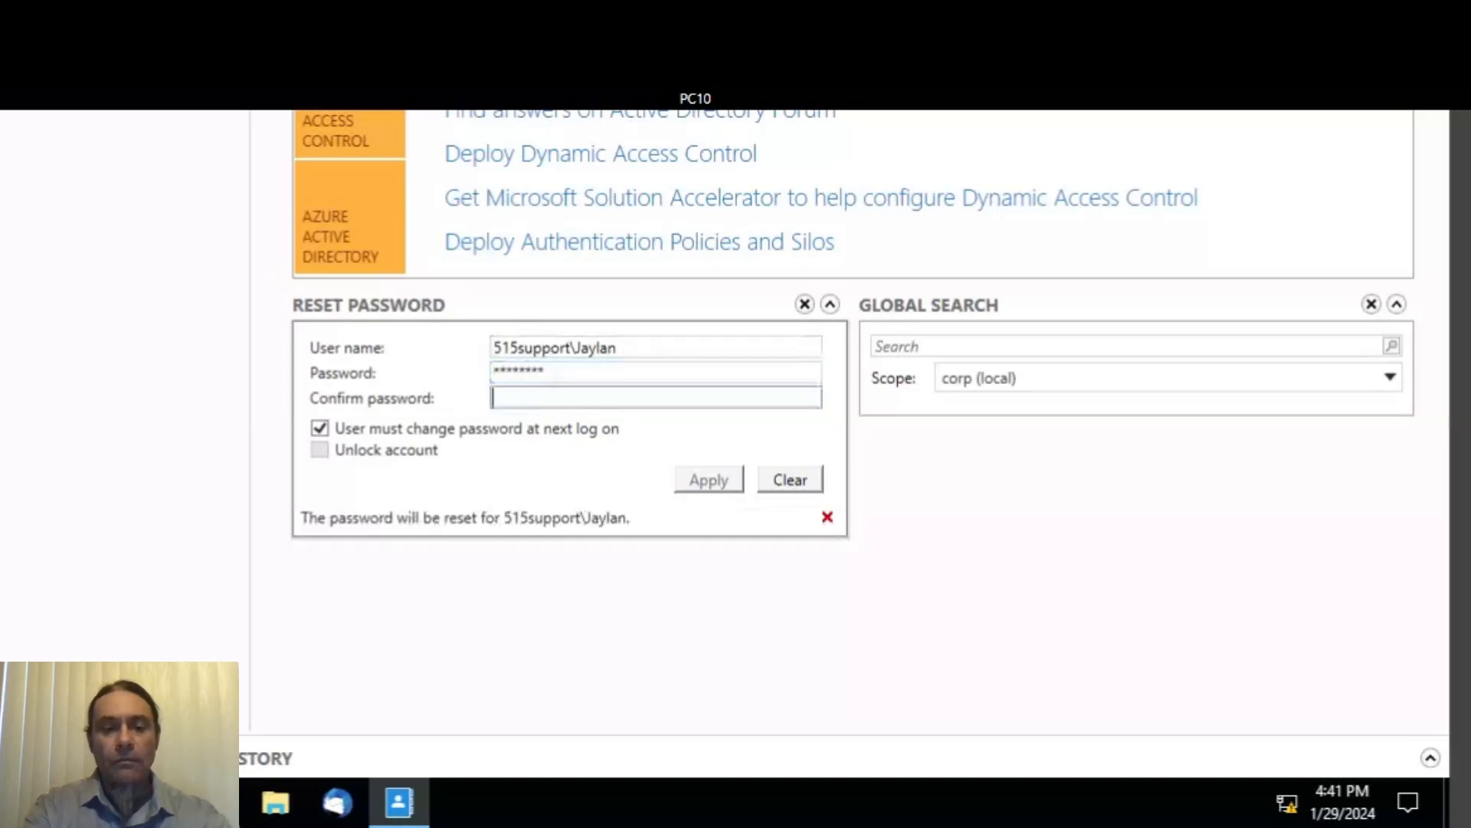
type("**")
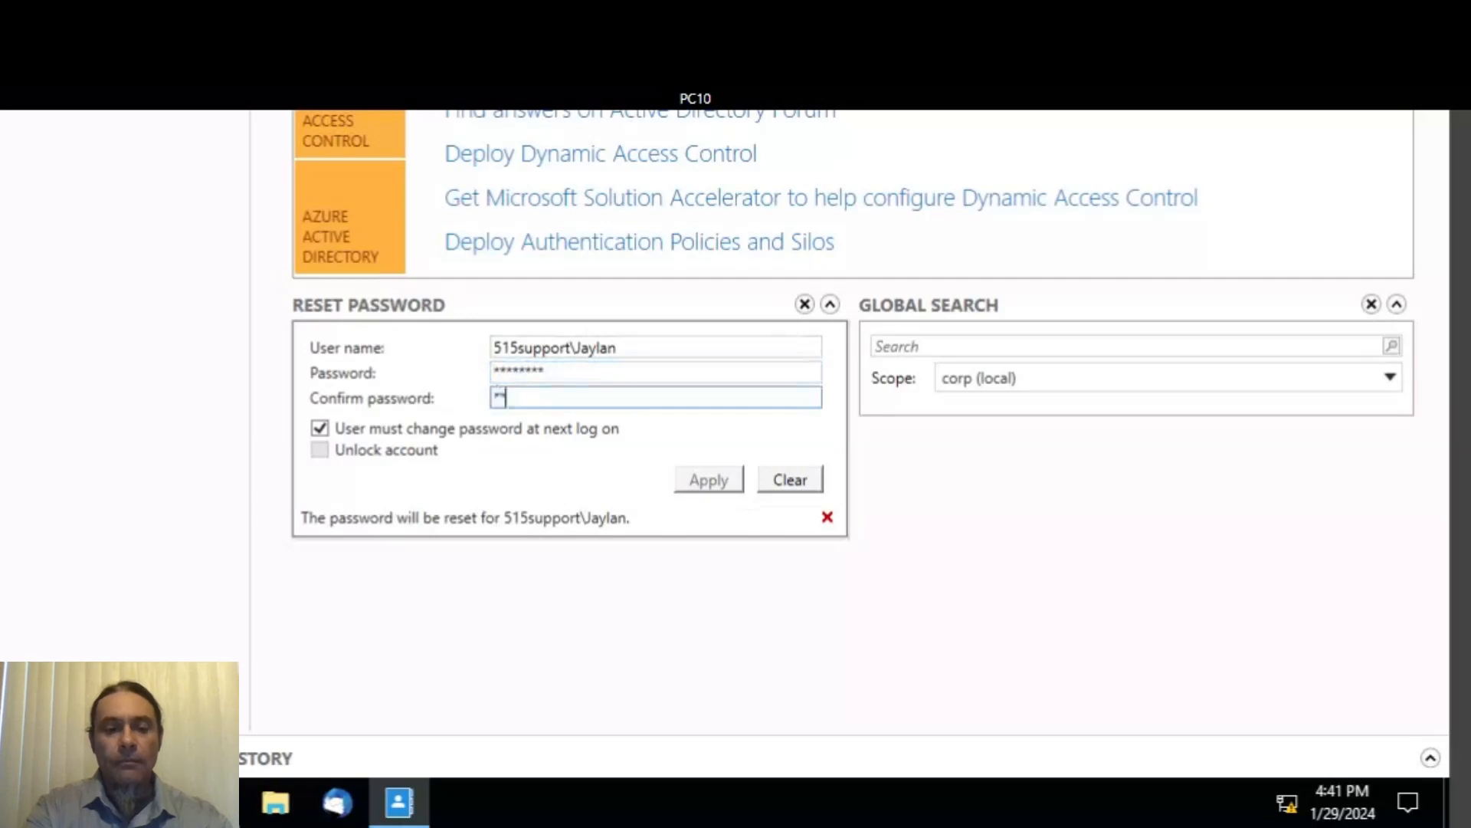
type("***")
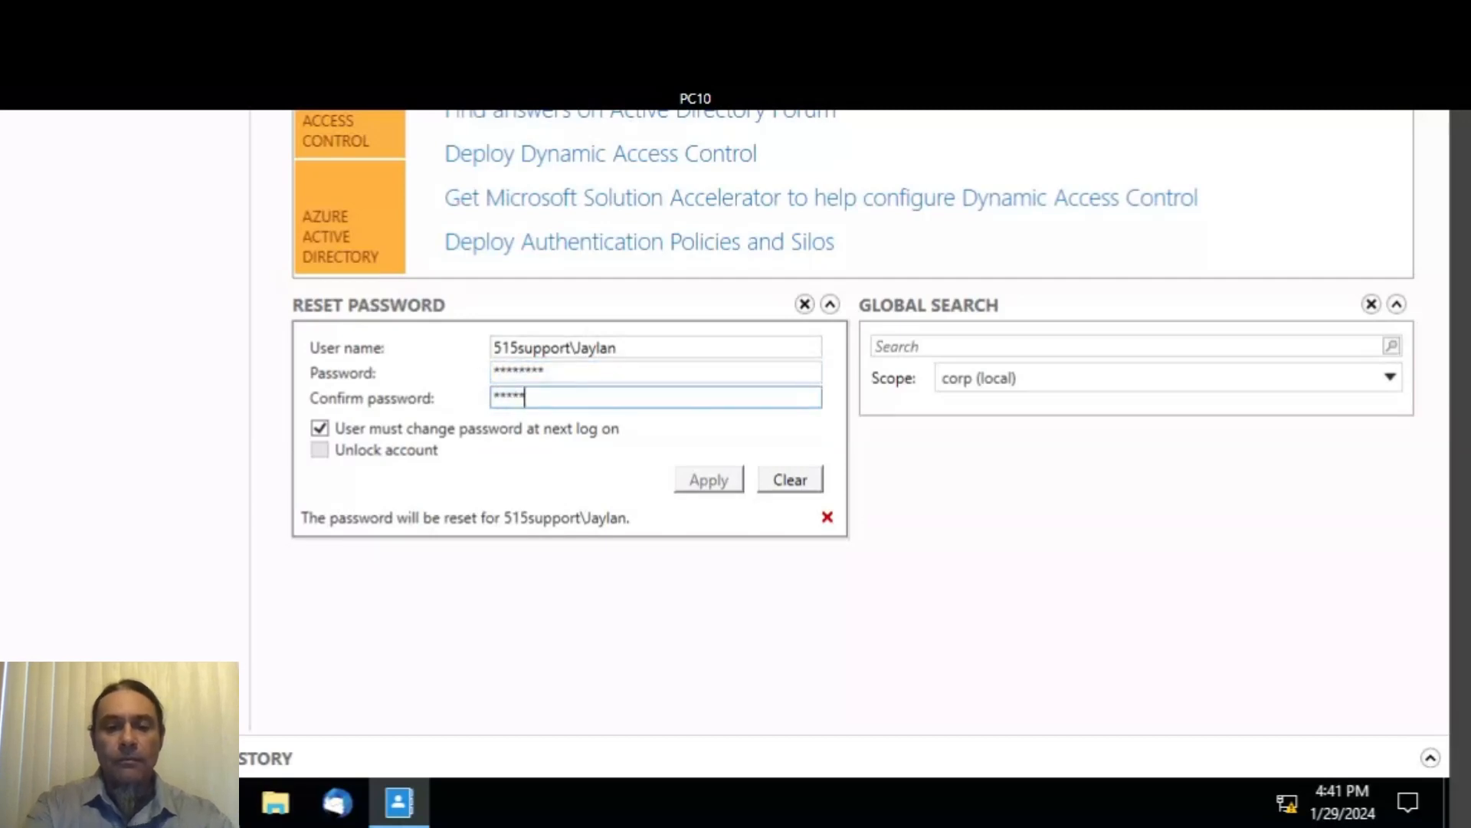
type("****")
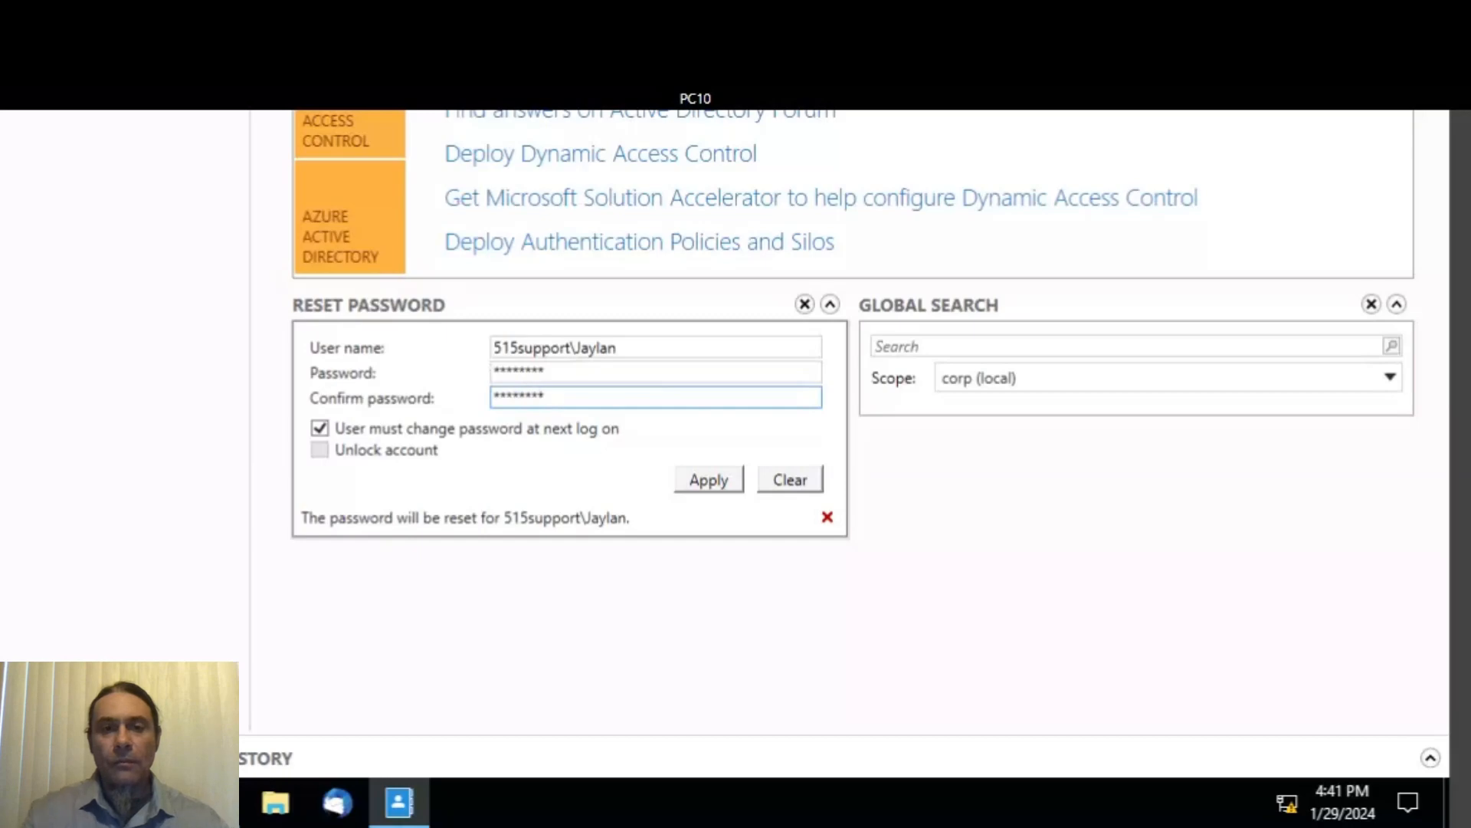
left_click(410, 433)
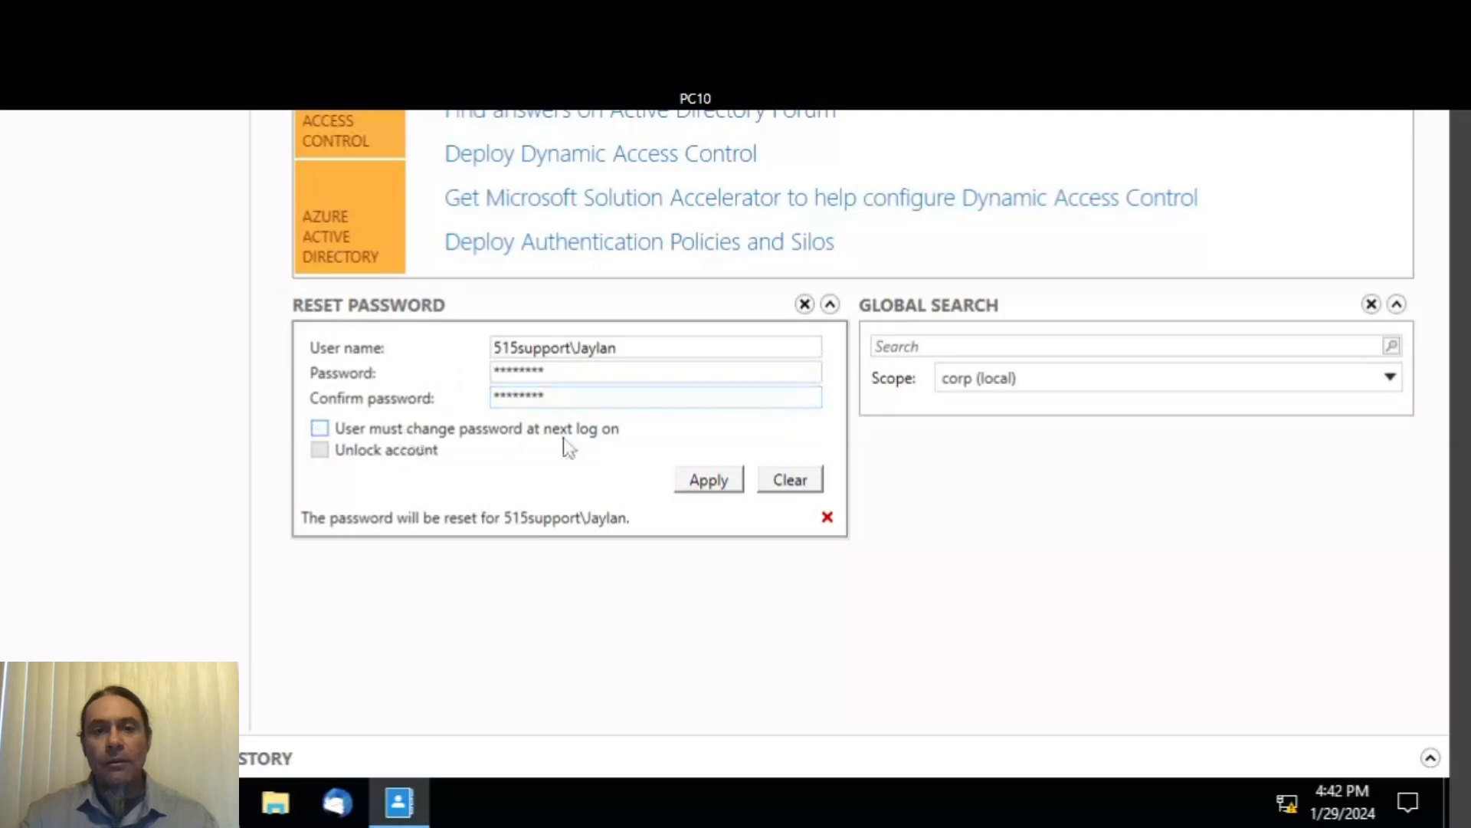
left_click(706, 489)
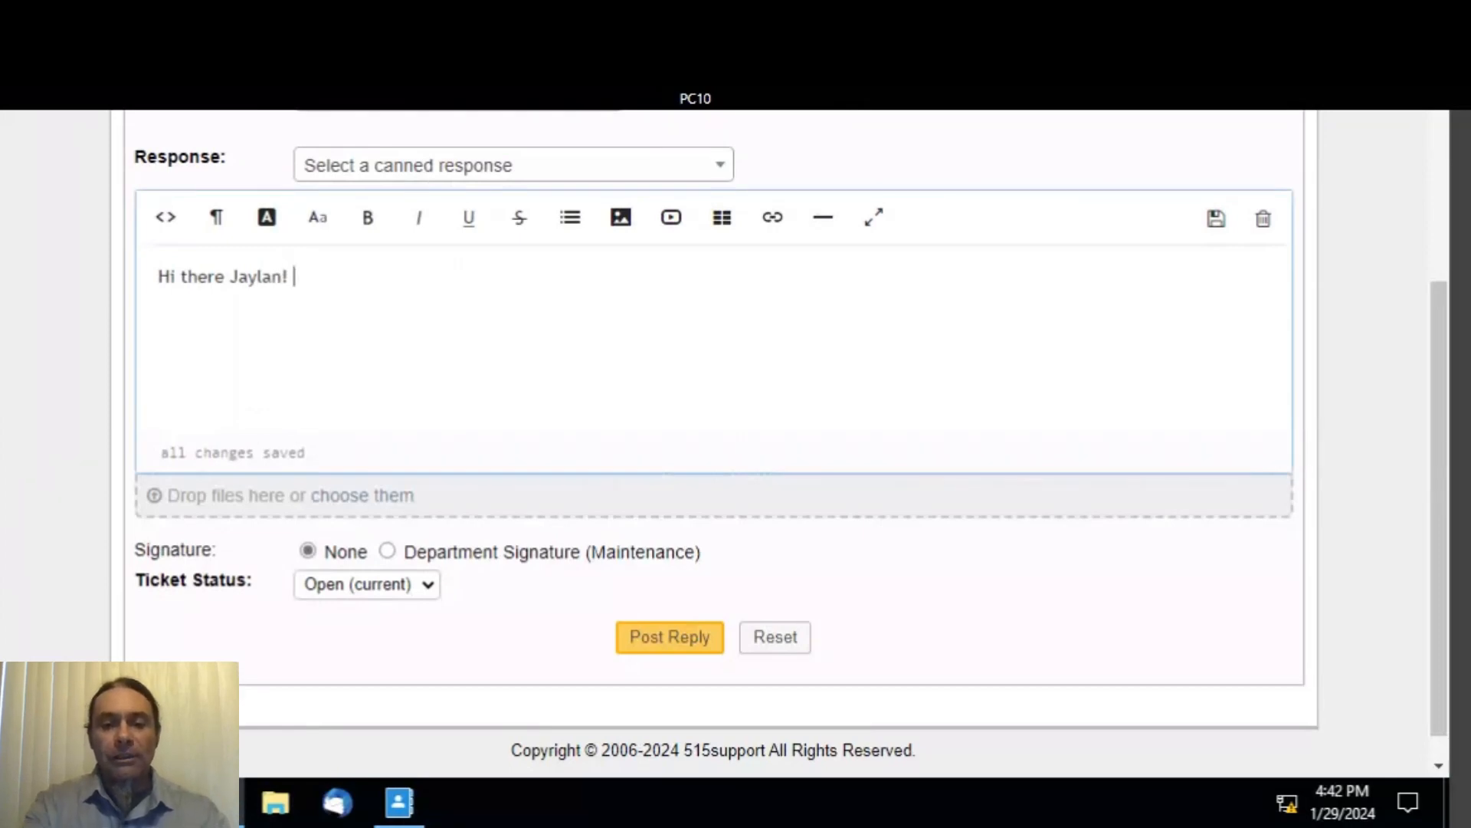
- Finish the reply asking the requester to contact the help desk extension for the new password, and post it
type("Ple")
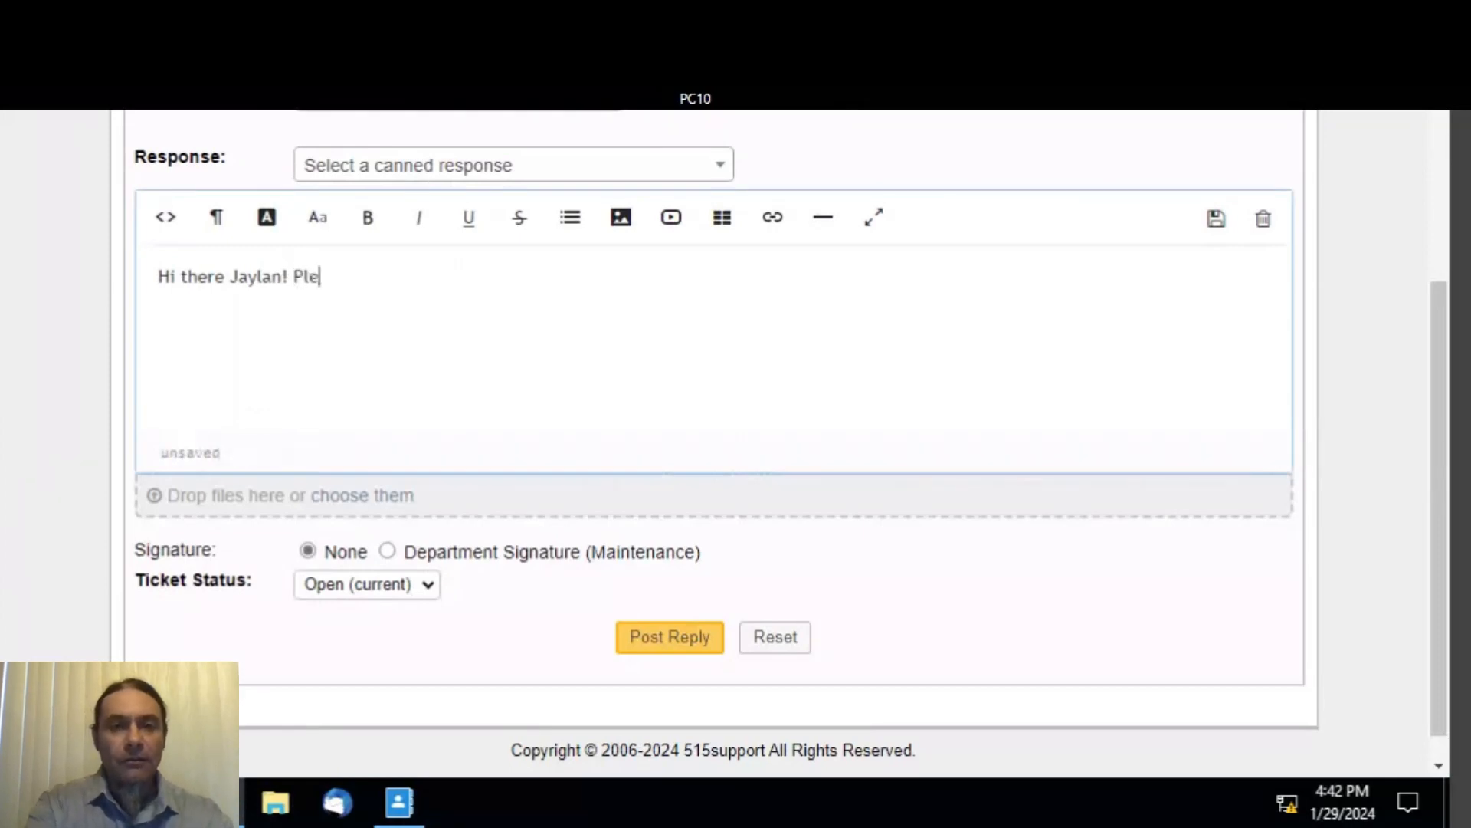
type("as")
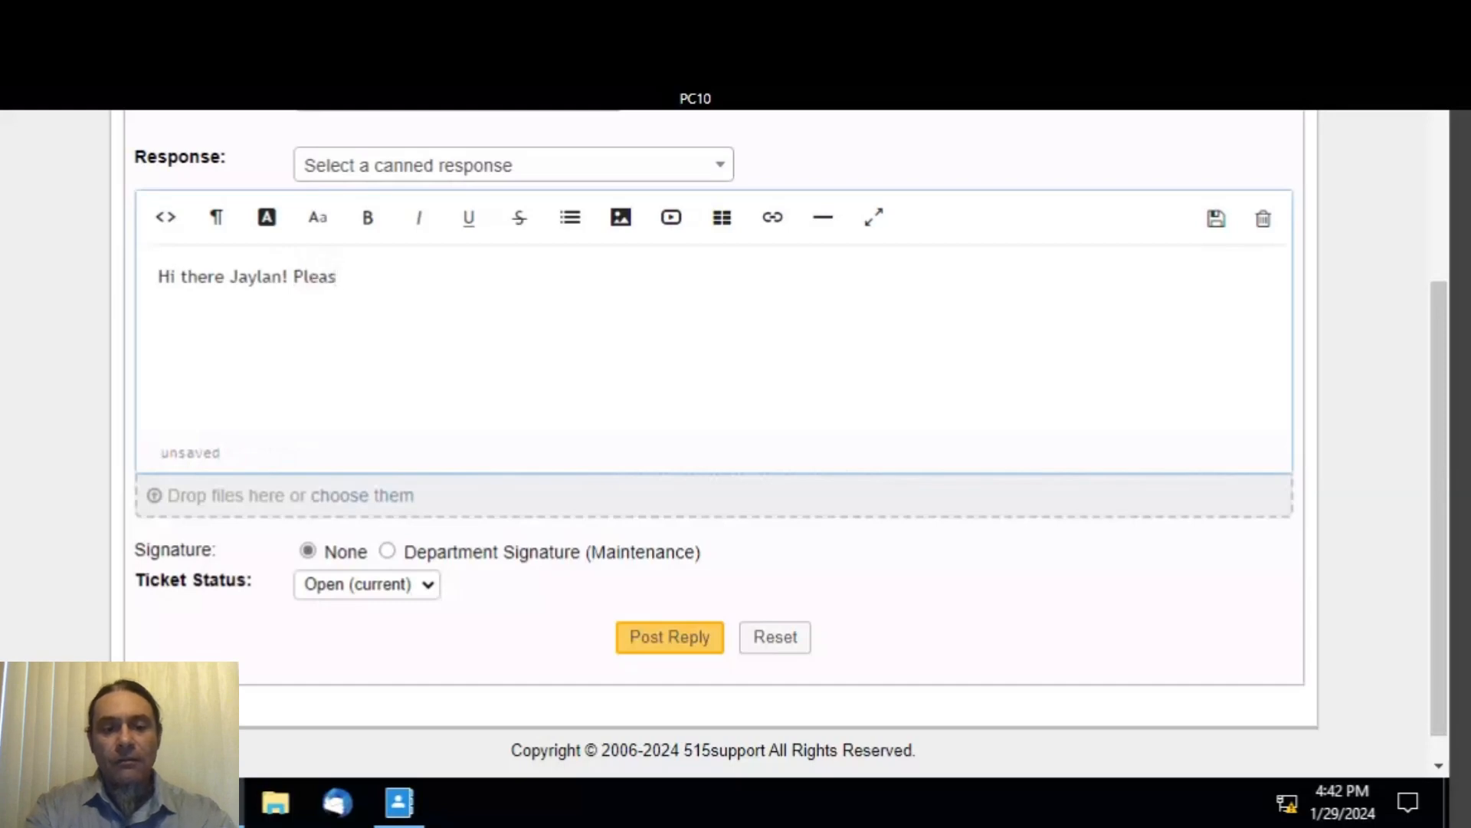
type("e conta")
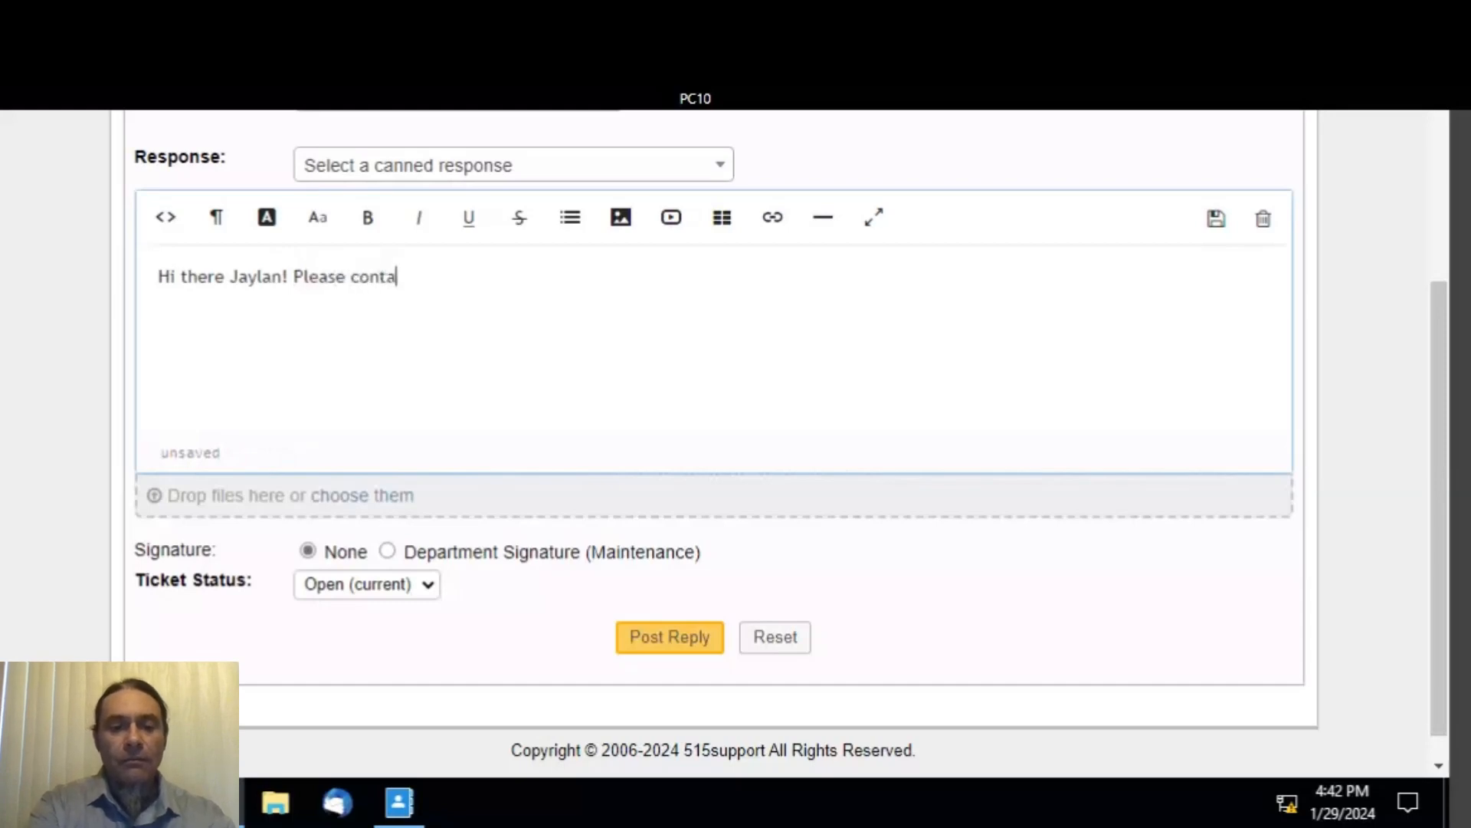
type("ct the ")
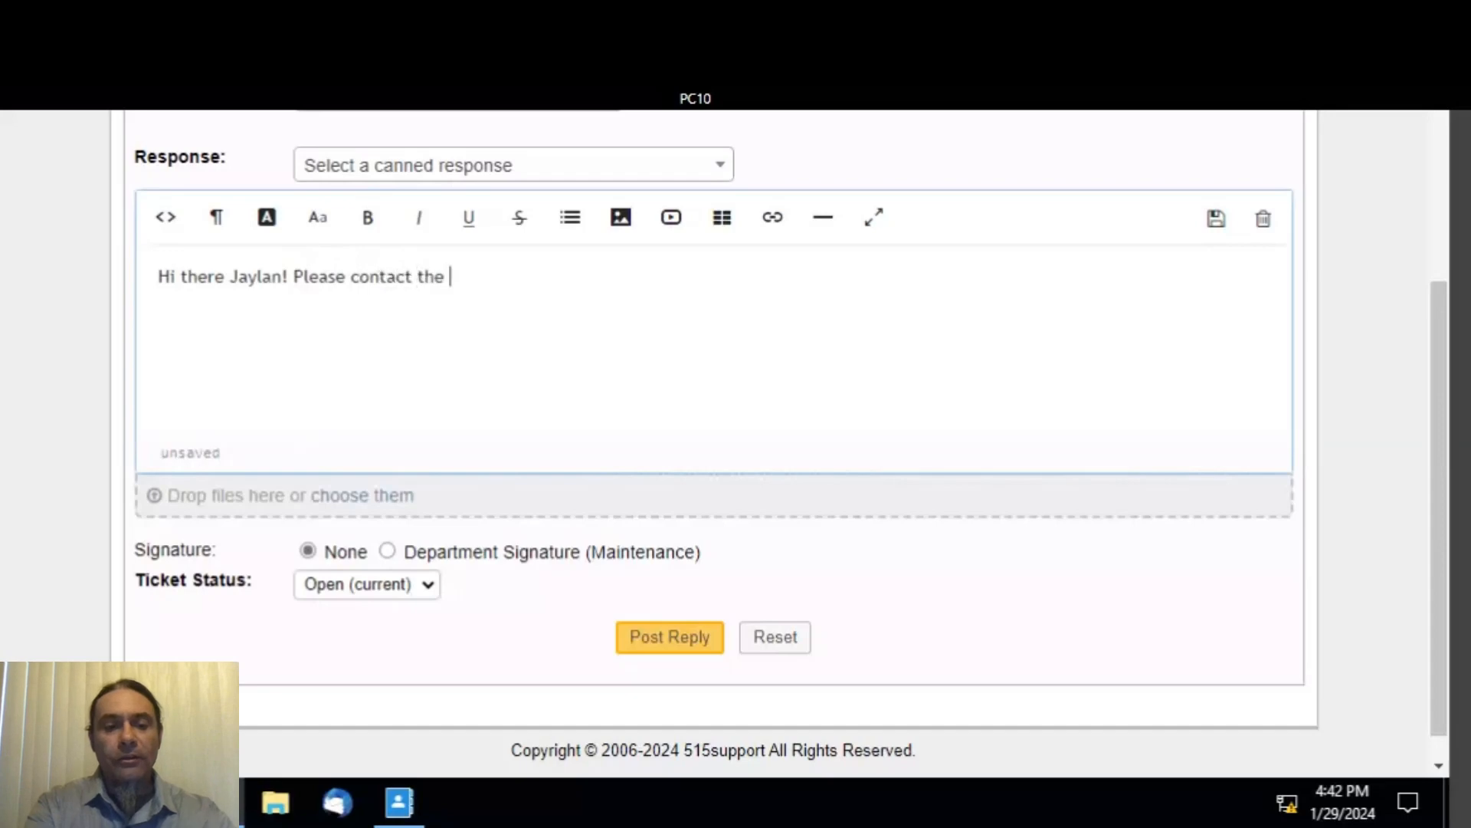
type("help")
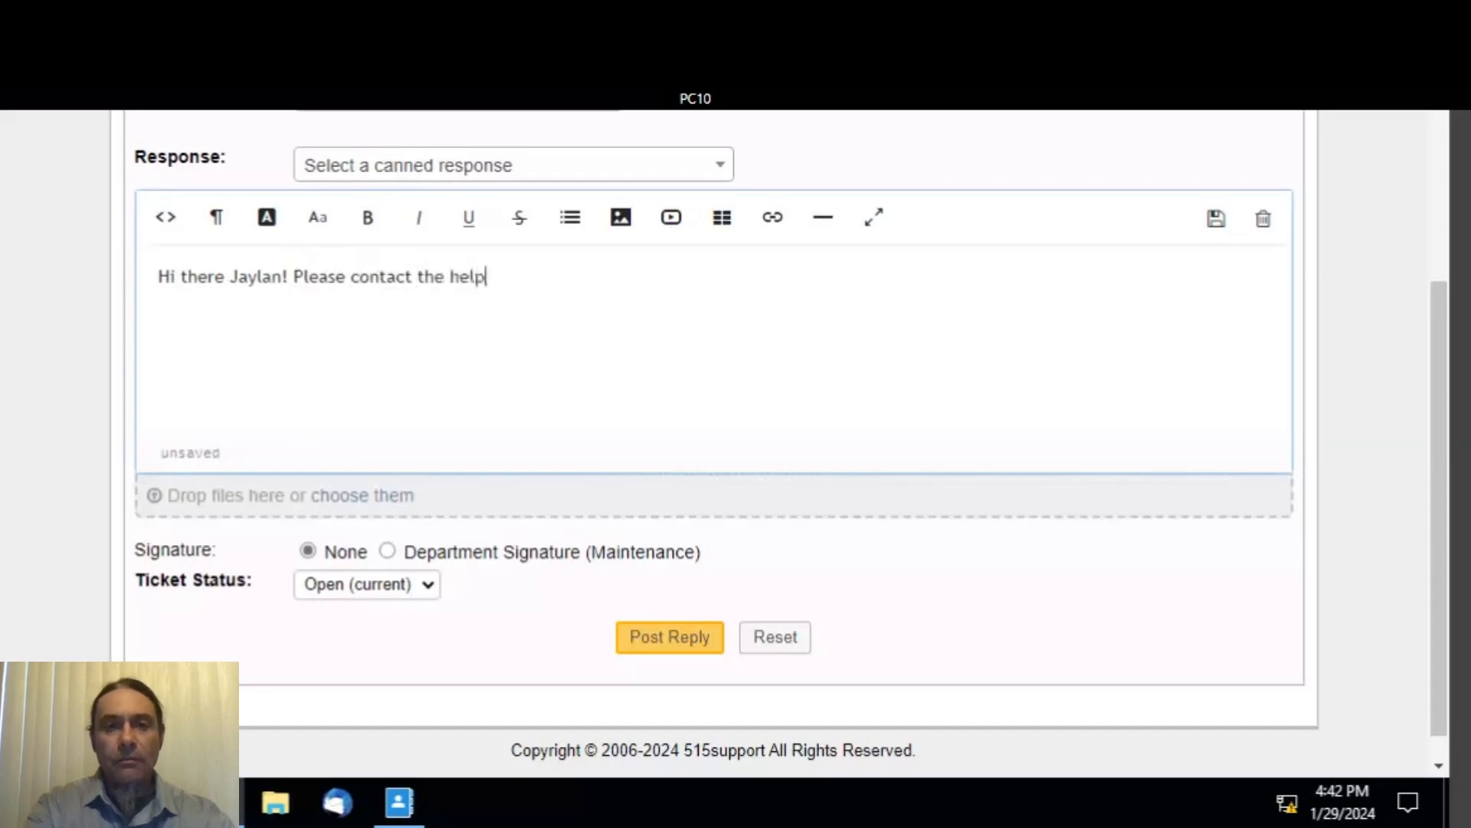
type(" des")
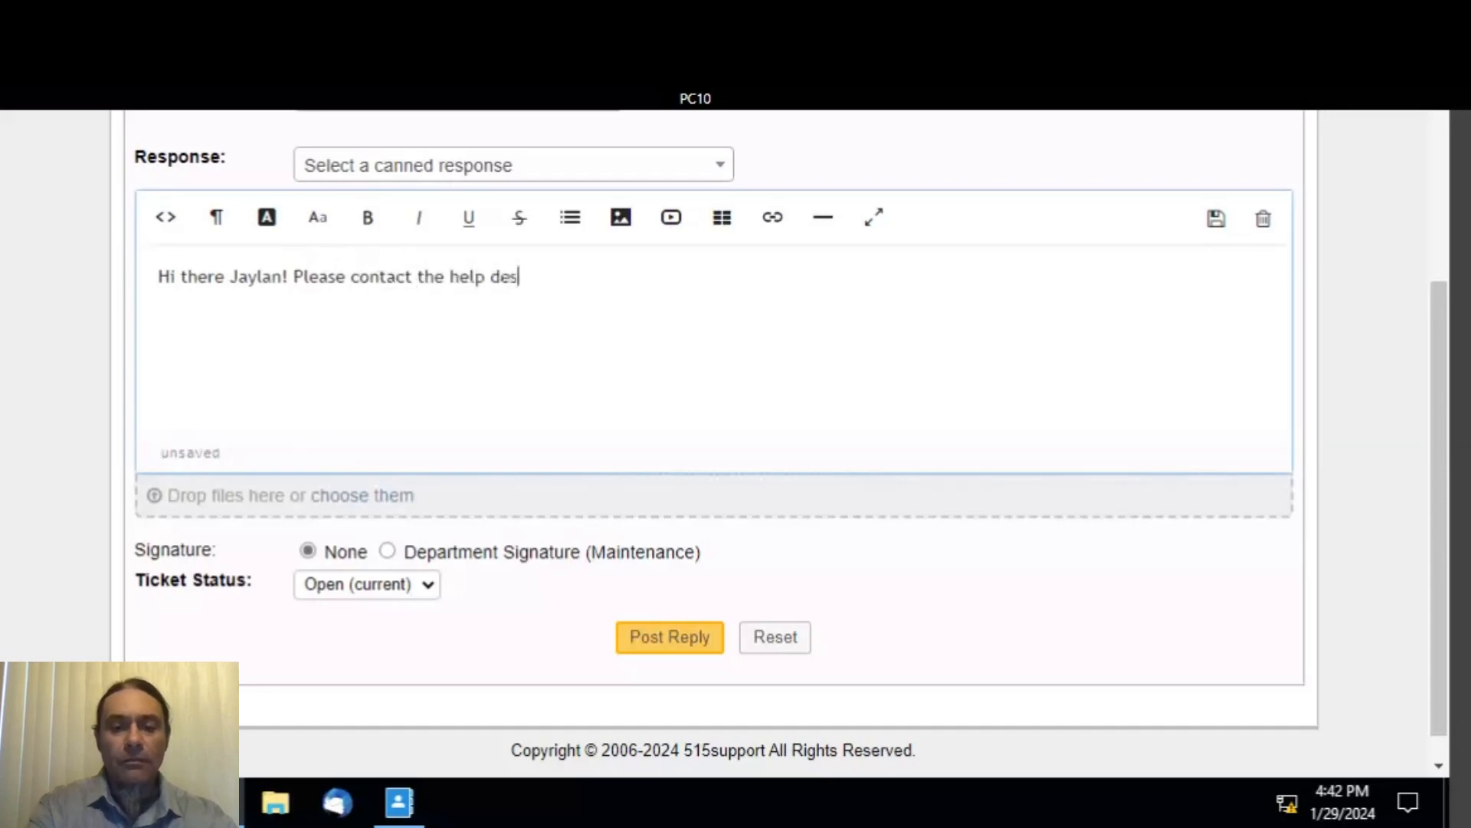
type("k a")
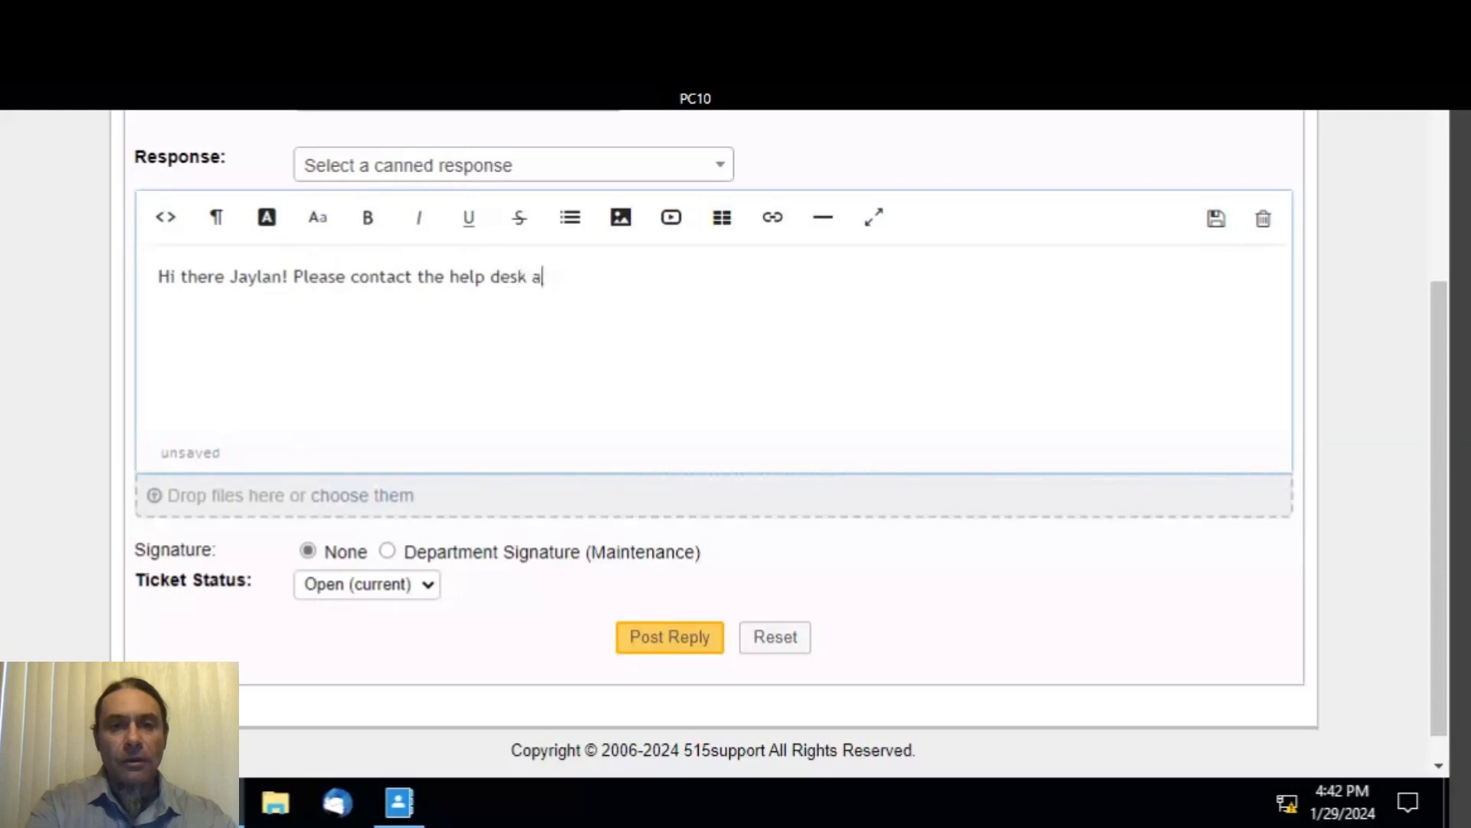
type("t x1111")
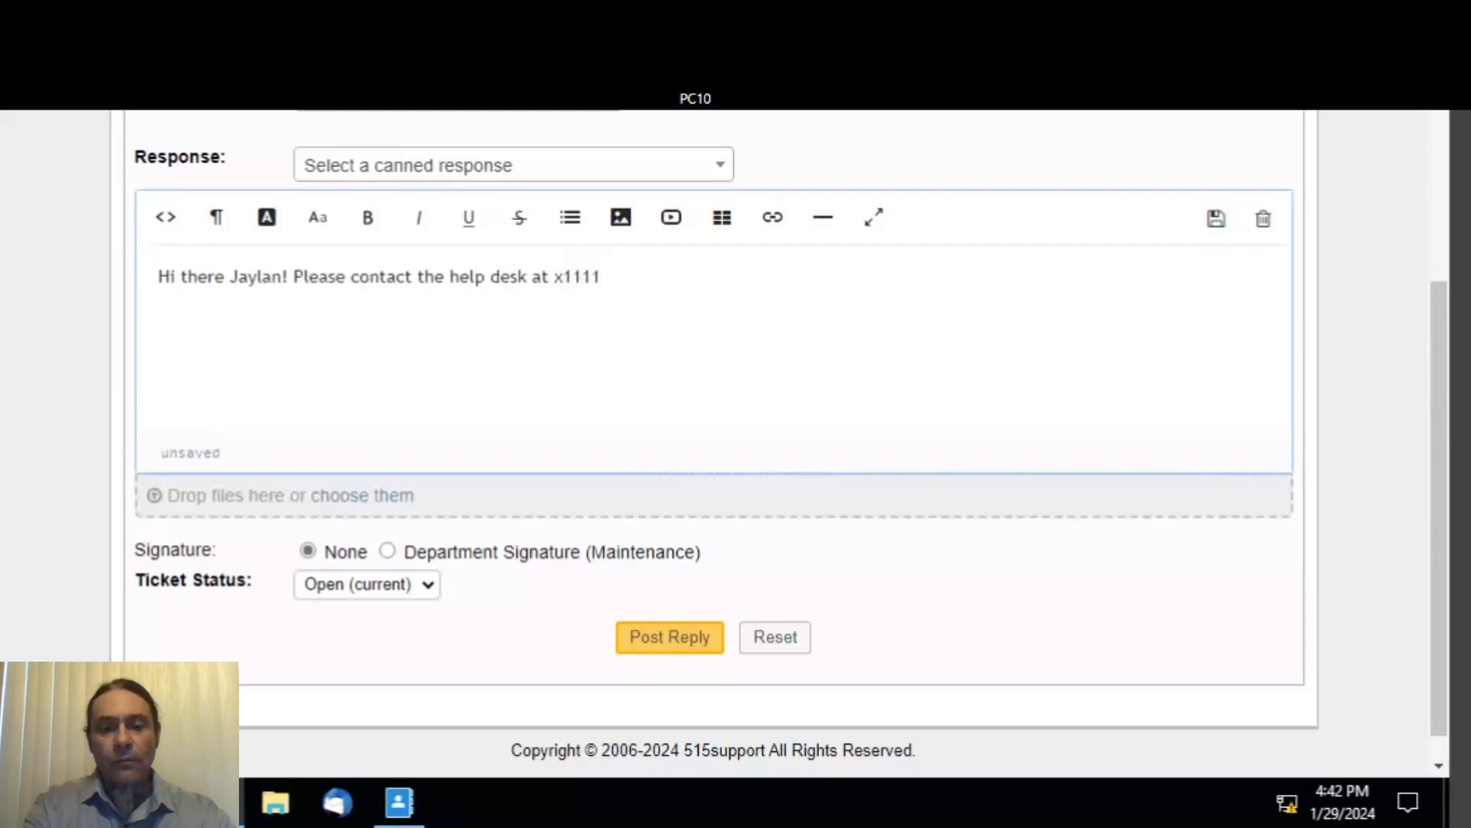
type("for the ")
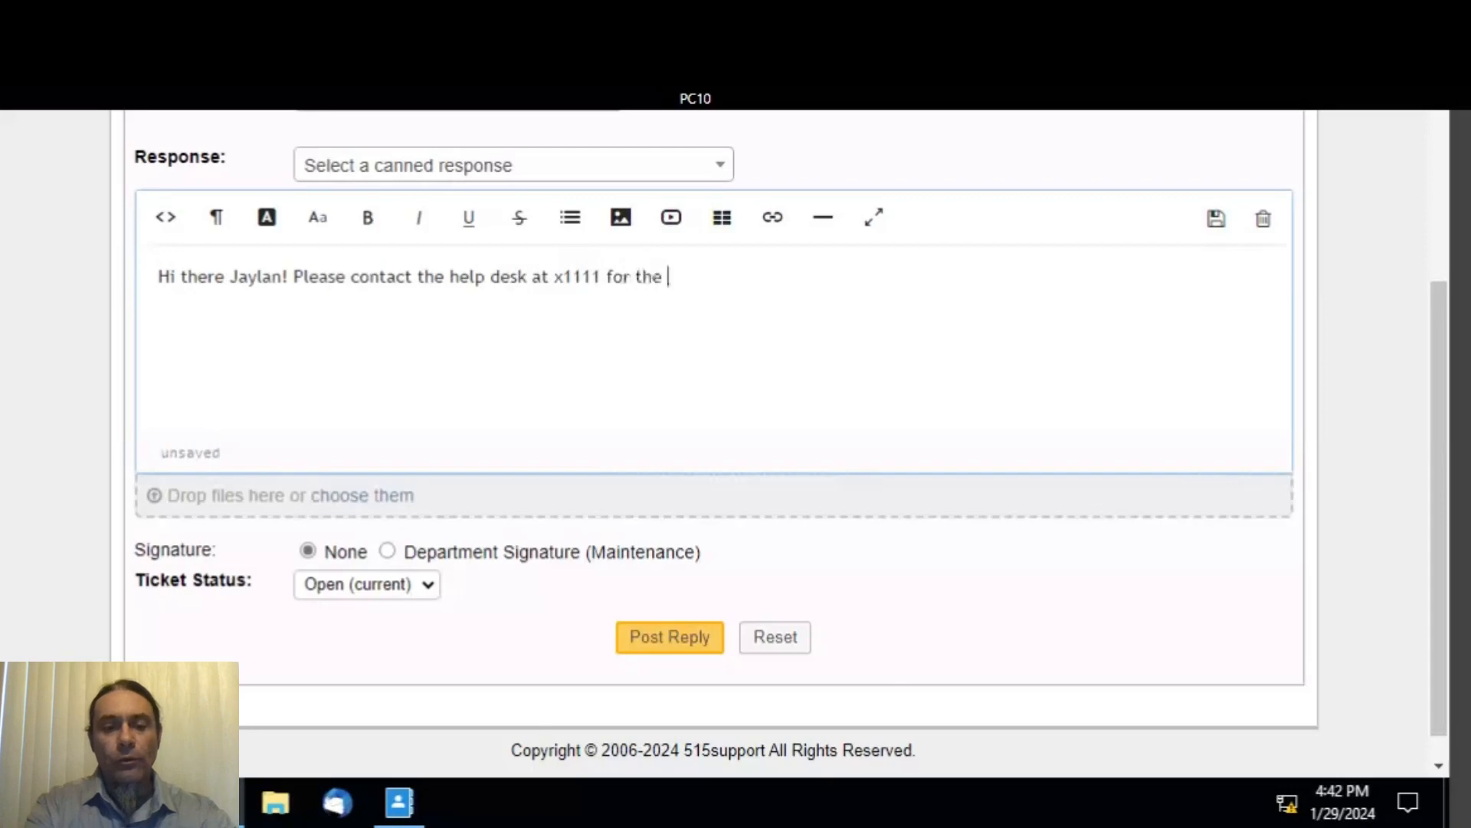
type("new pa")
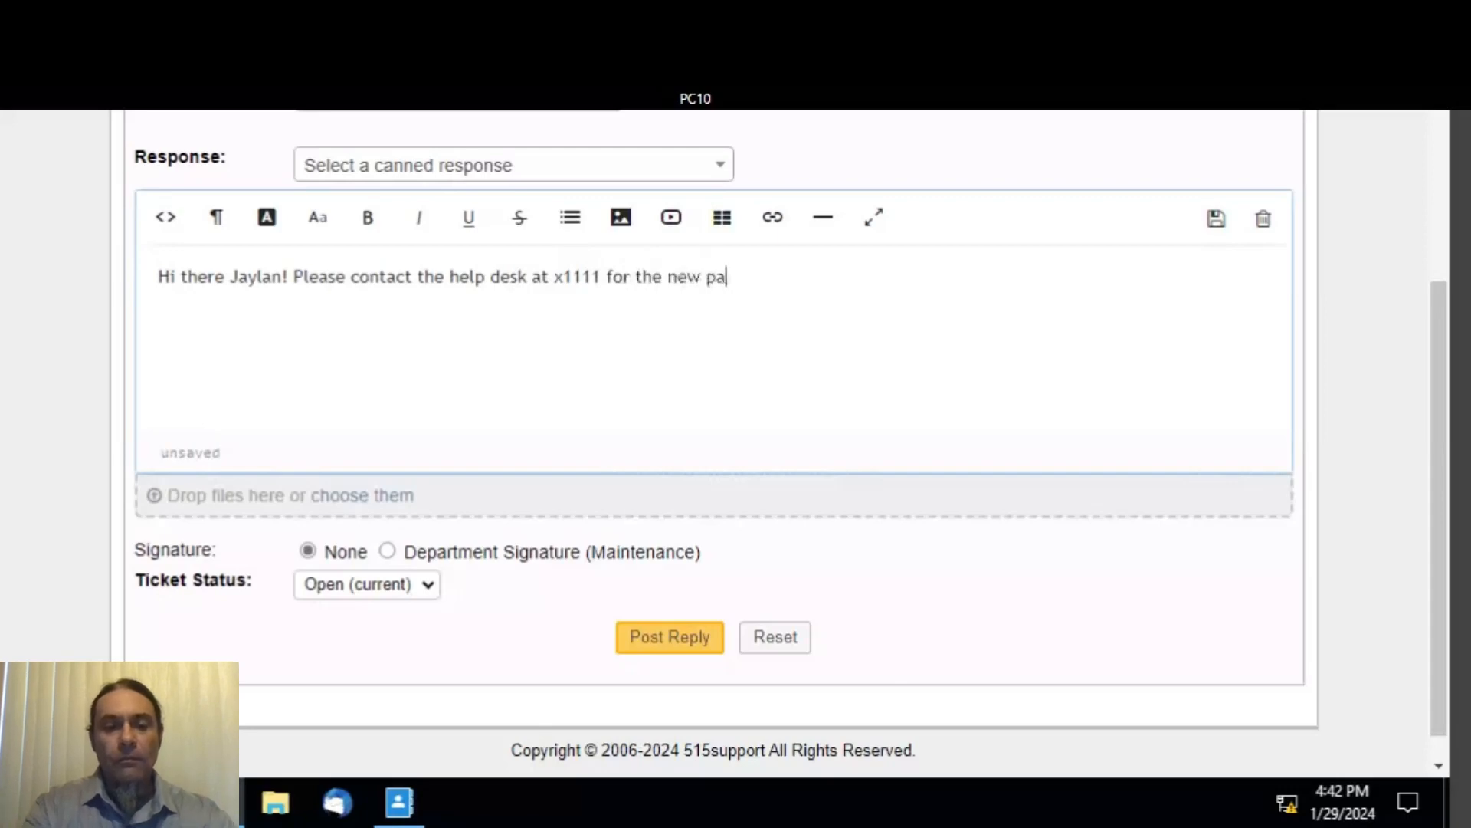
type("ssword")
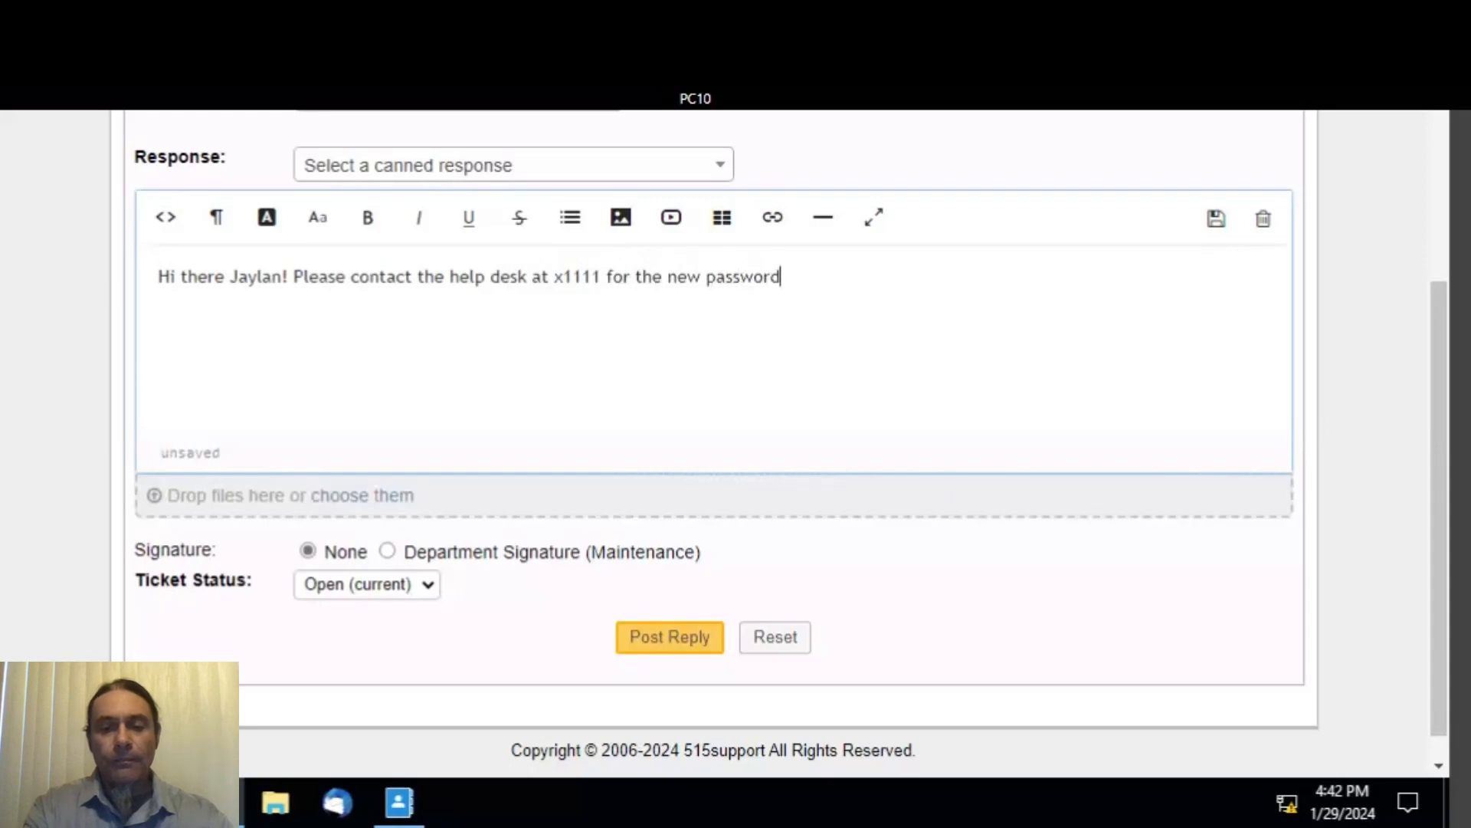
type(", tha")
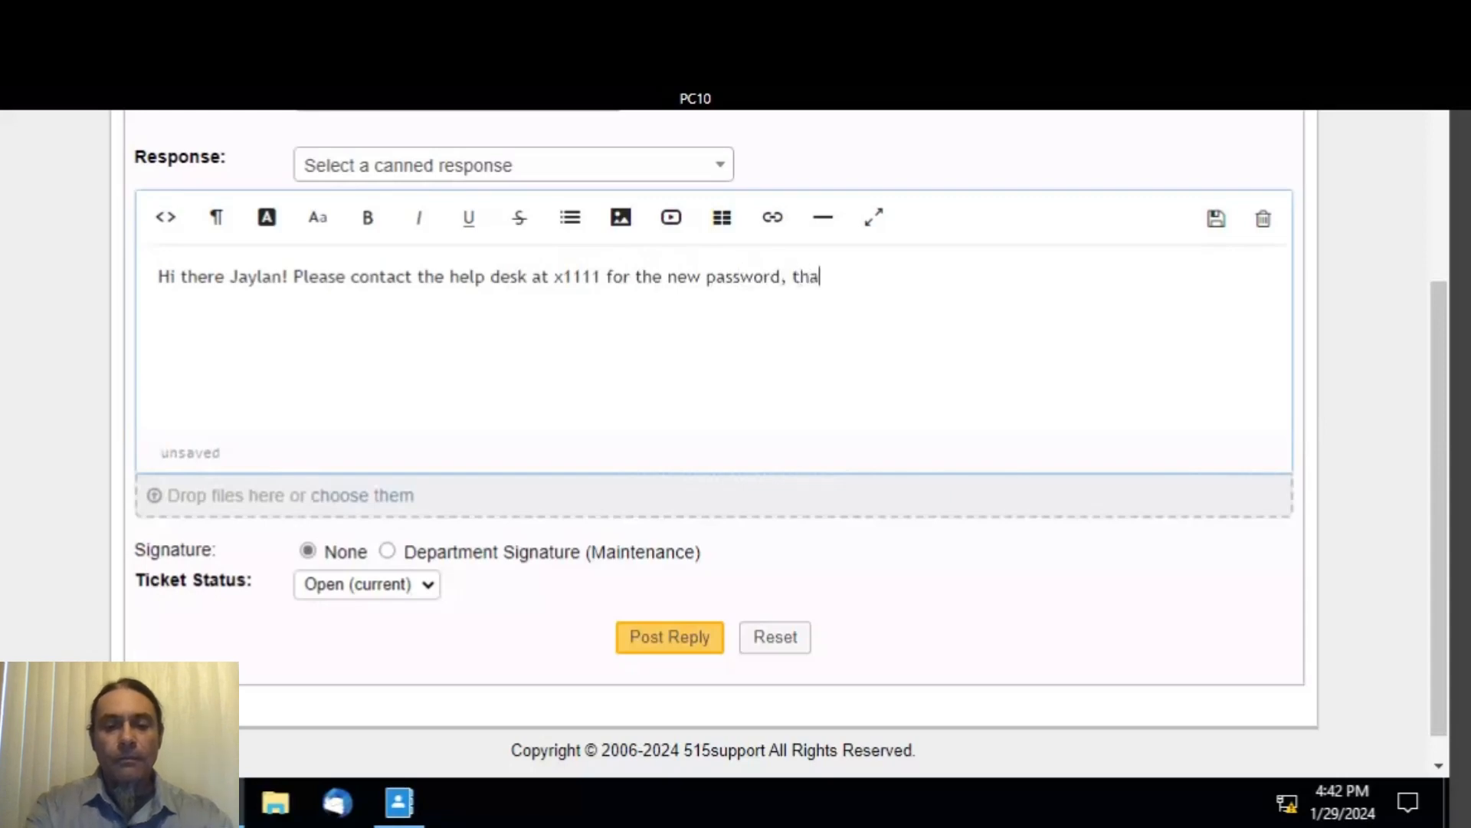
type("nk you.")
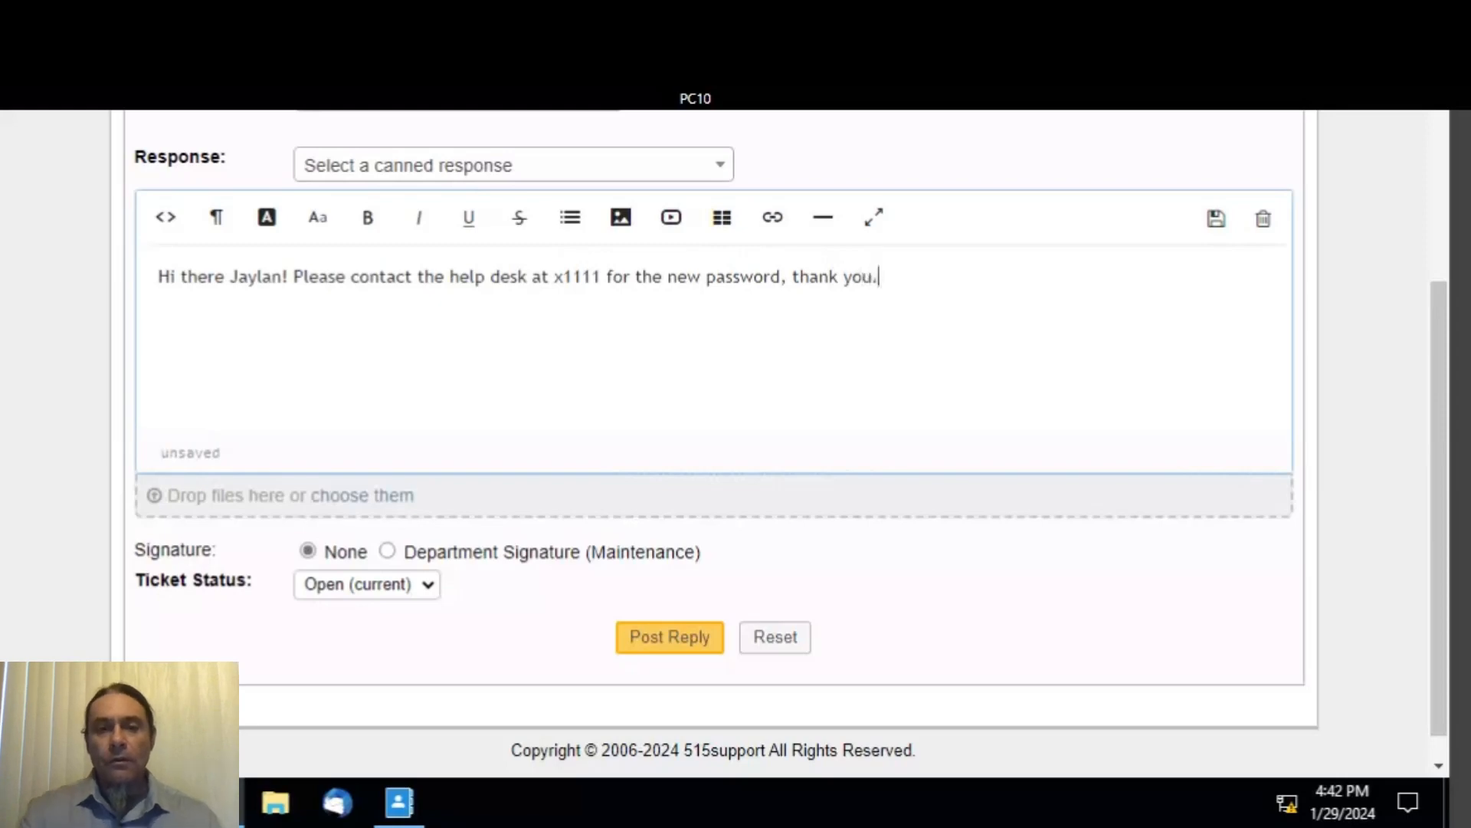
left_click(671, 644)
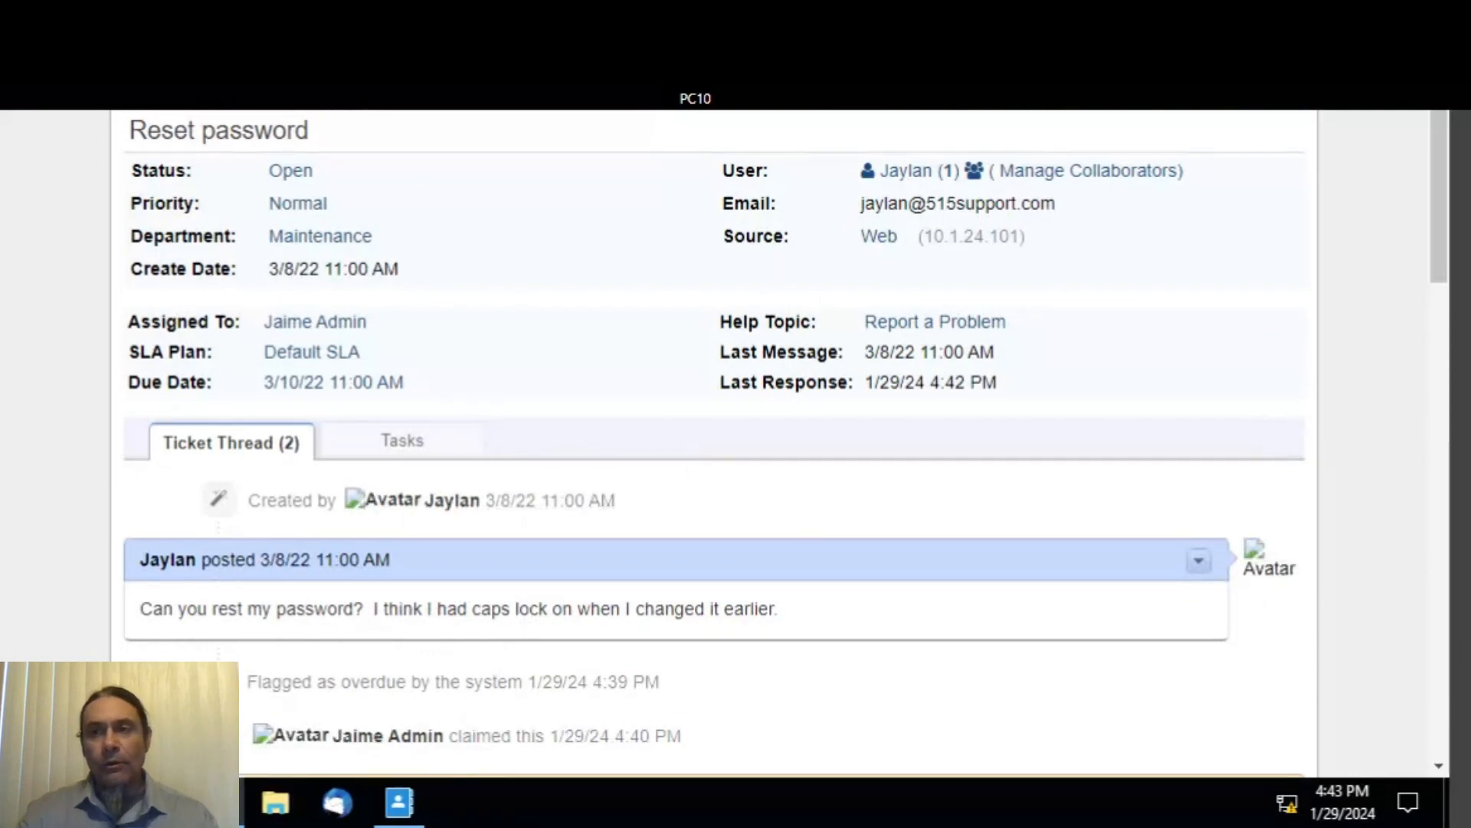
- Load the Open tickets queue from the Tickets menu
scroll(725, 467, "up", 5)
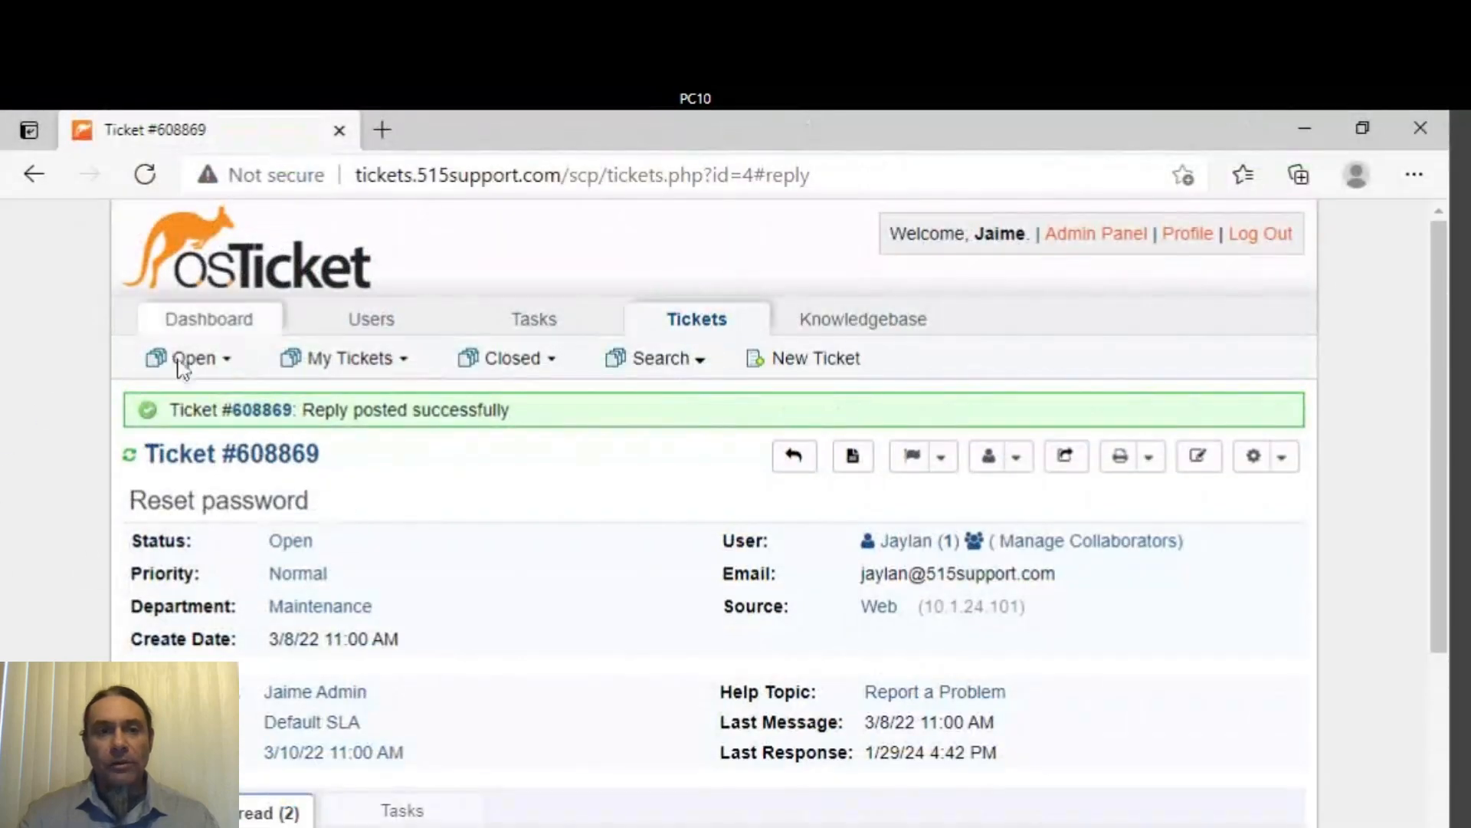
mouse_move(191, 372)
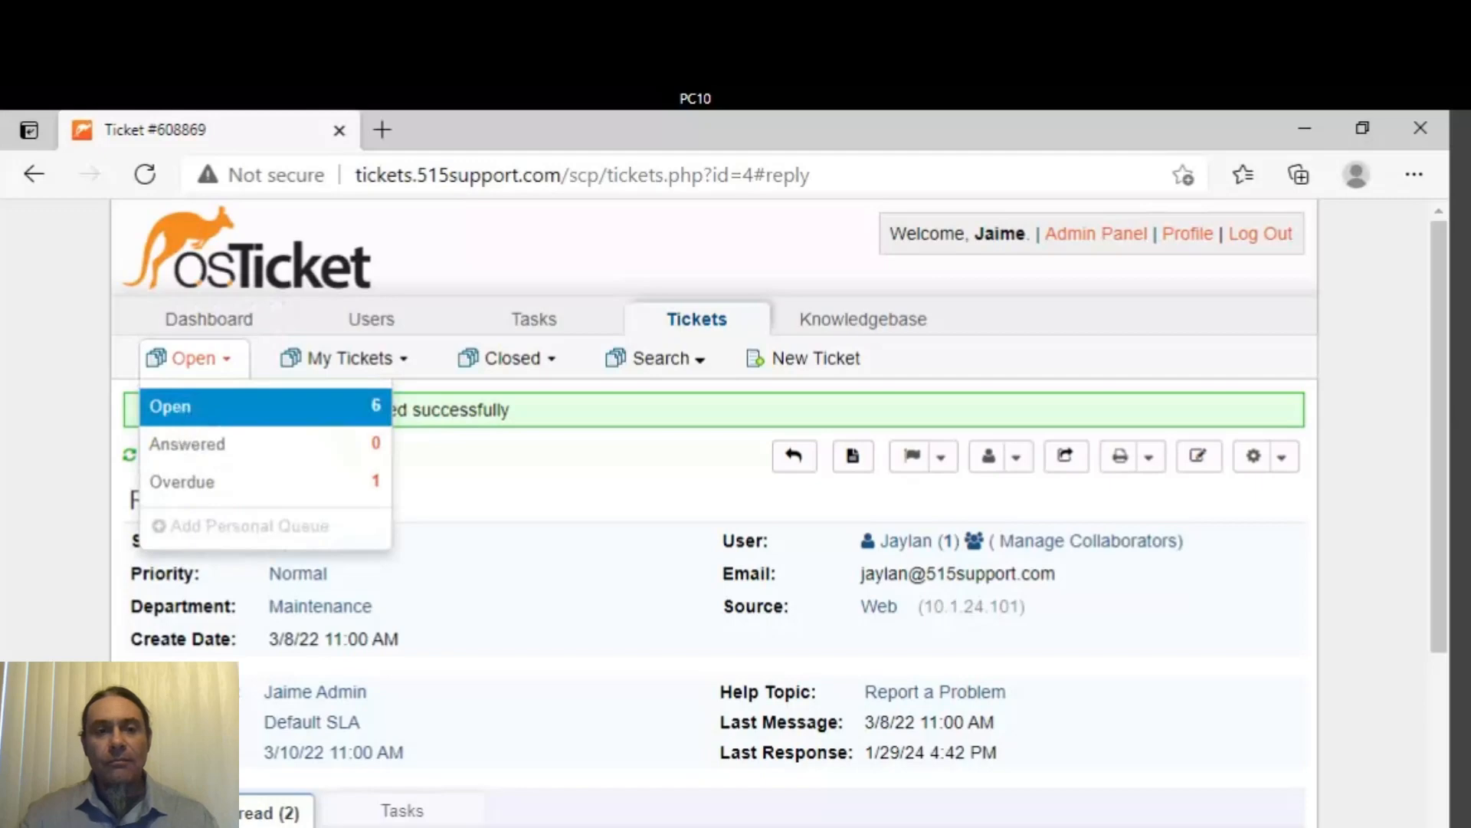
left_click(190, 418)
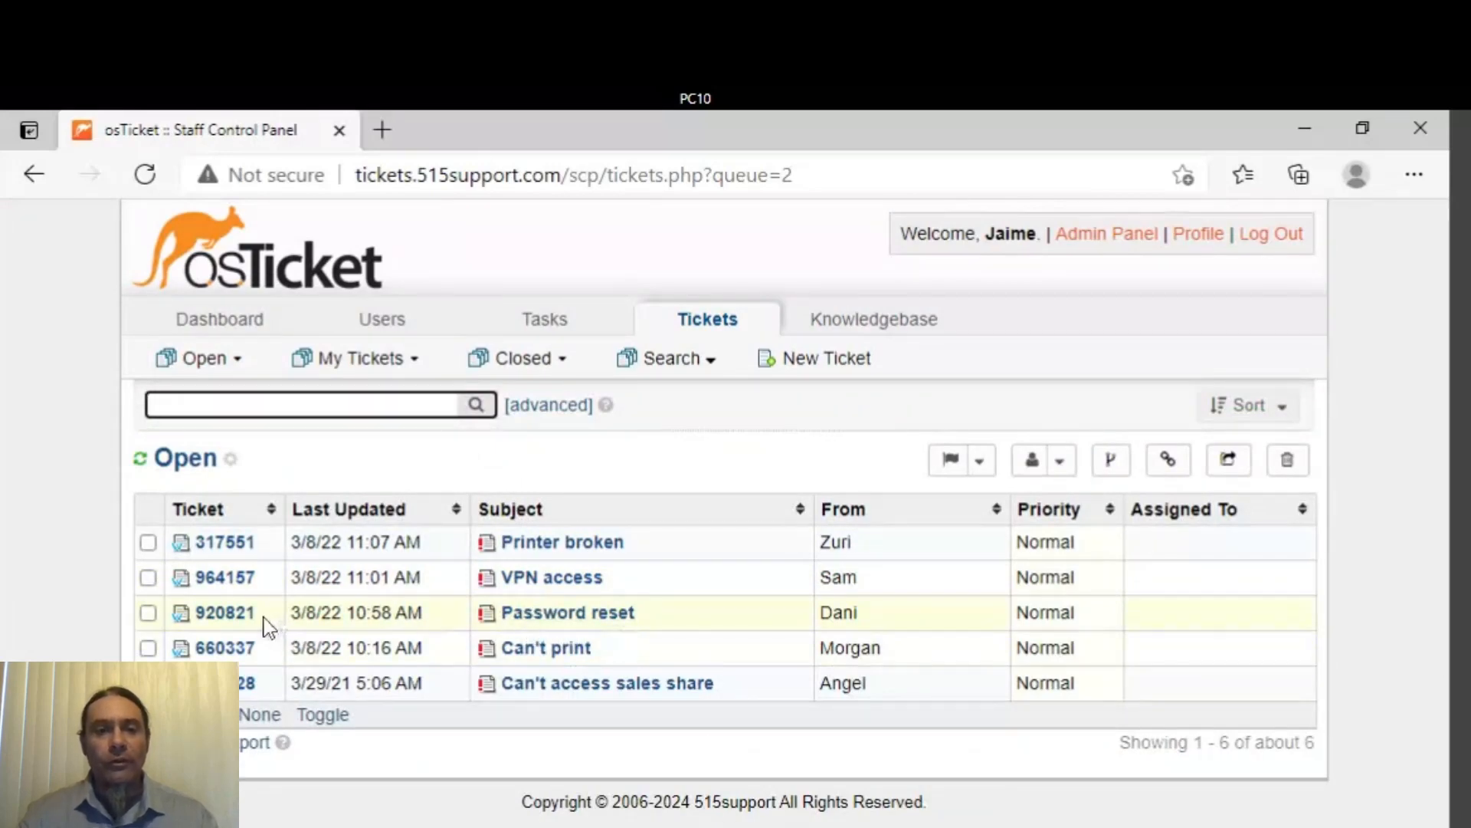
- Preview the overdue Password reset ticket #920821 and open its full page
mouse_move(240, 622)
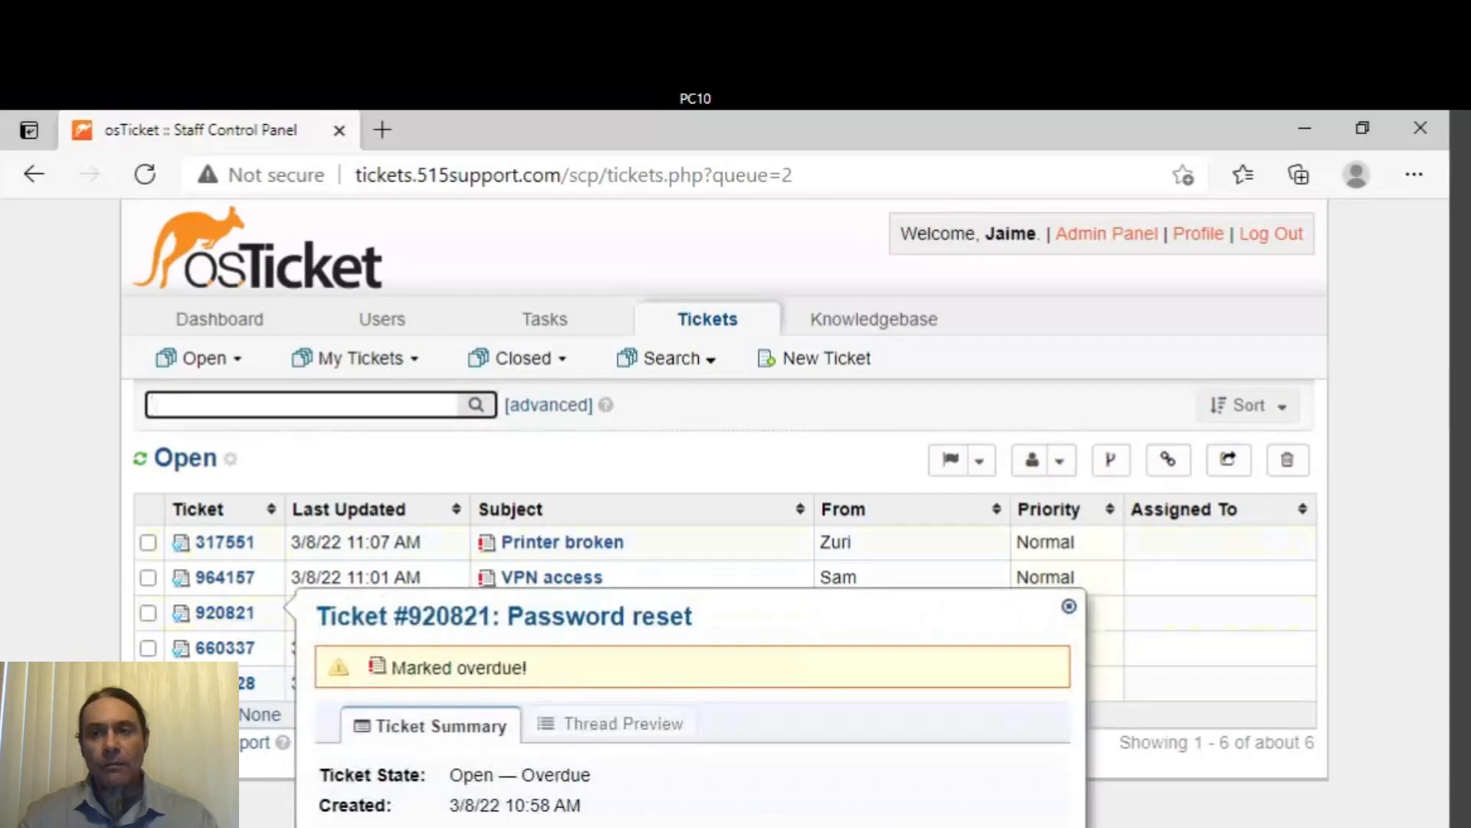
scroll(724, 468, "down", 4)
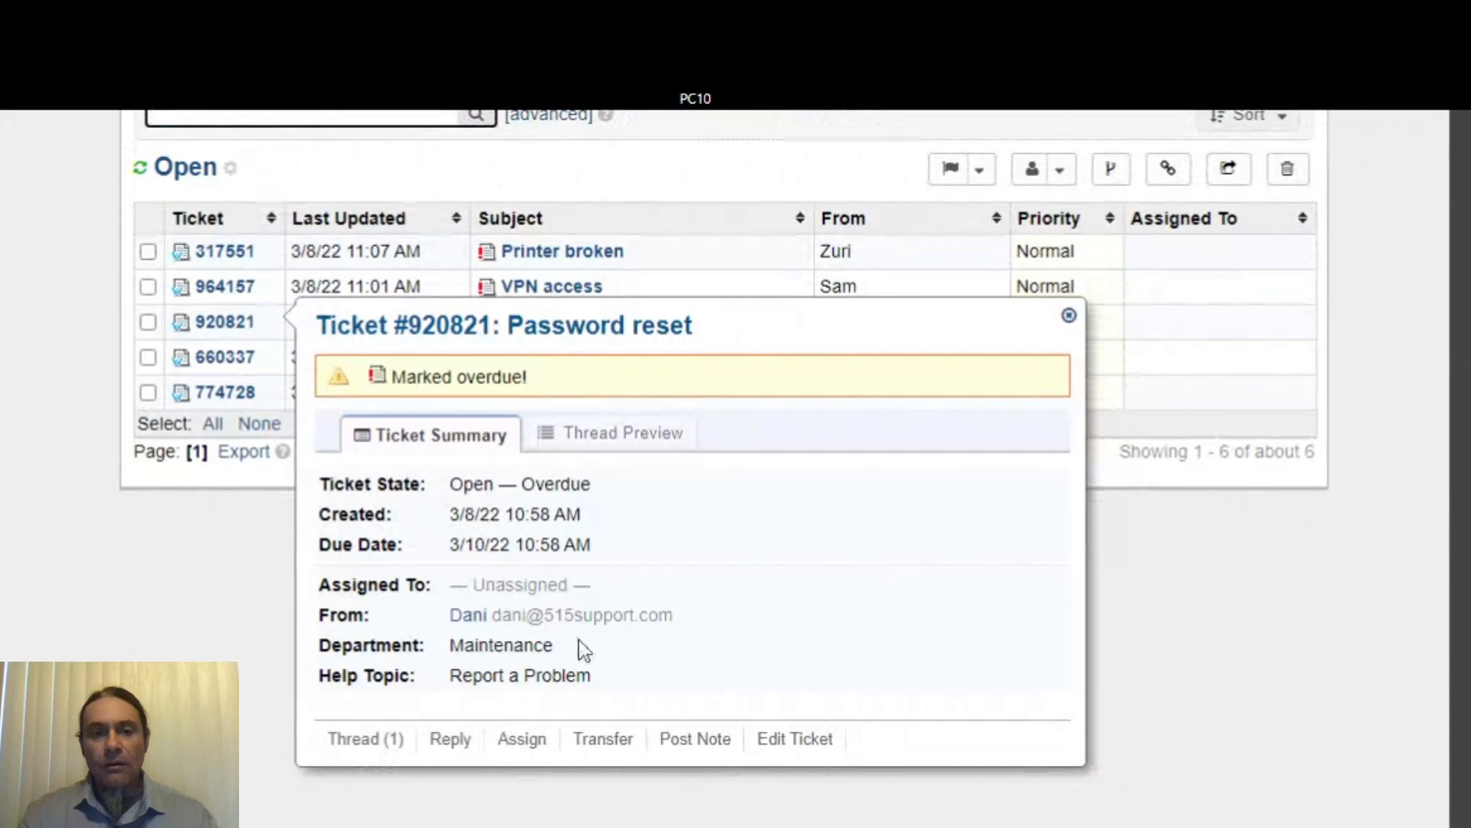
left_click(520, 740)
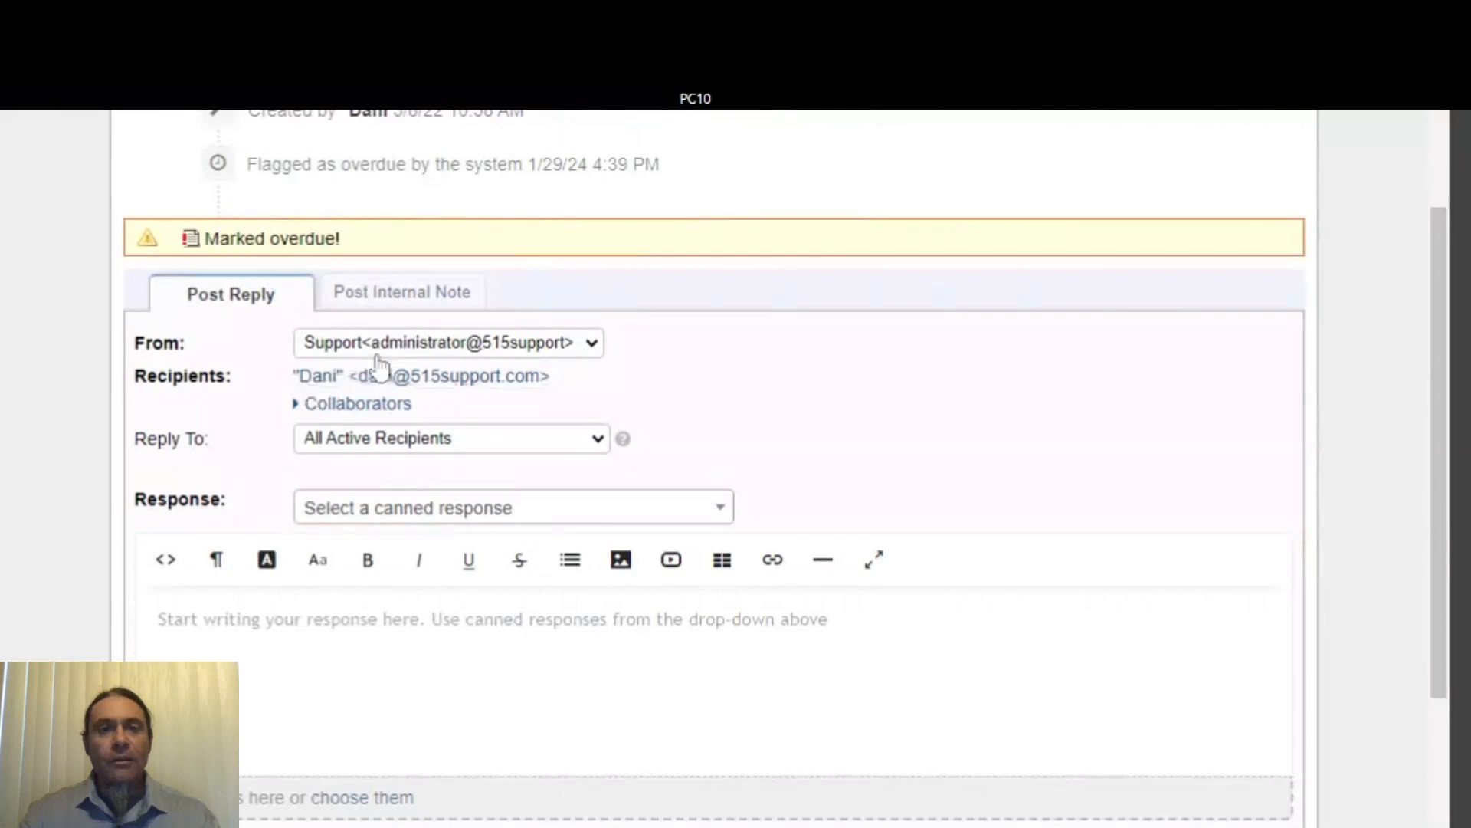
scroll(368, 383, "up", 7)
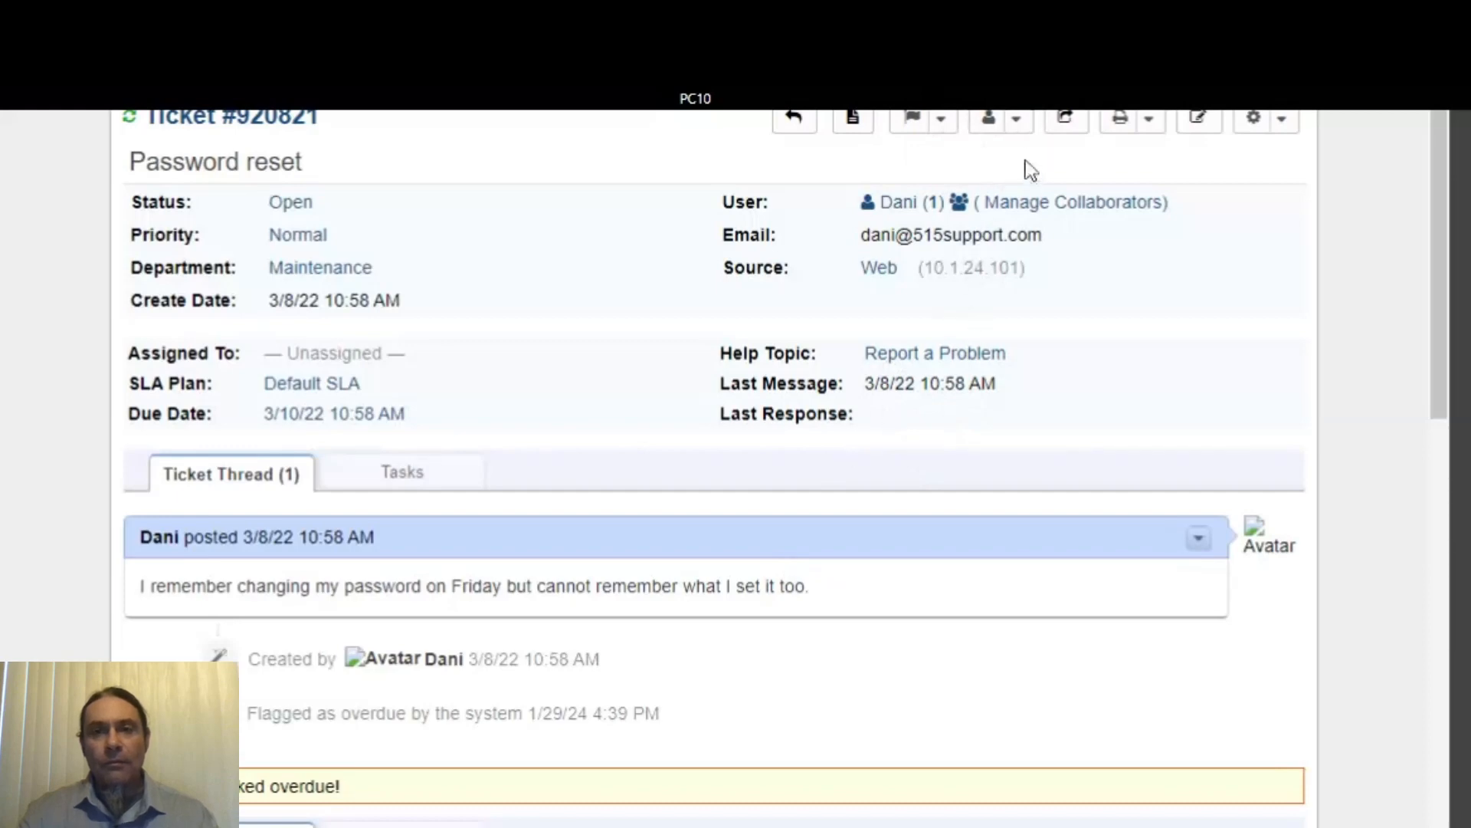
- Claim the overdue Password reset ticket for yourself from the Assign menu, confirming with Yes, Claim
left_click(1020, 123)
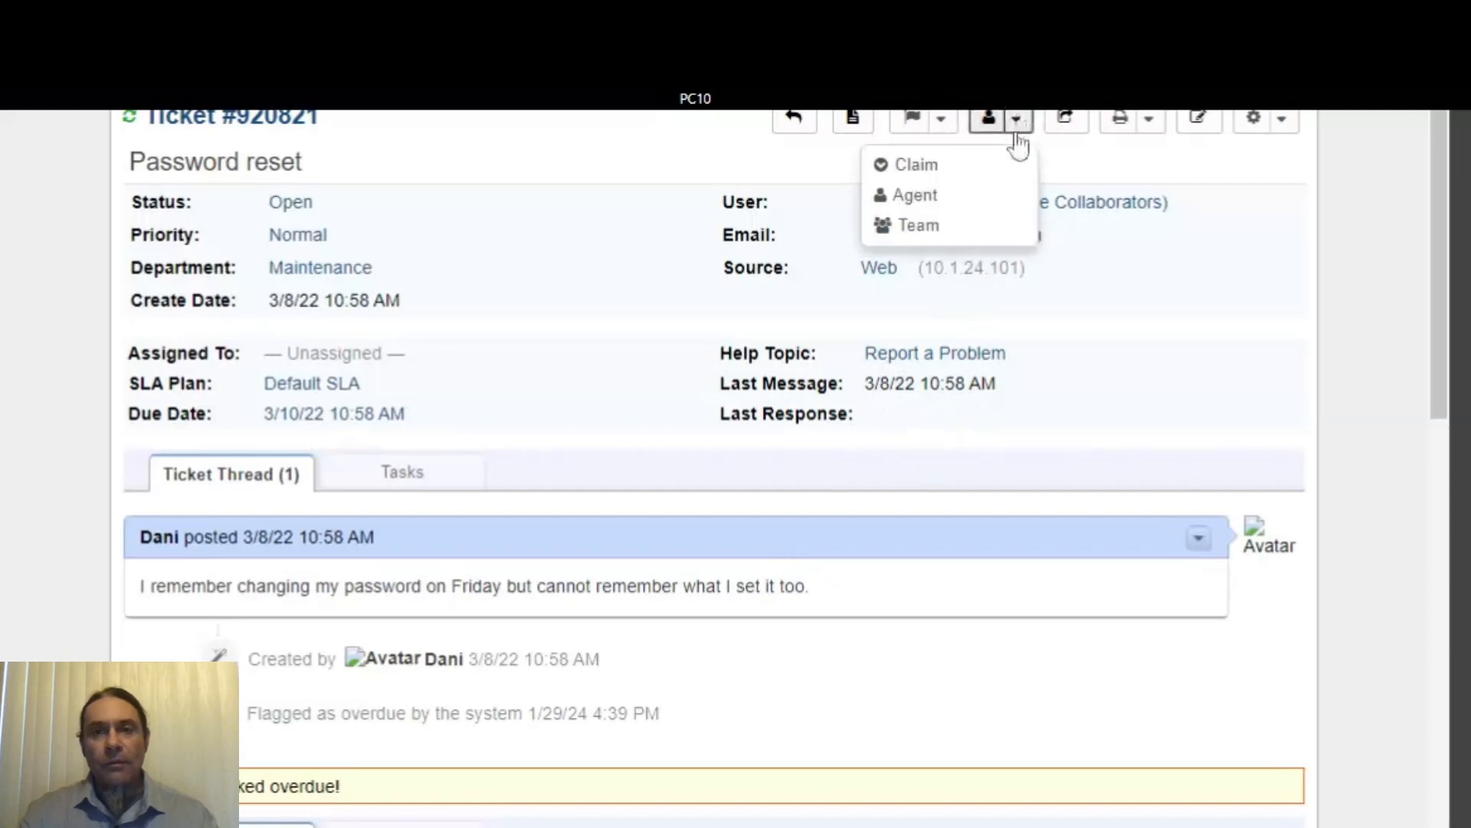
left_click(922, 163)
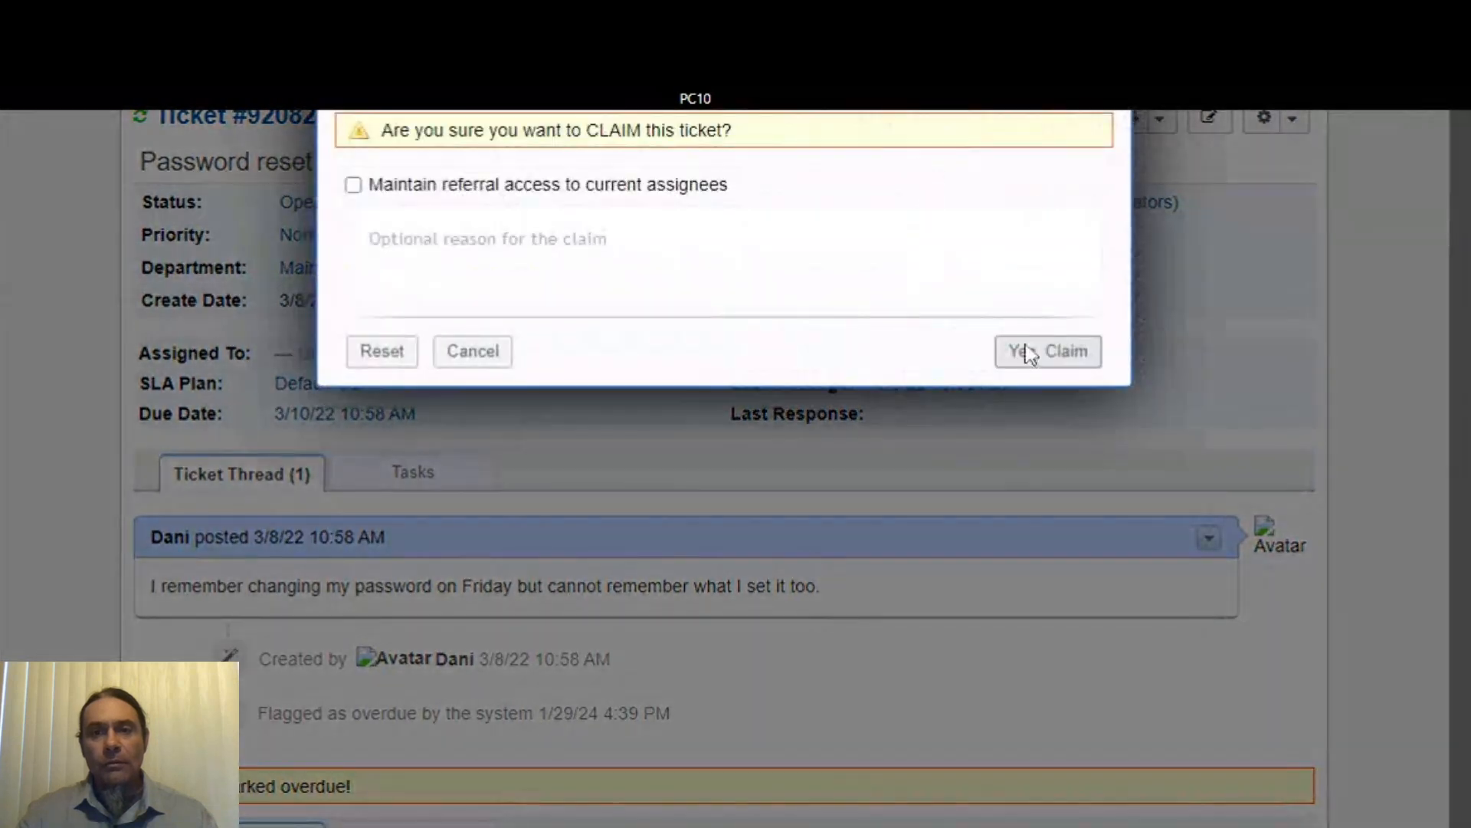
left_click(1046, 351)
scroll(1012, 360, "down", 5)
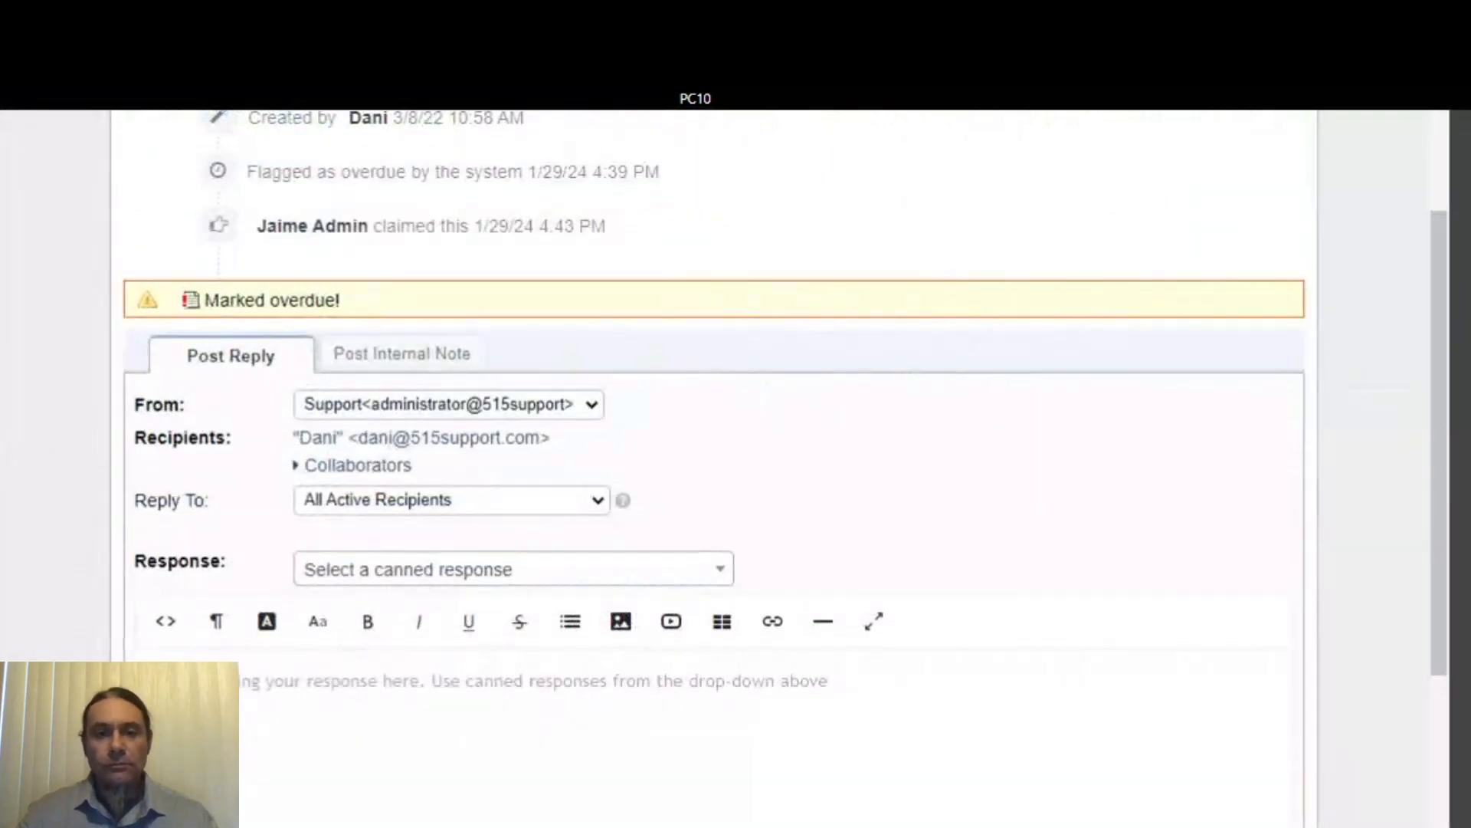
scroll(721, 460, "down", 4)
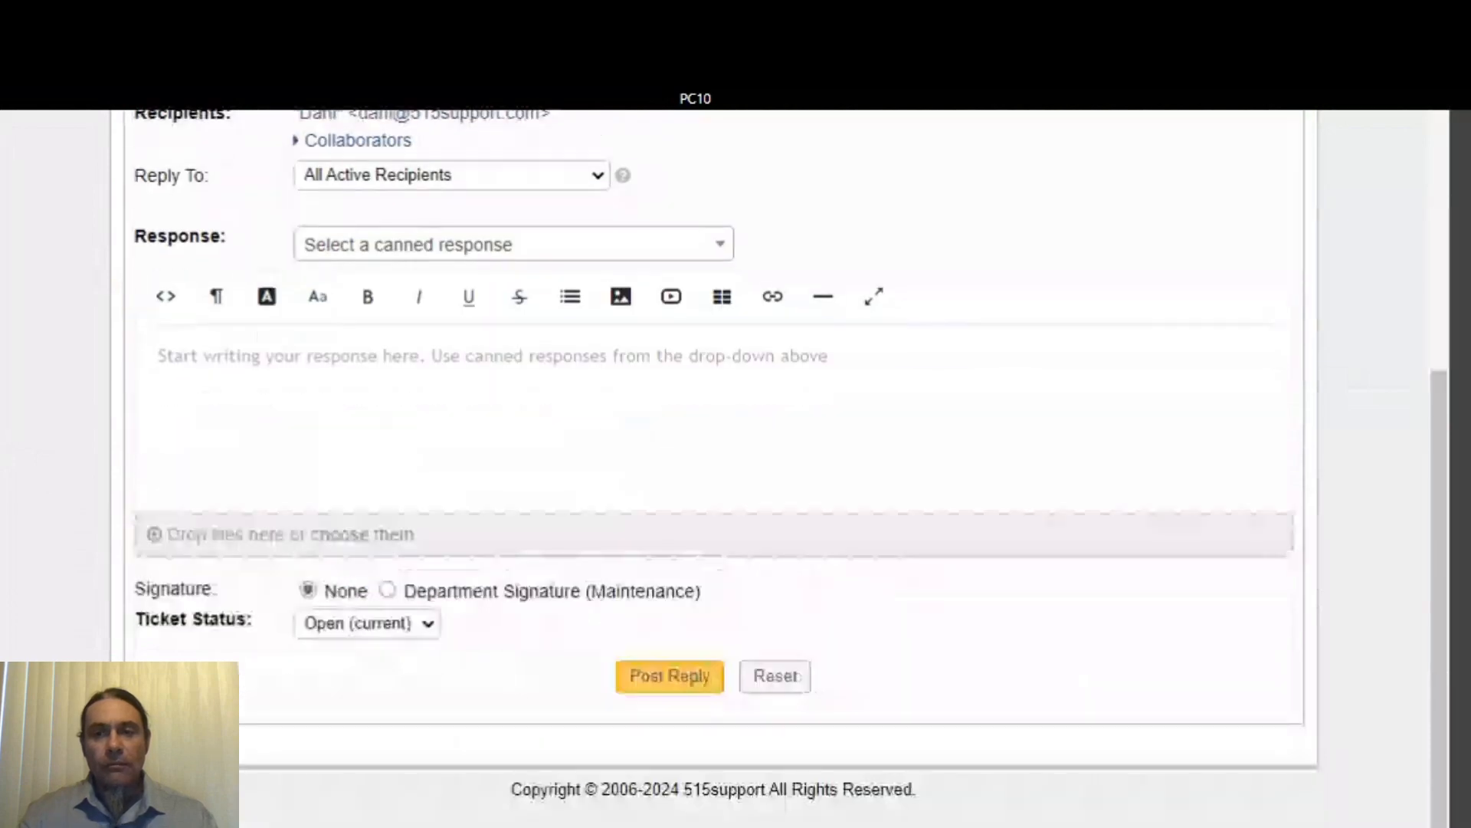
scroll(721, 460, "up", 4)
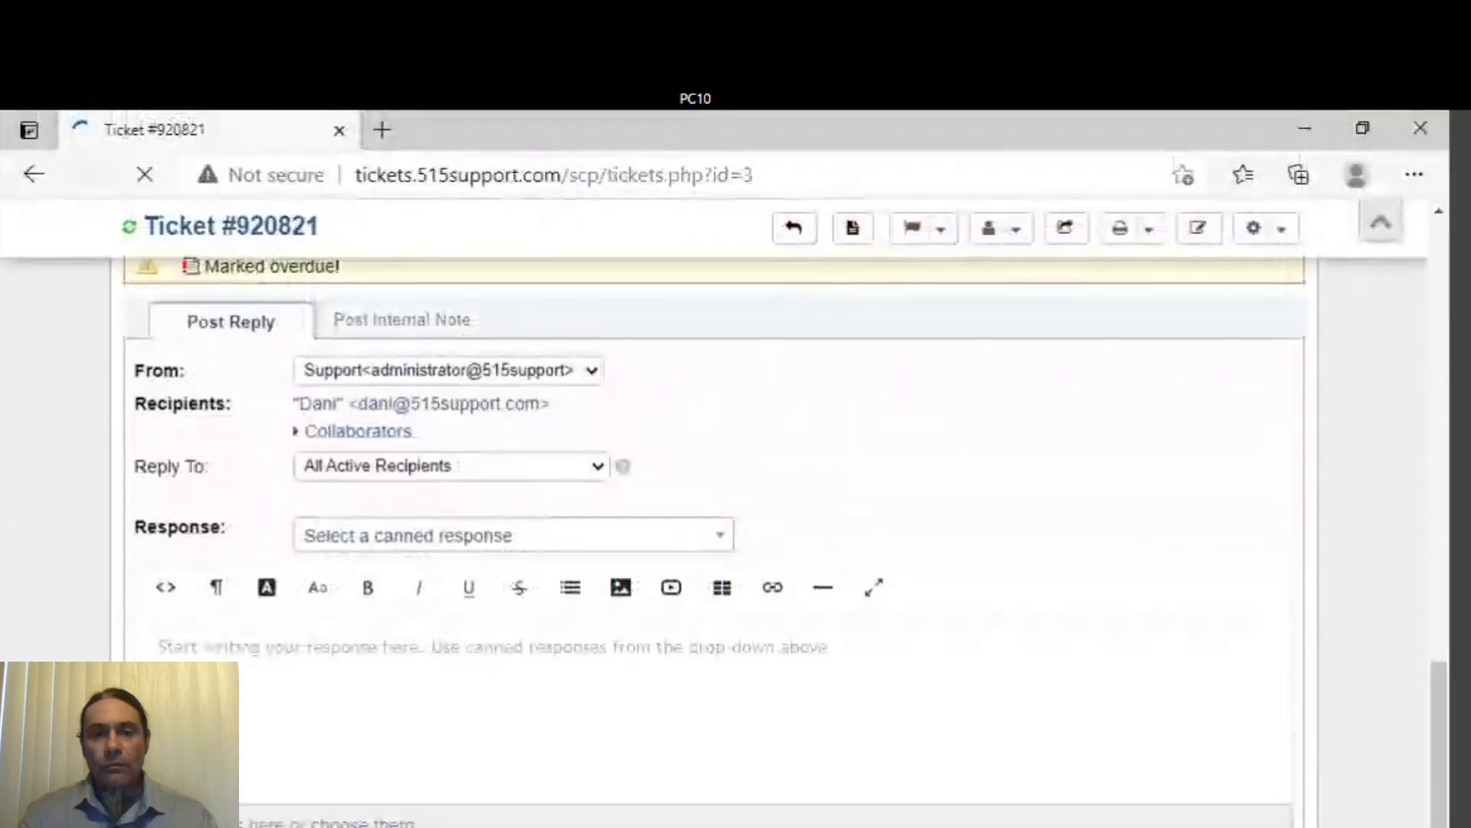
scroll(720, 459, "down", 5)
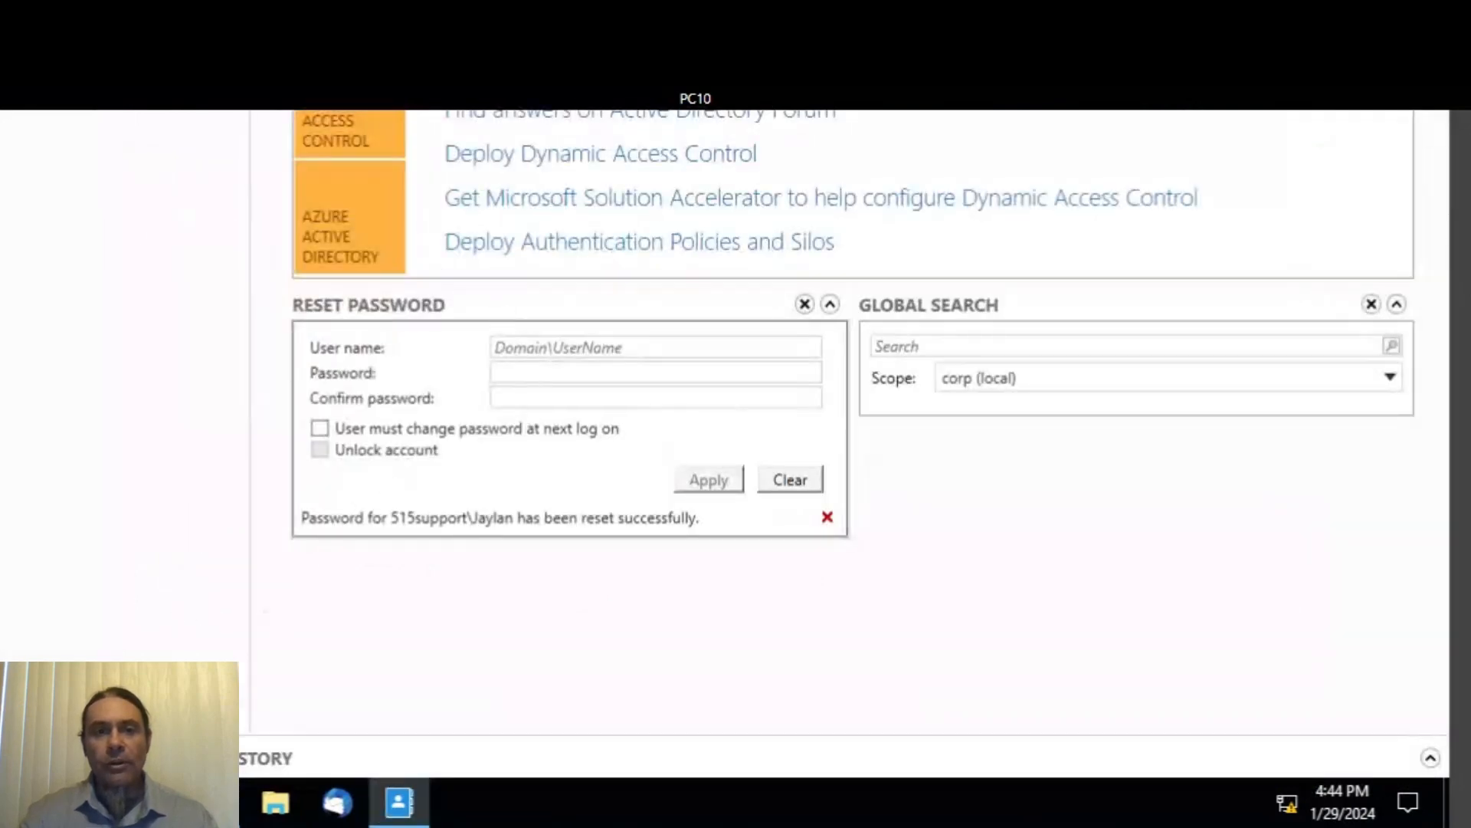
- Enter the requester's domain account, a new password and its confirmation in the Reset Password tile
left_click(560, 348)
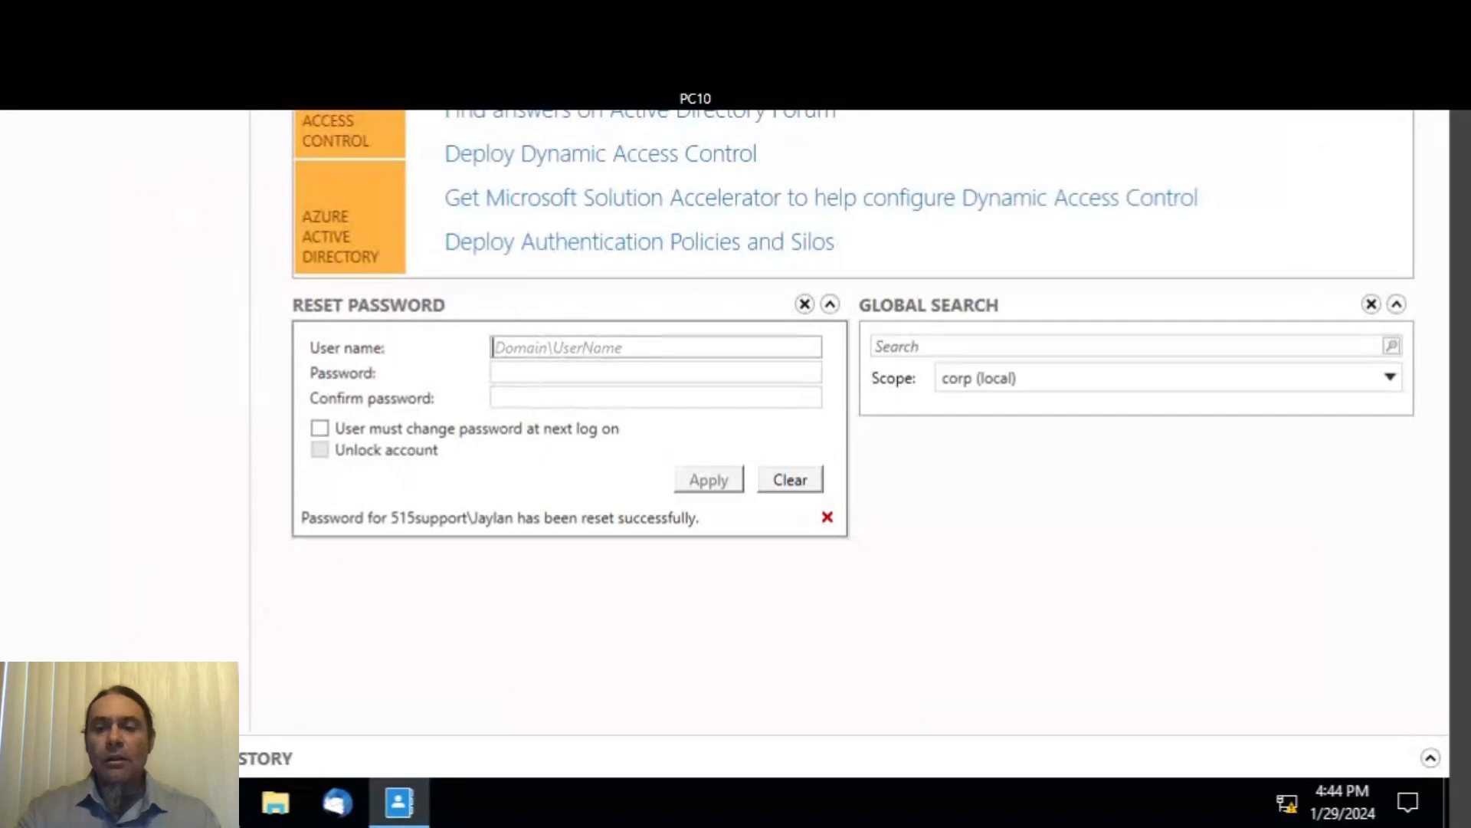
type("515")
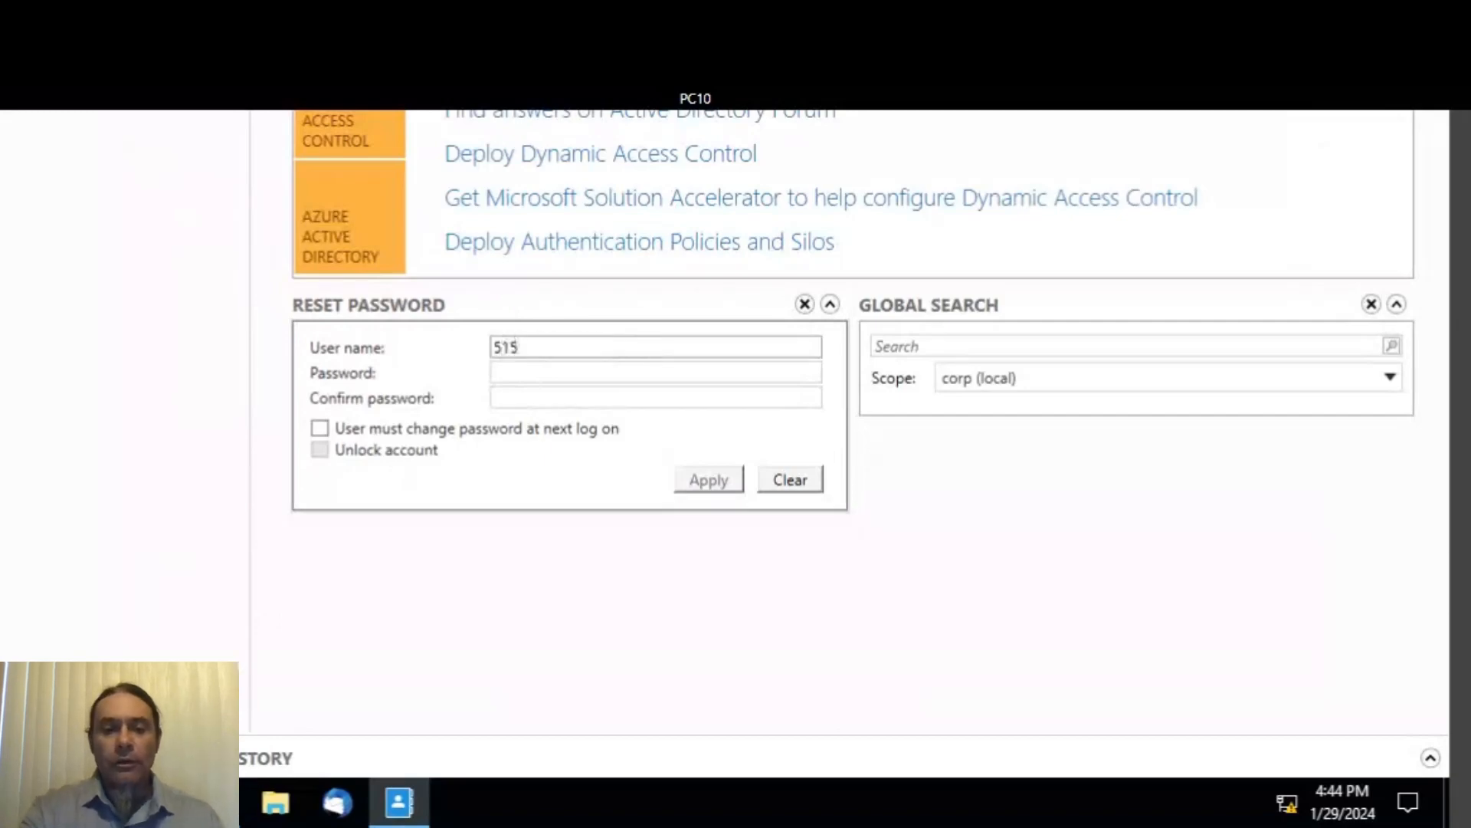
type("suppo")
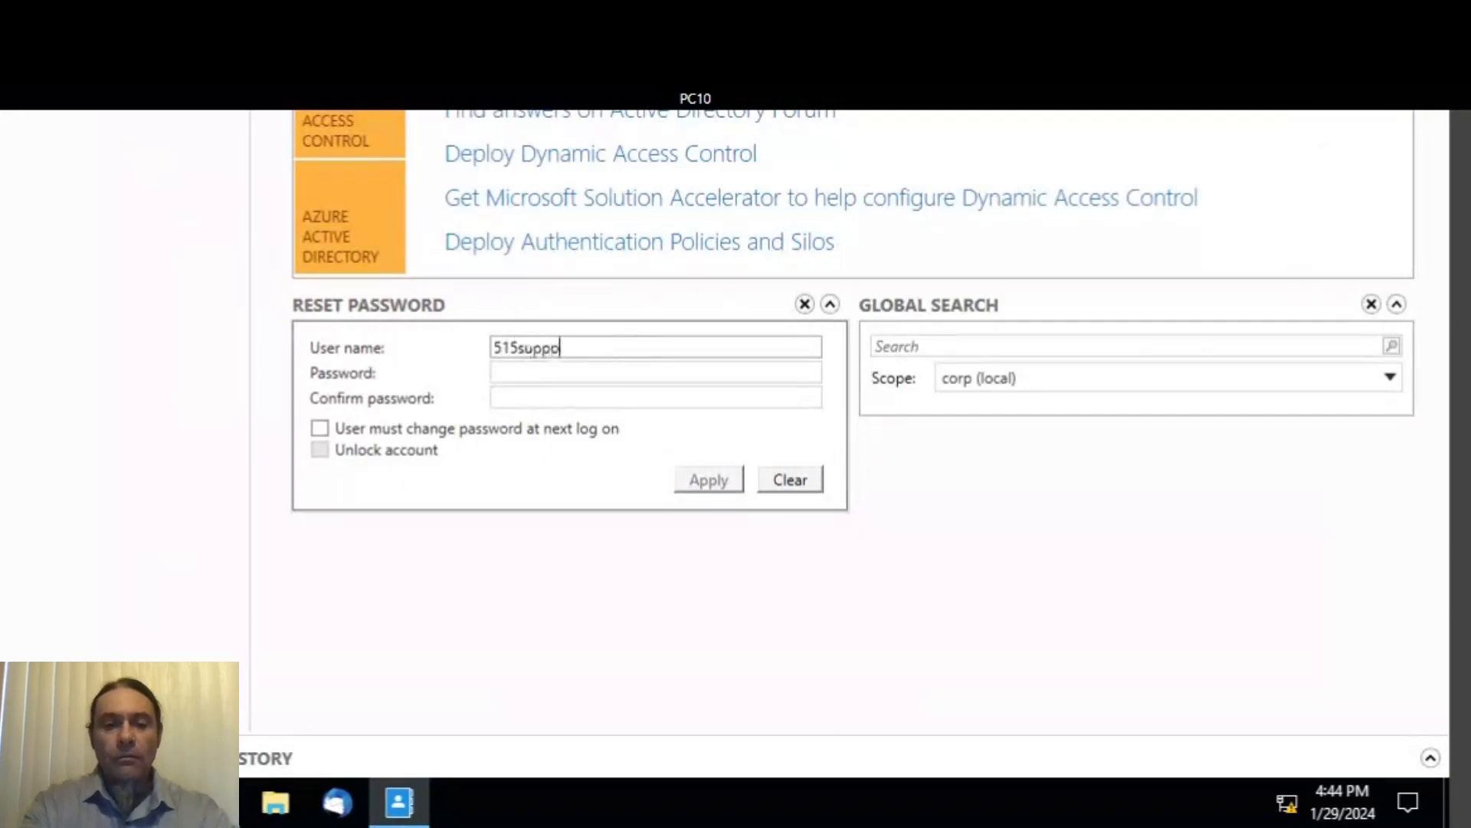
type("rt\\")
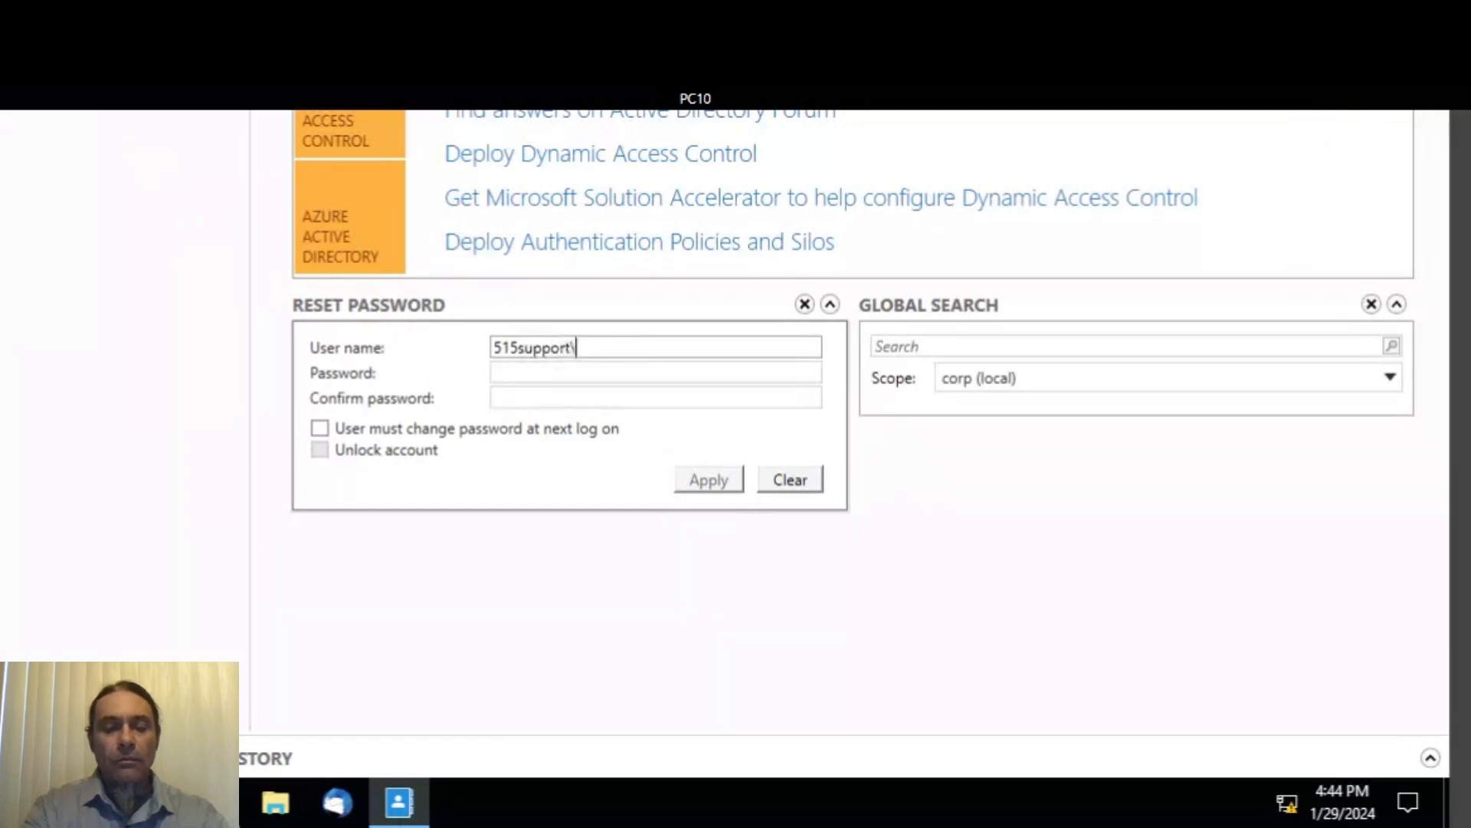
type("Dani")
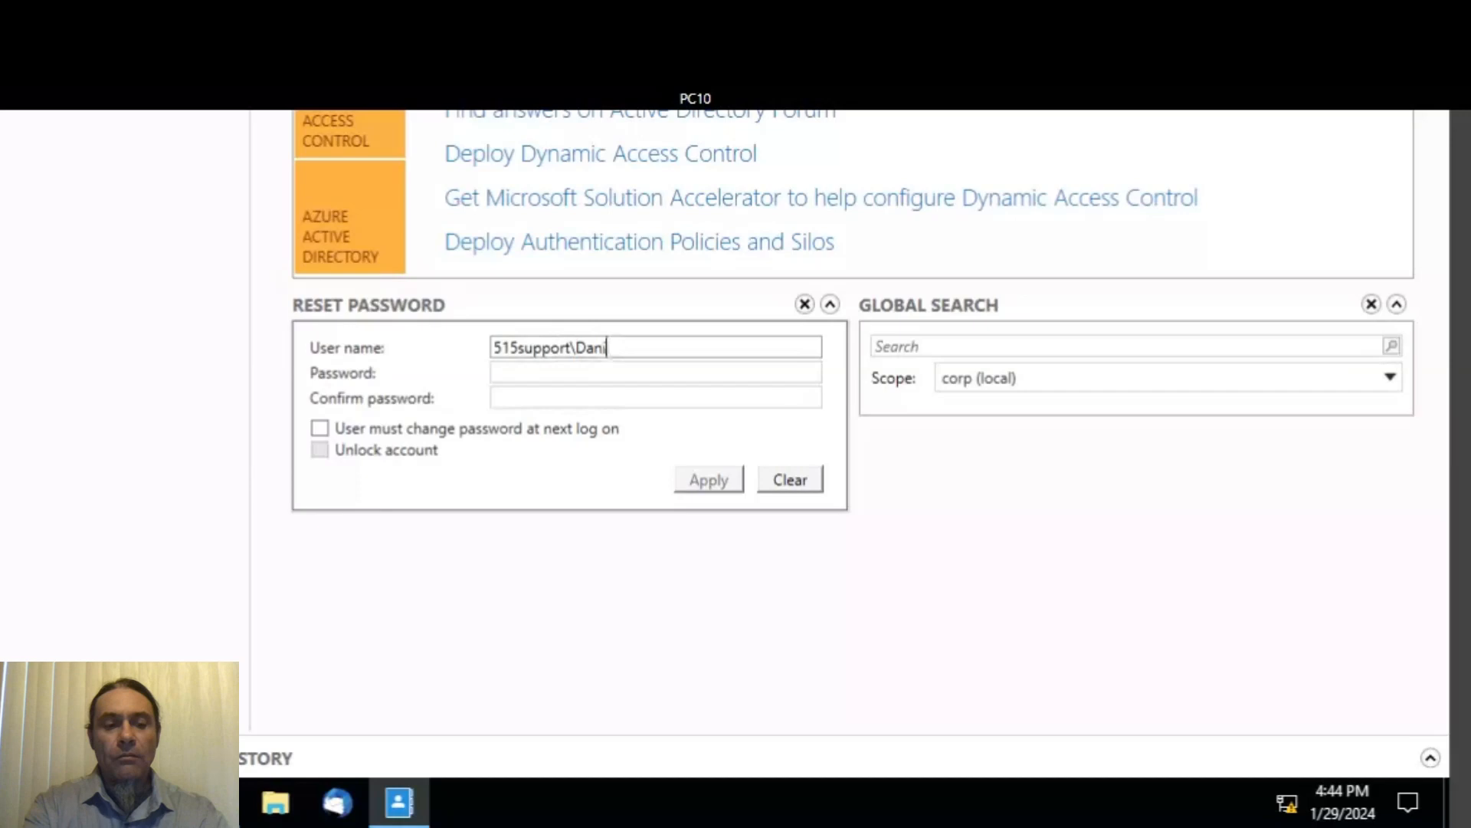
key("Tab")
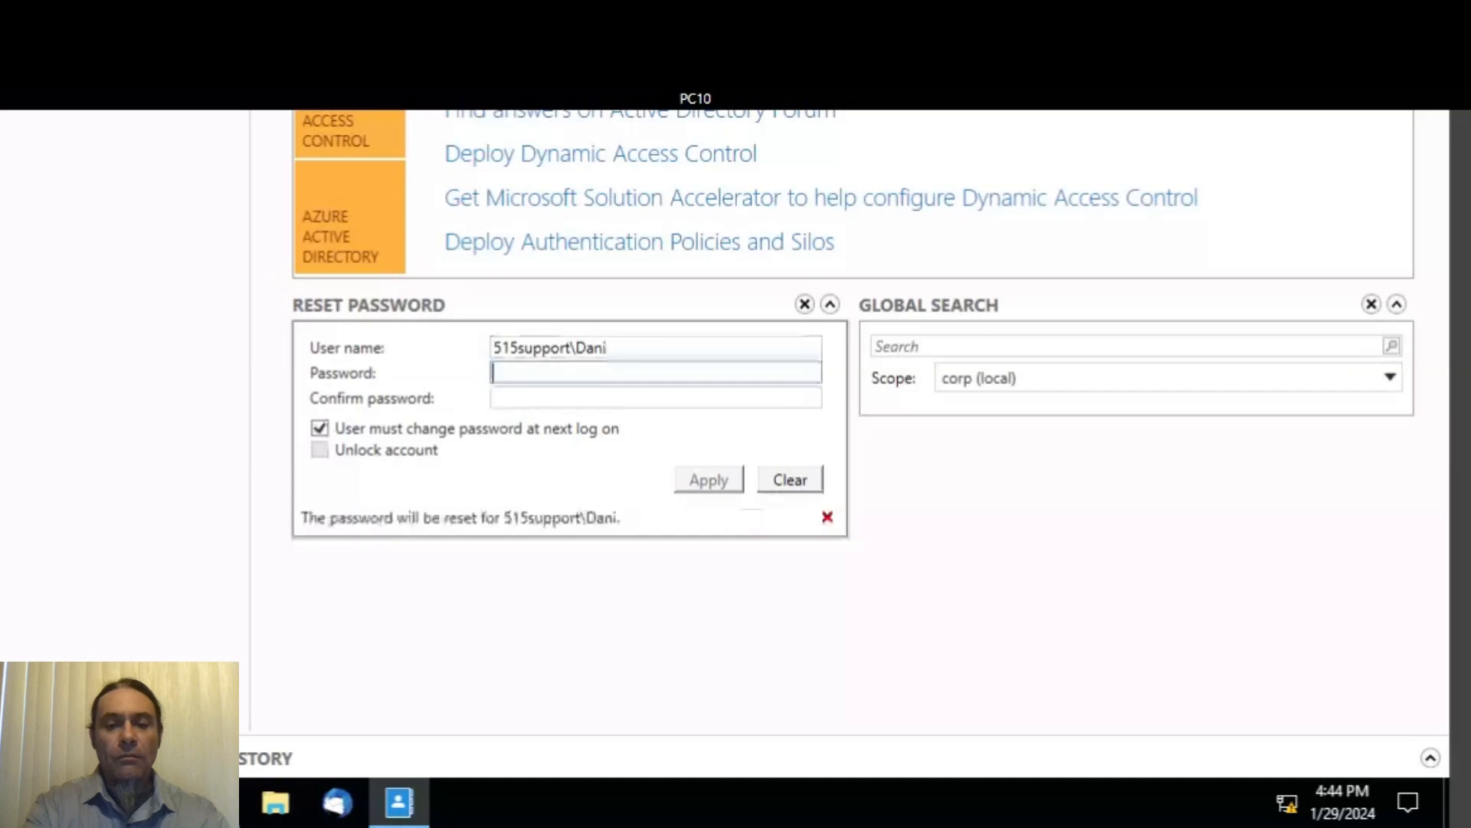
type("****")
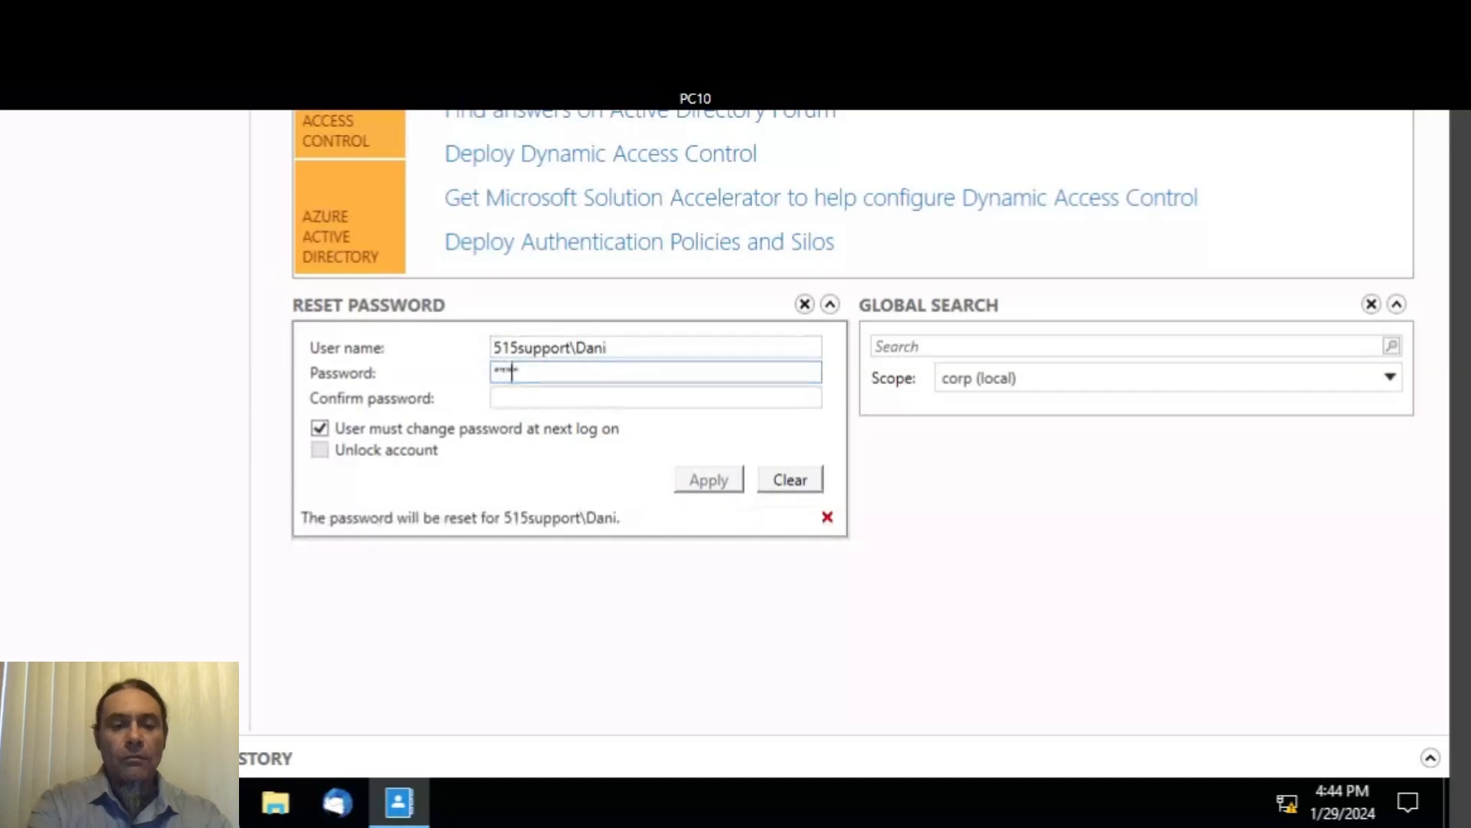
type("**")
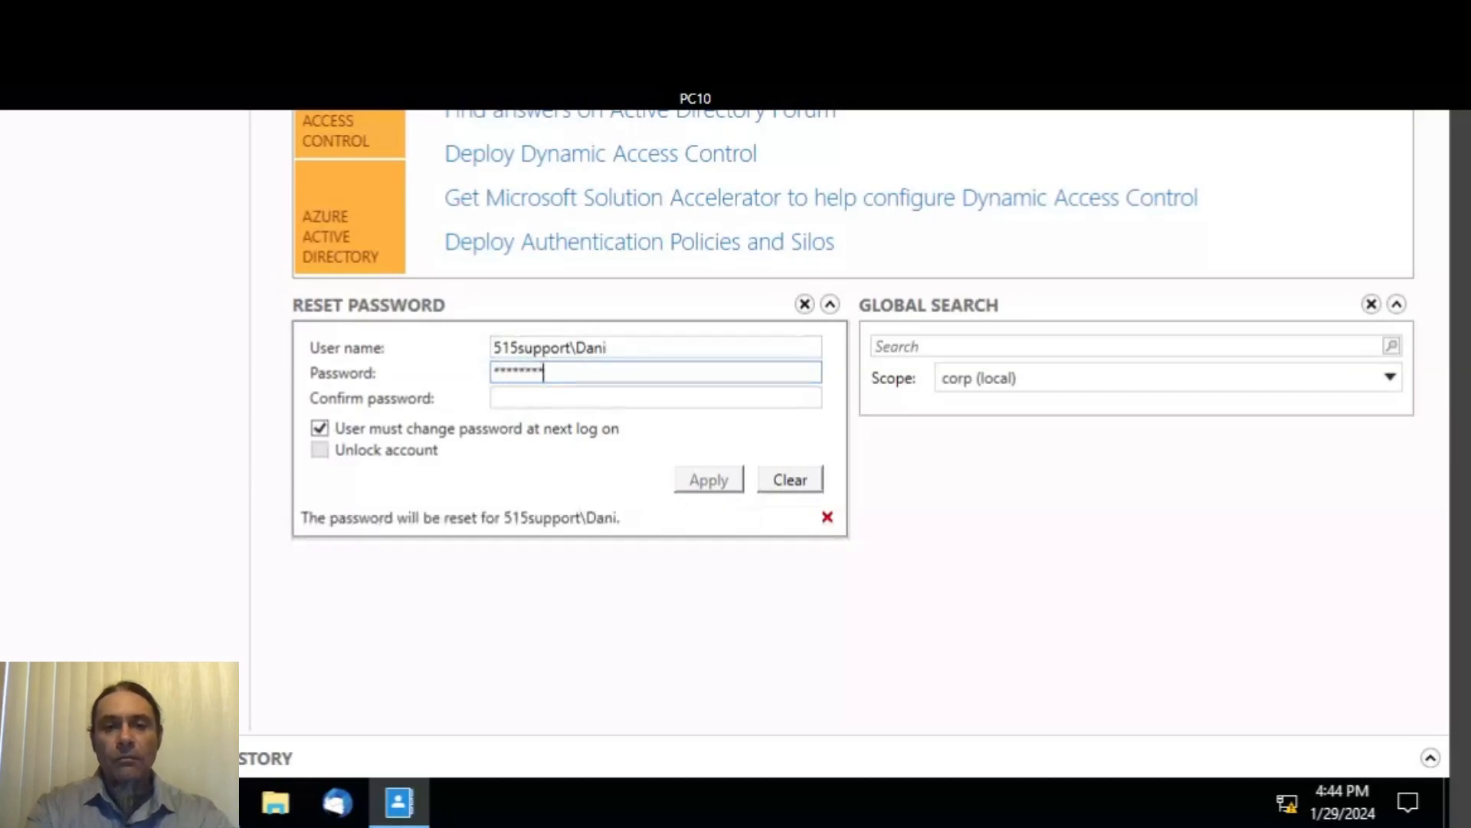
type("**")
key("Tab")
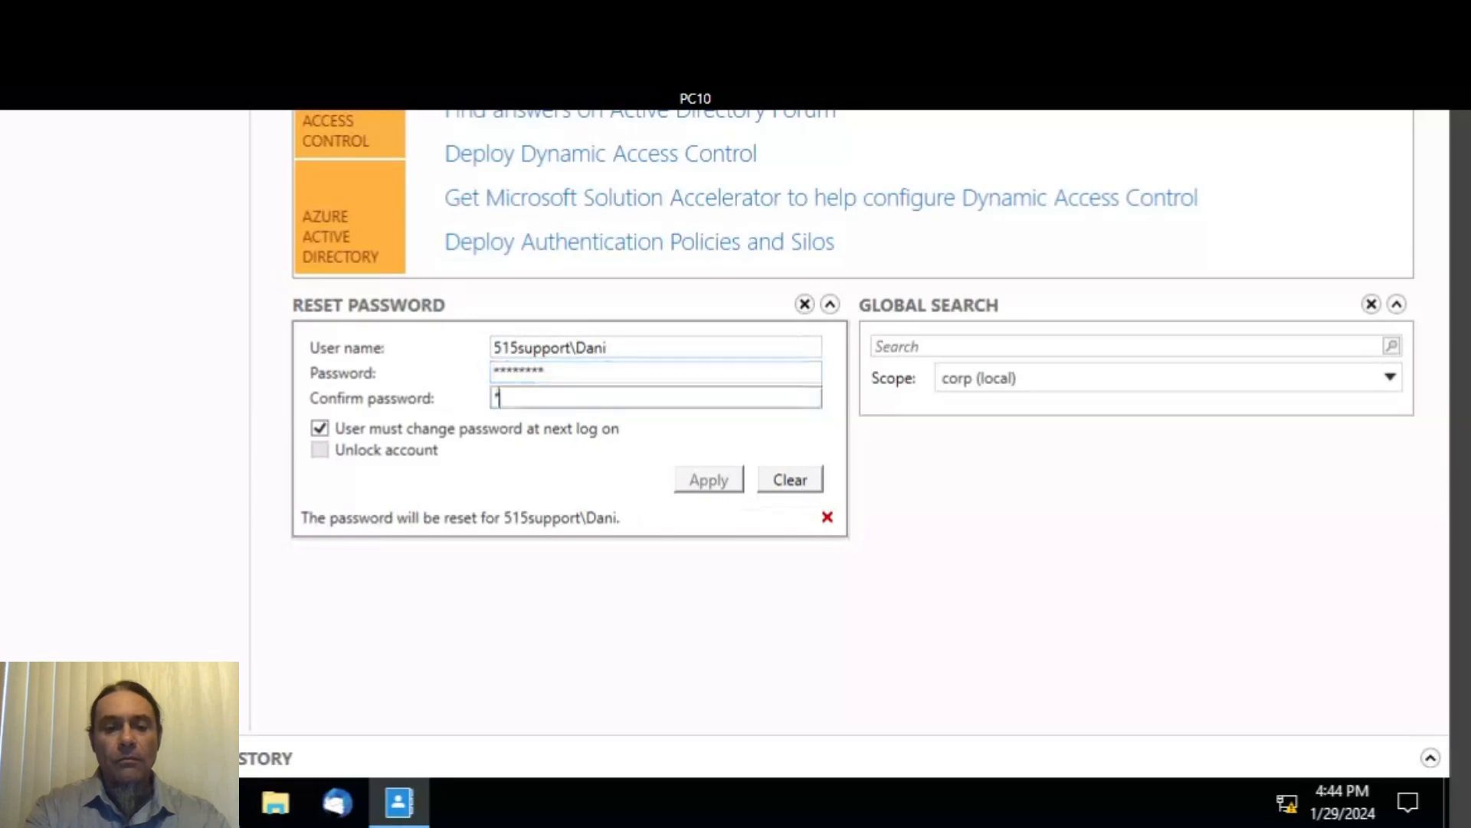
type("****")
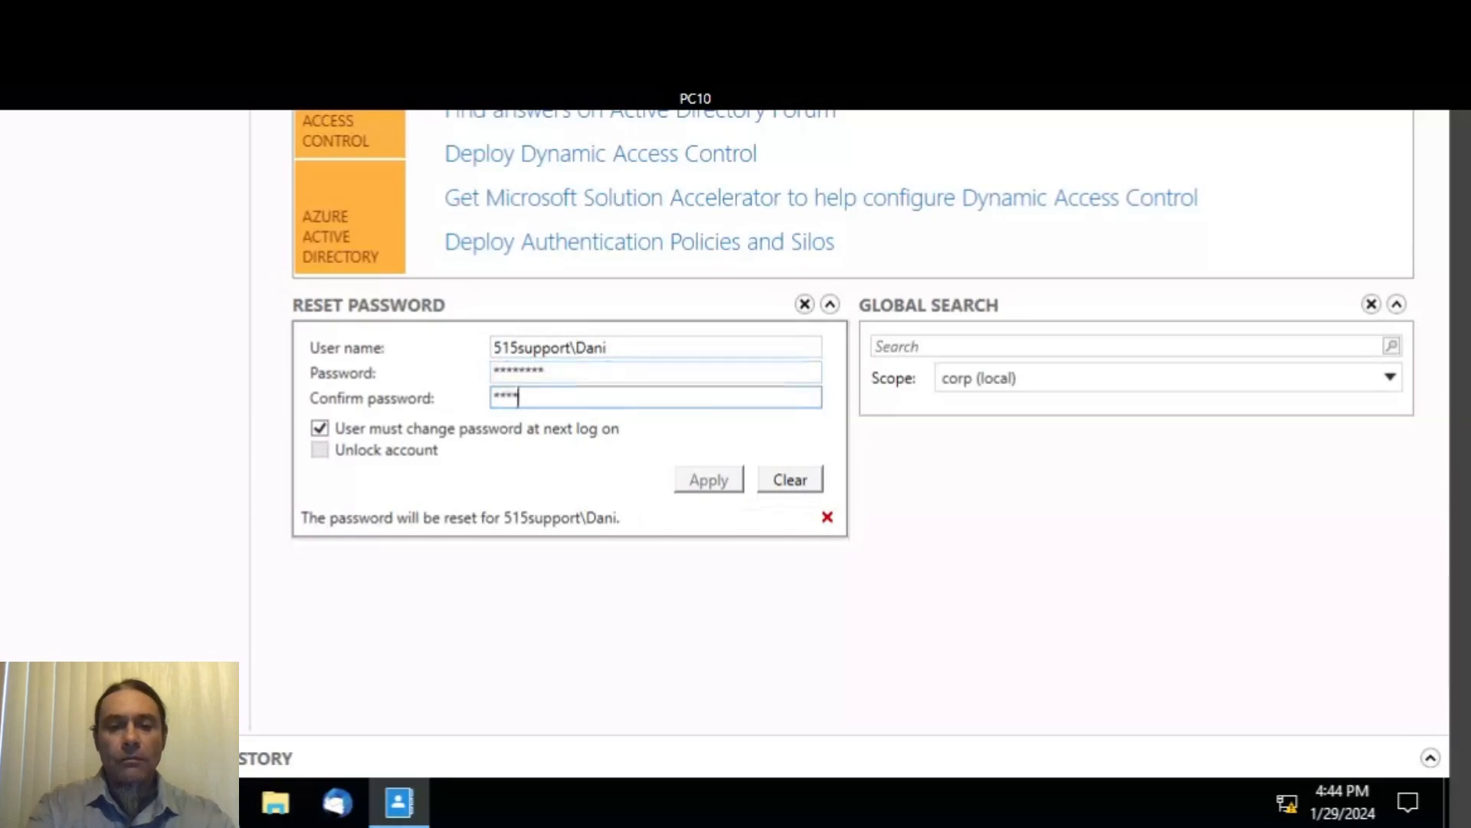
type("****")
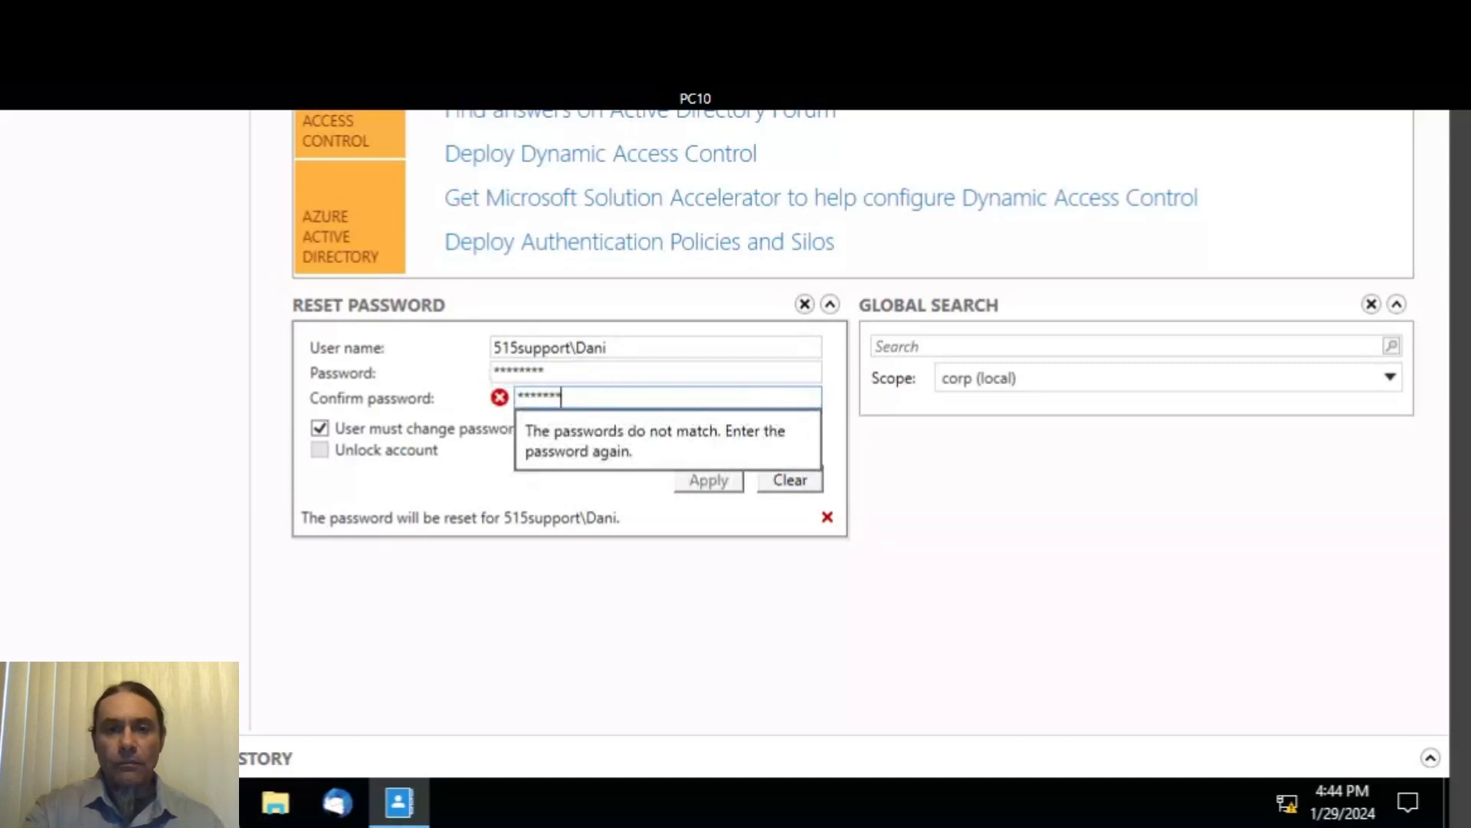
- Re-enter the new password and a matching confirmation in the reset form
key("BackSpace")
key("BackSpace")
key("BackSpace")
key("BackSpace")
key("BackSpace")
key("BackSpace")
key("BackSpace")
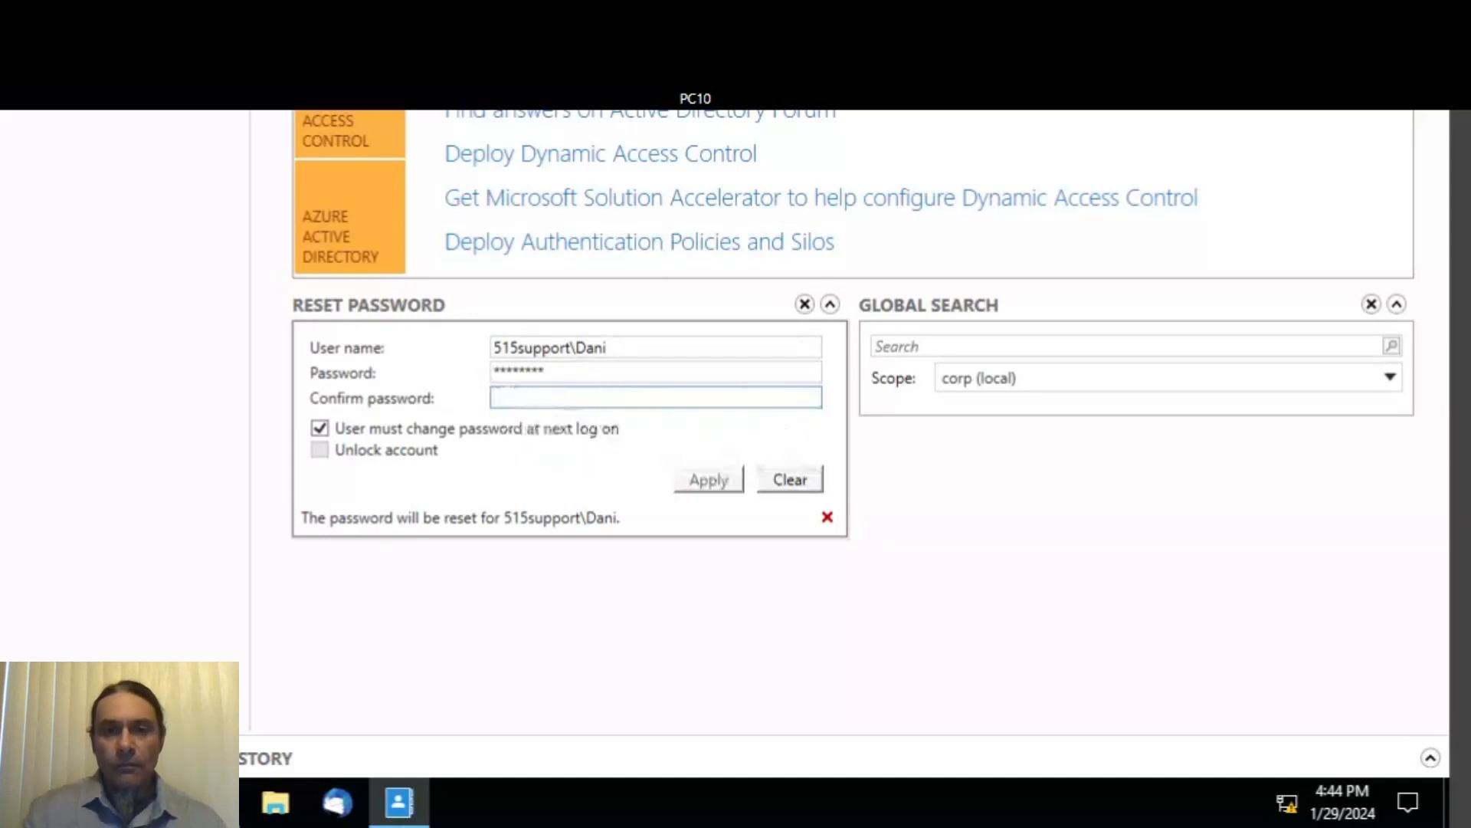
key("shift+Tab")
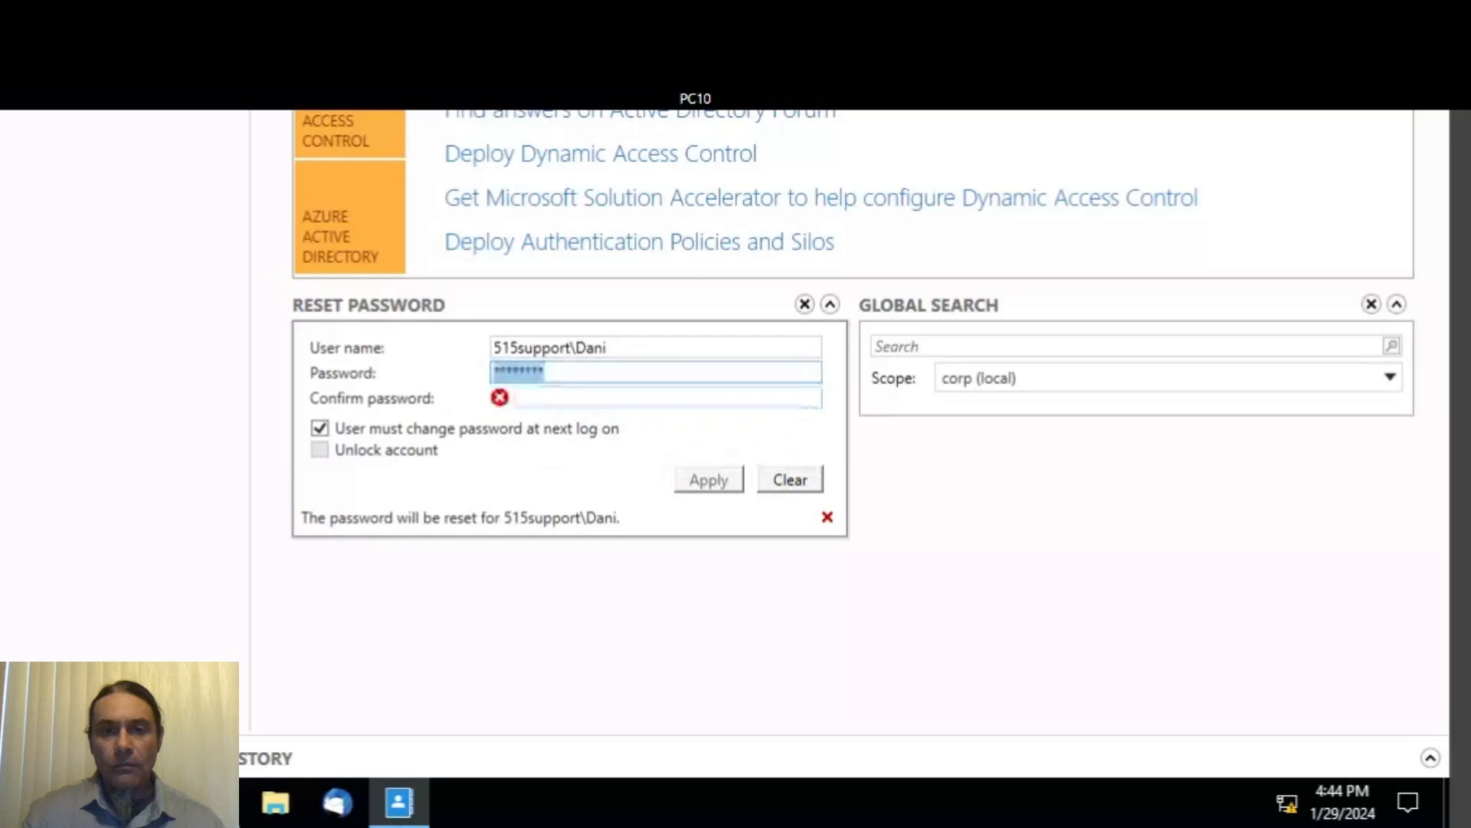
type("**")
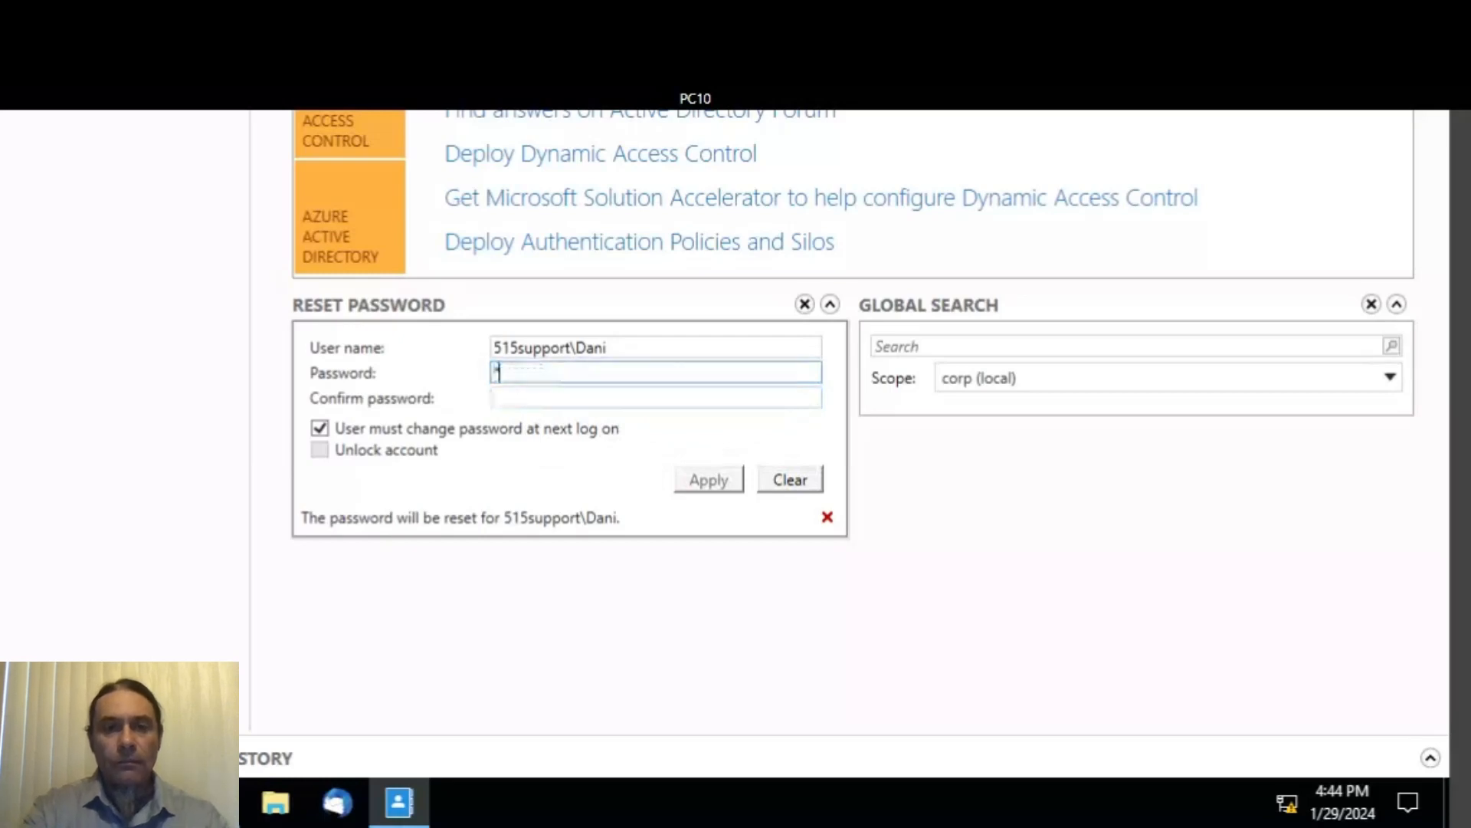
type("**")
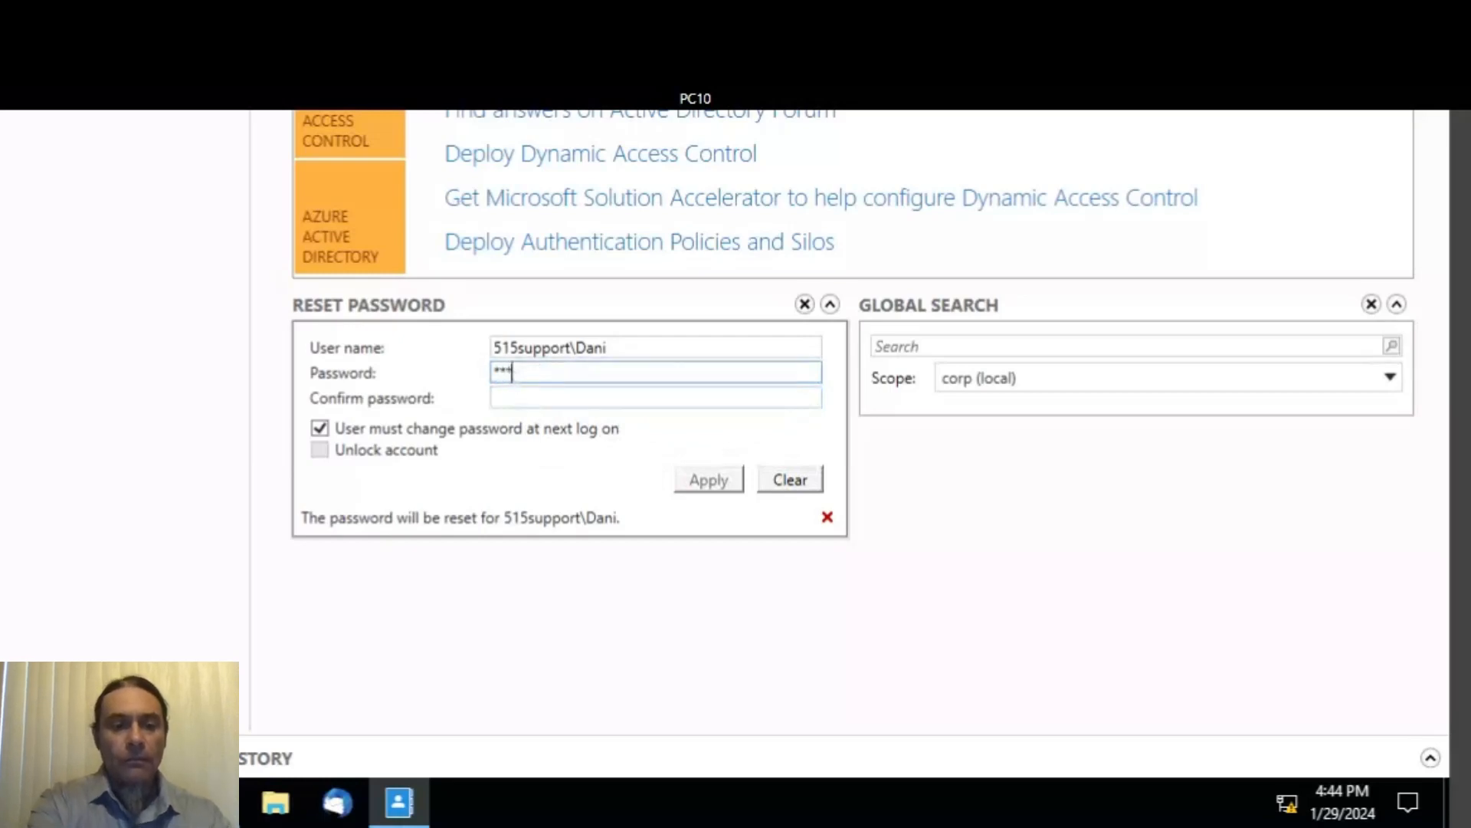
type("***")
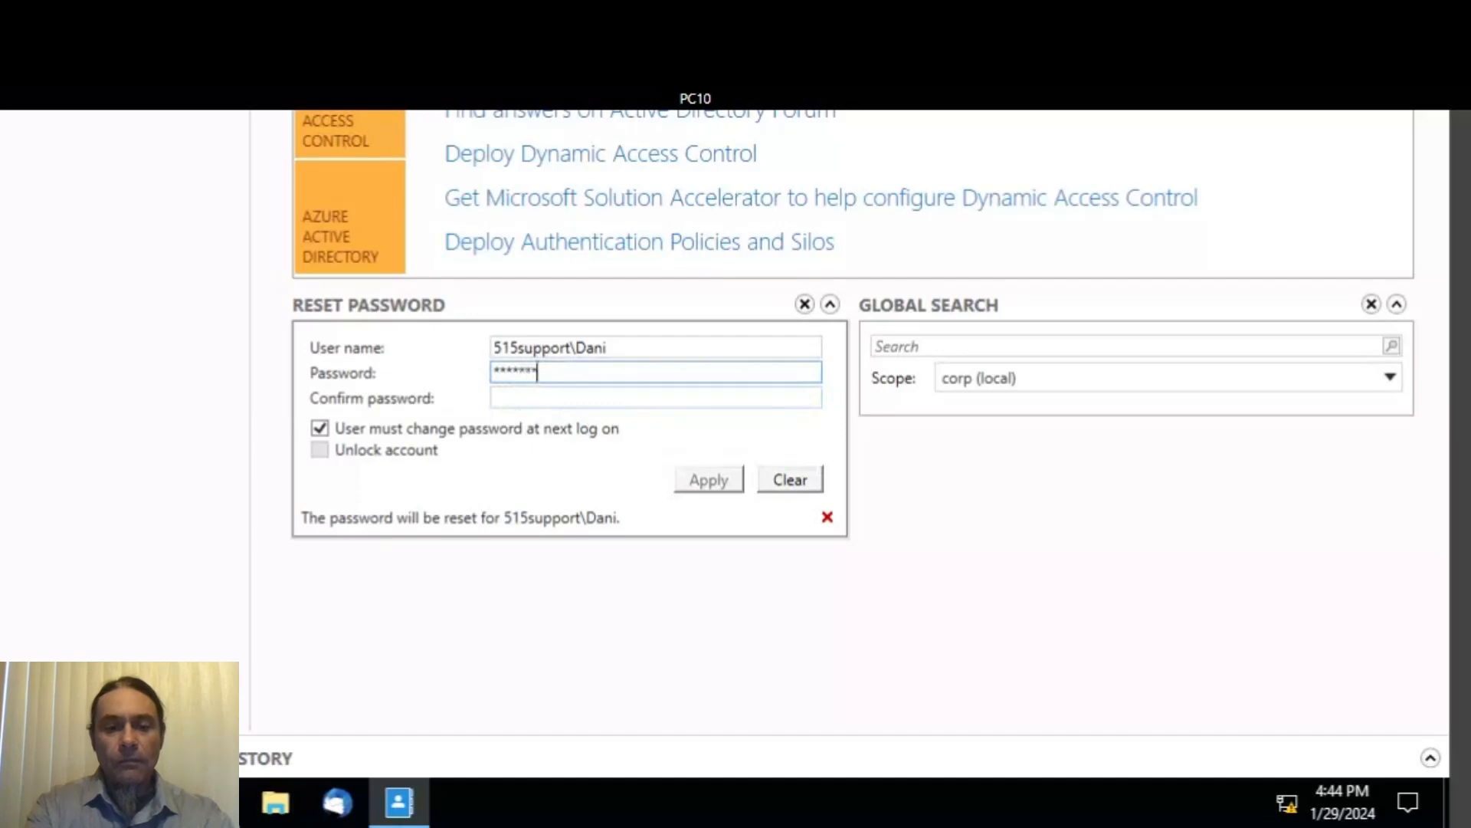
key("Tab")
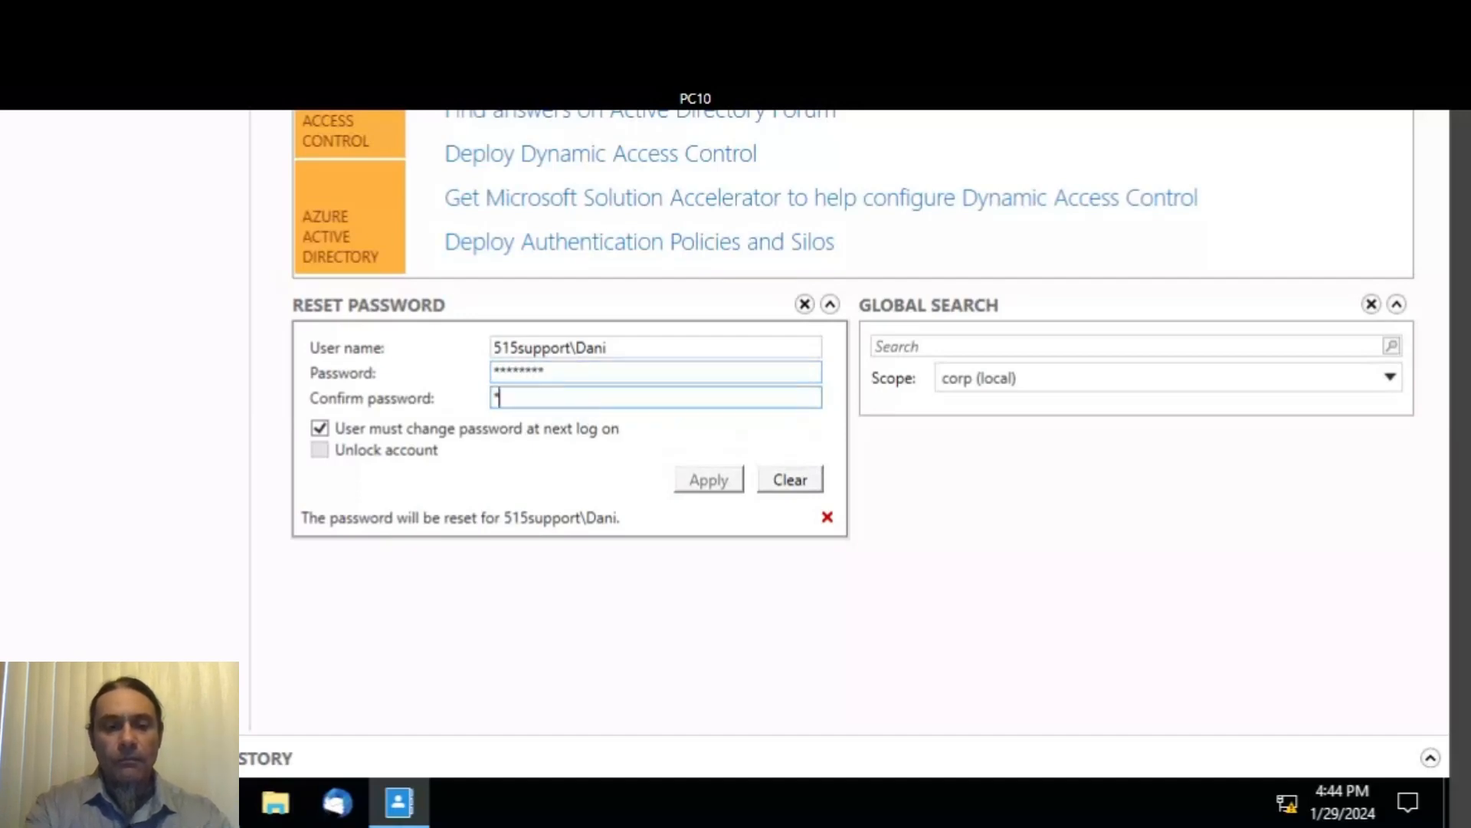
type("**")
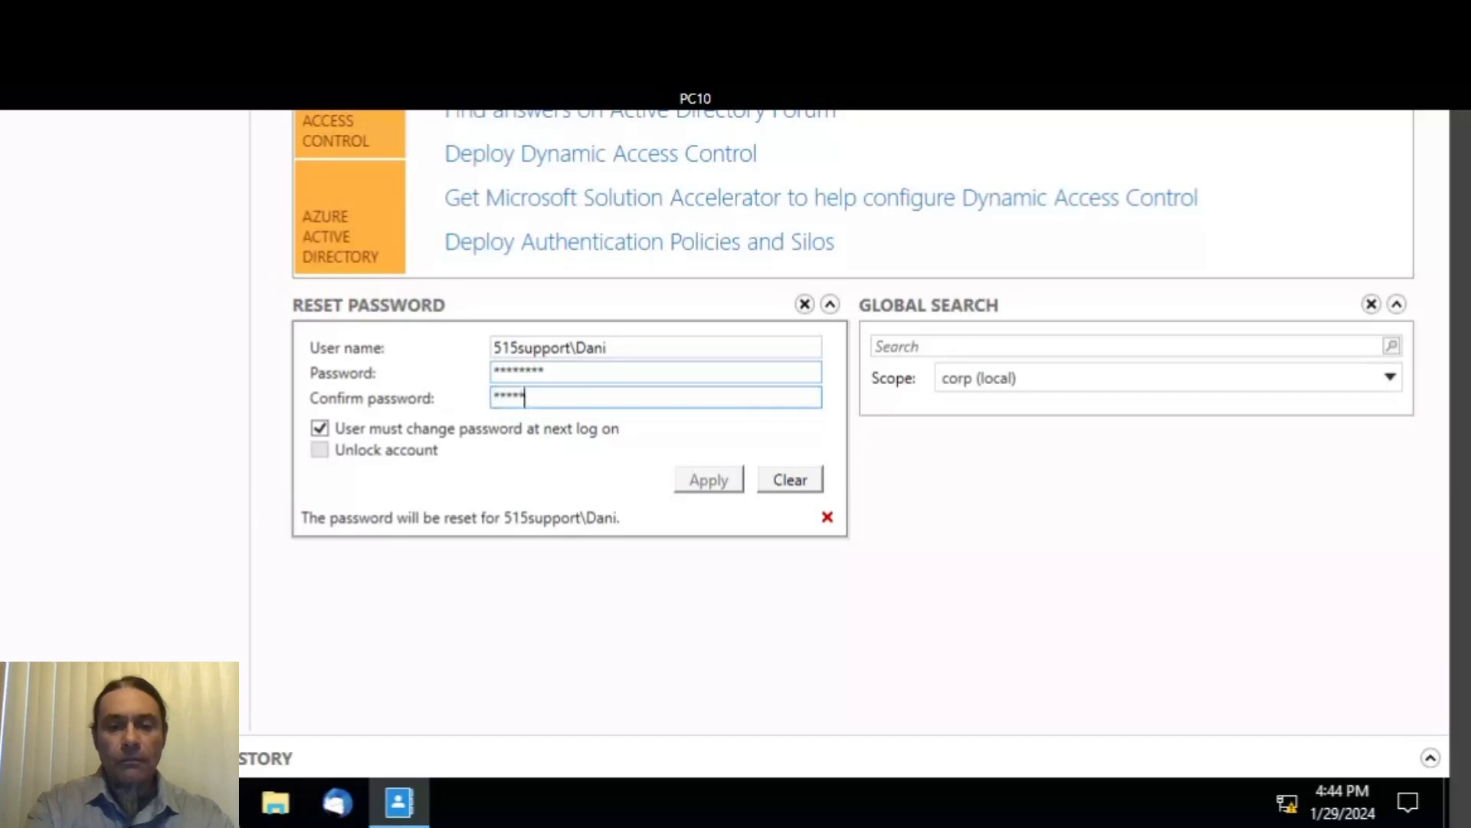
type("****")
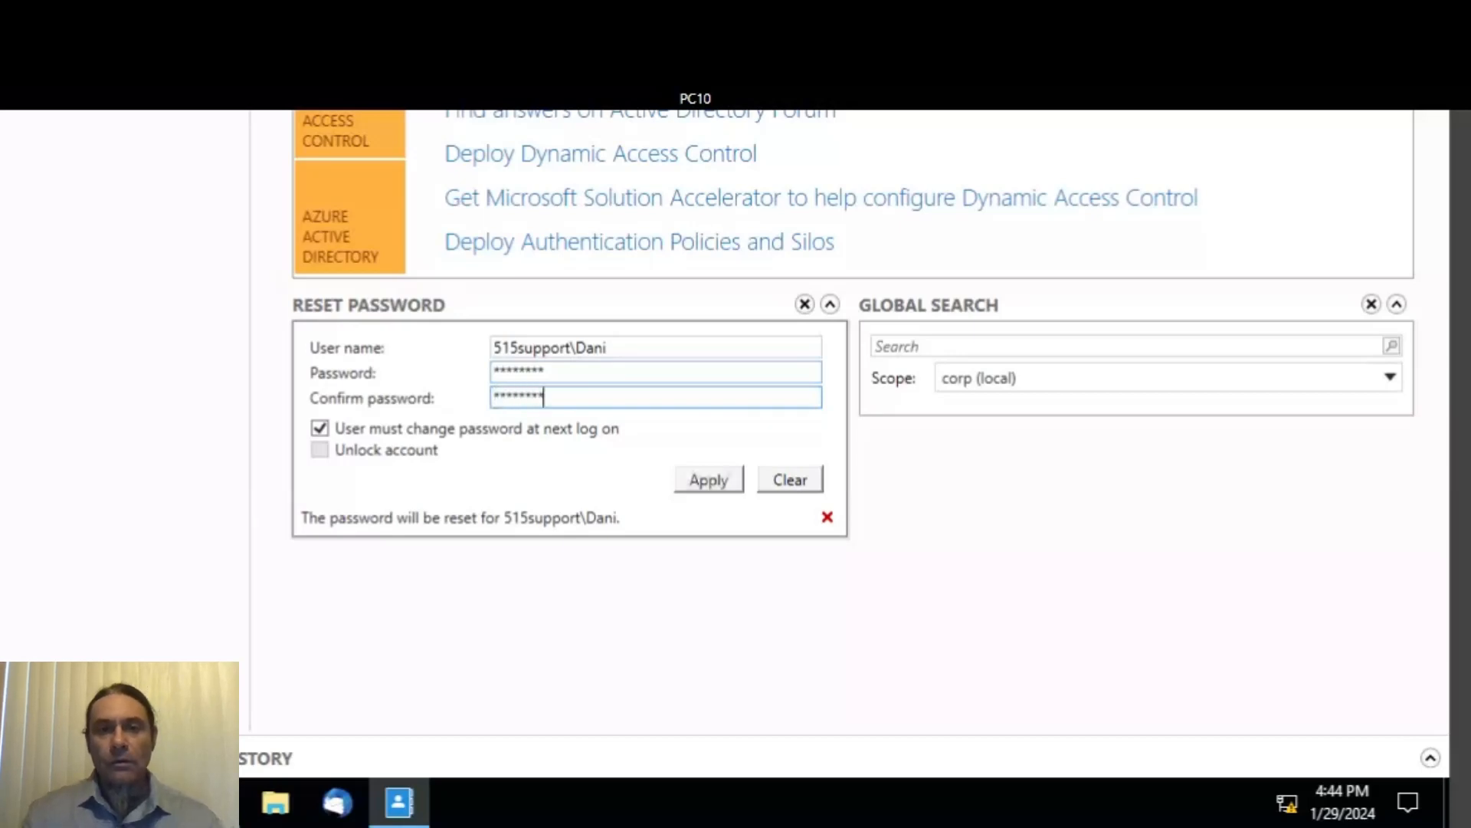
- Untick 'User must change password at next log on', apply the reset, and return to osTicket
left_click(466, 435)
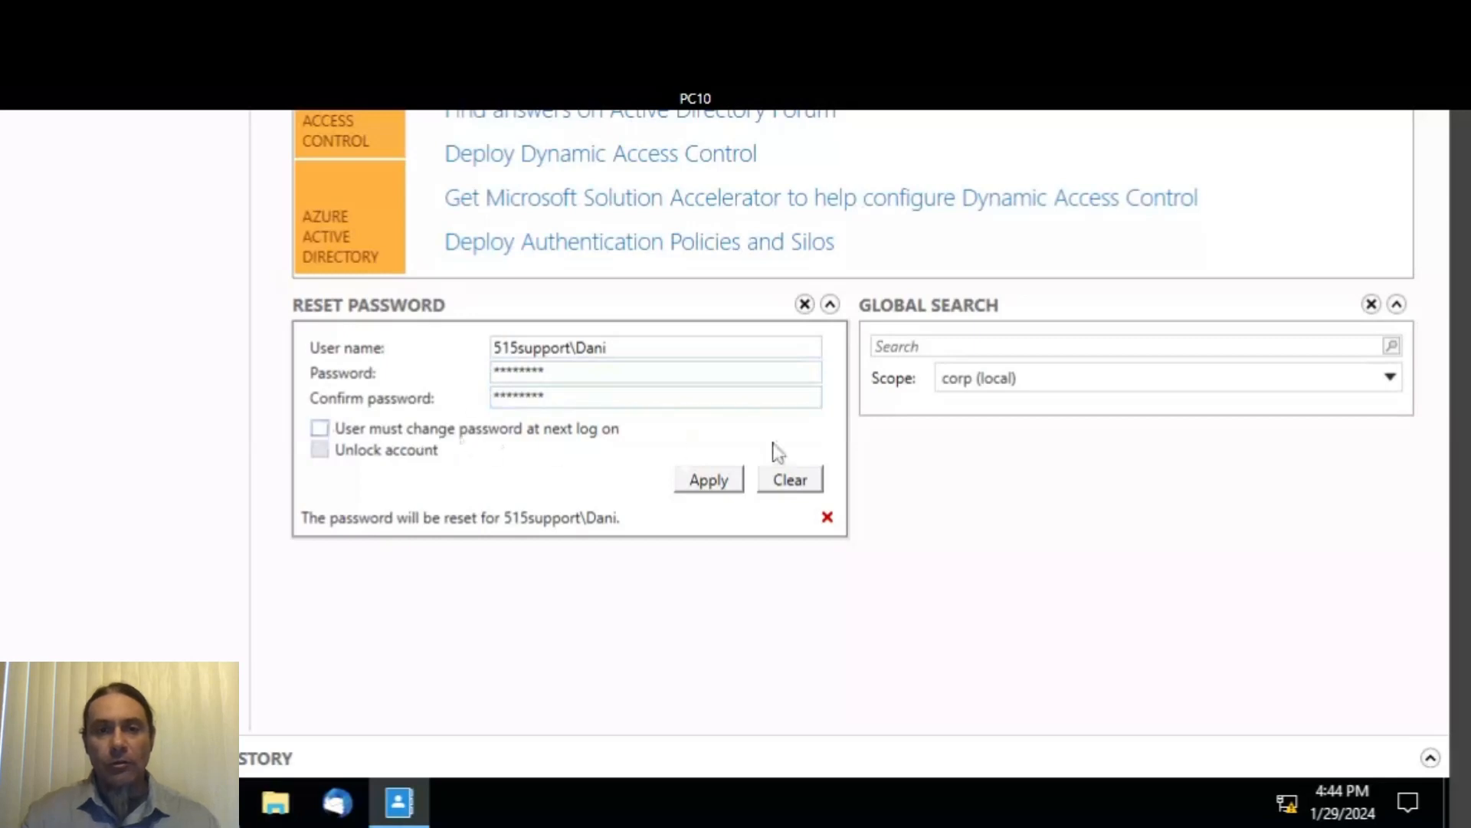
left_click(711, 481)
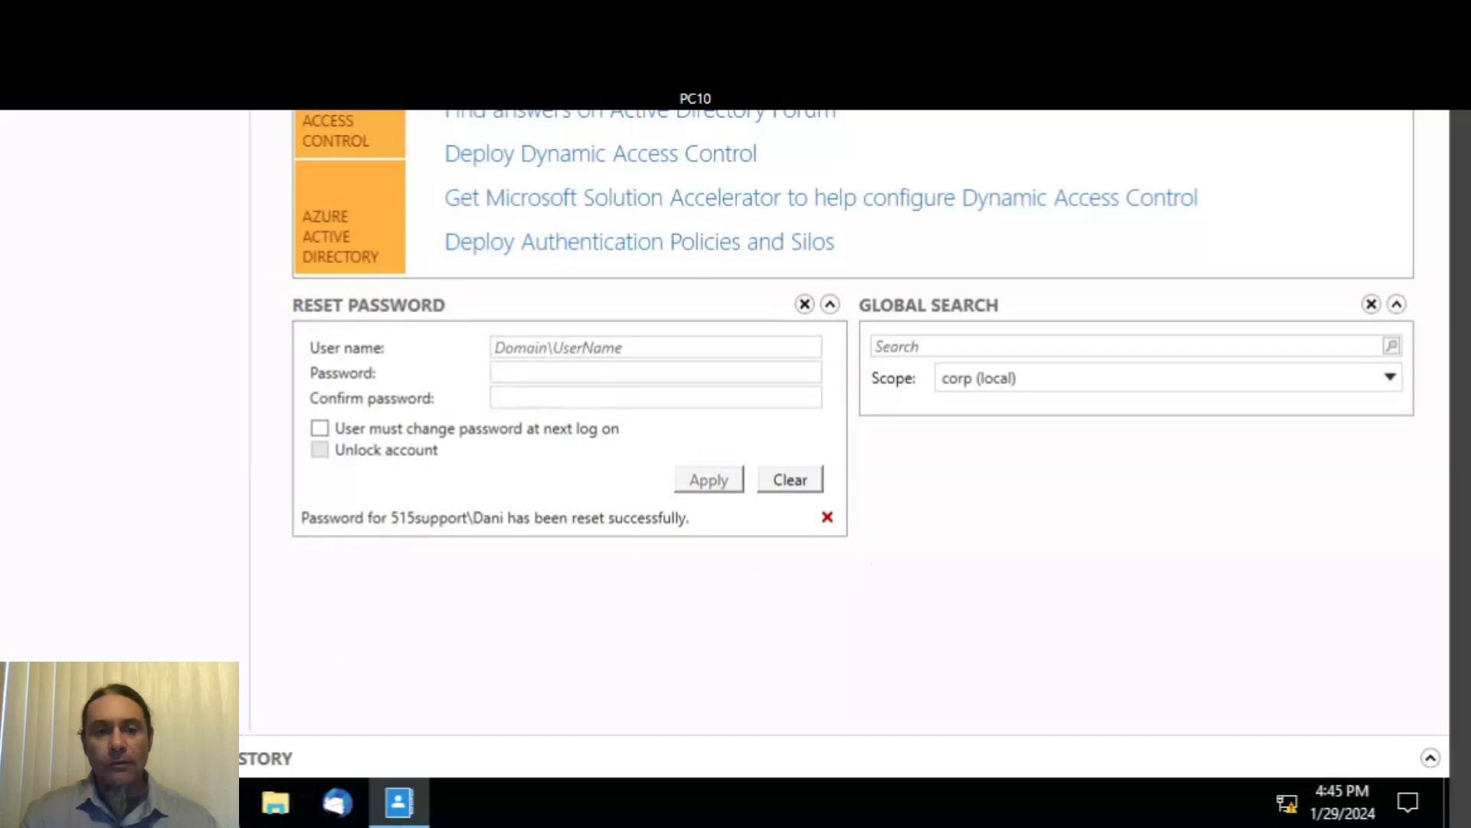
left_click(217, 802)
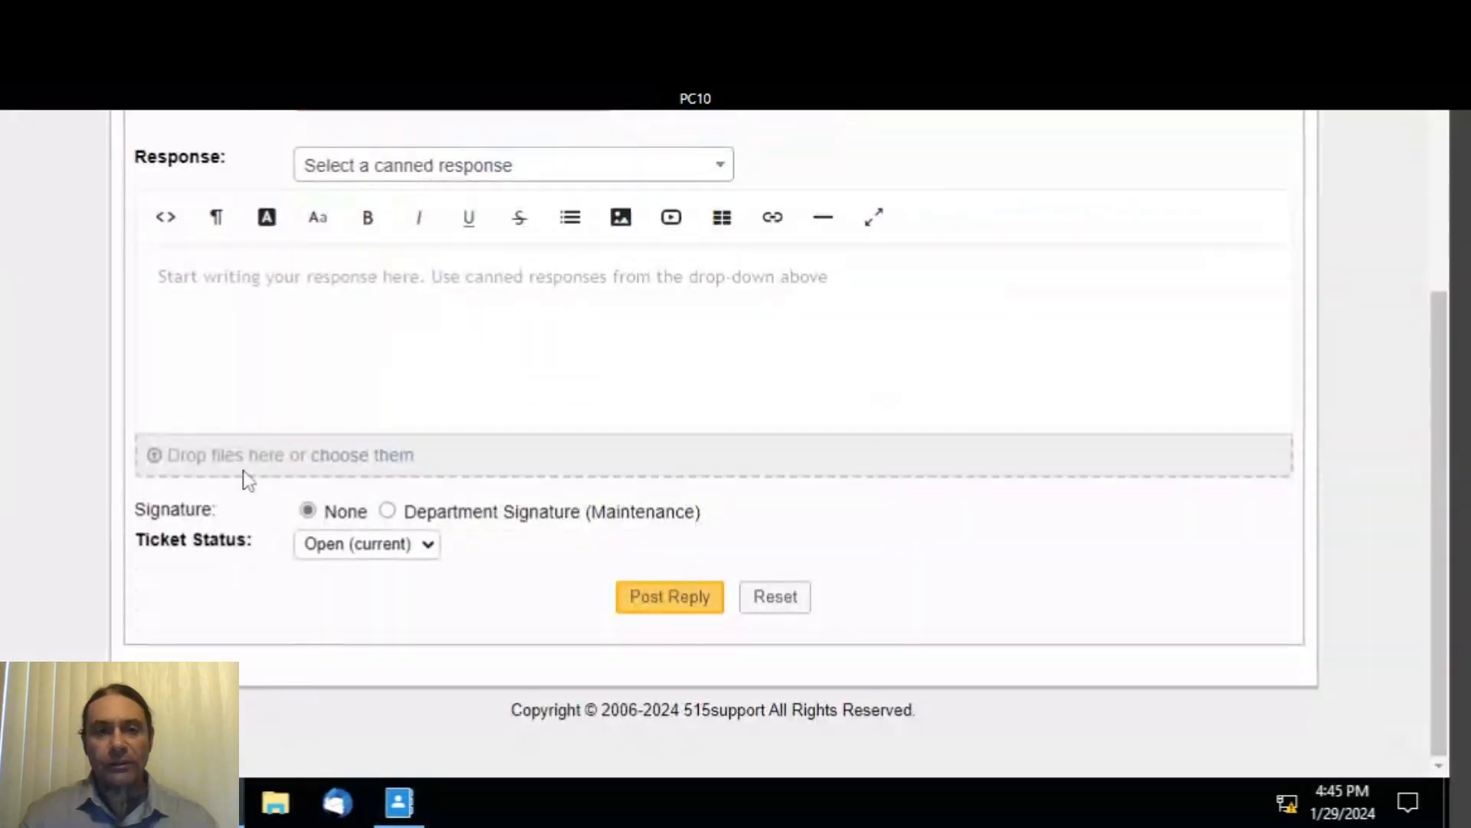
- Post a reply greeting the requester: 'Your account has been reset. Please contact the help desk at x1111. thank you!'
left_click(160, 277)
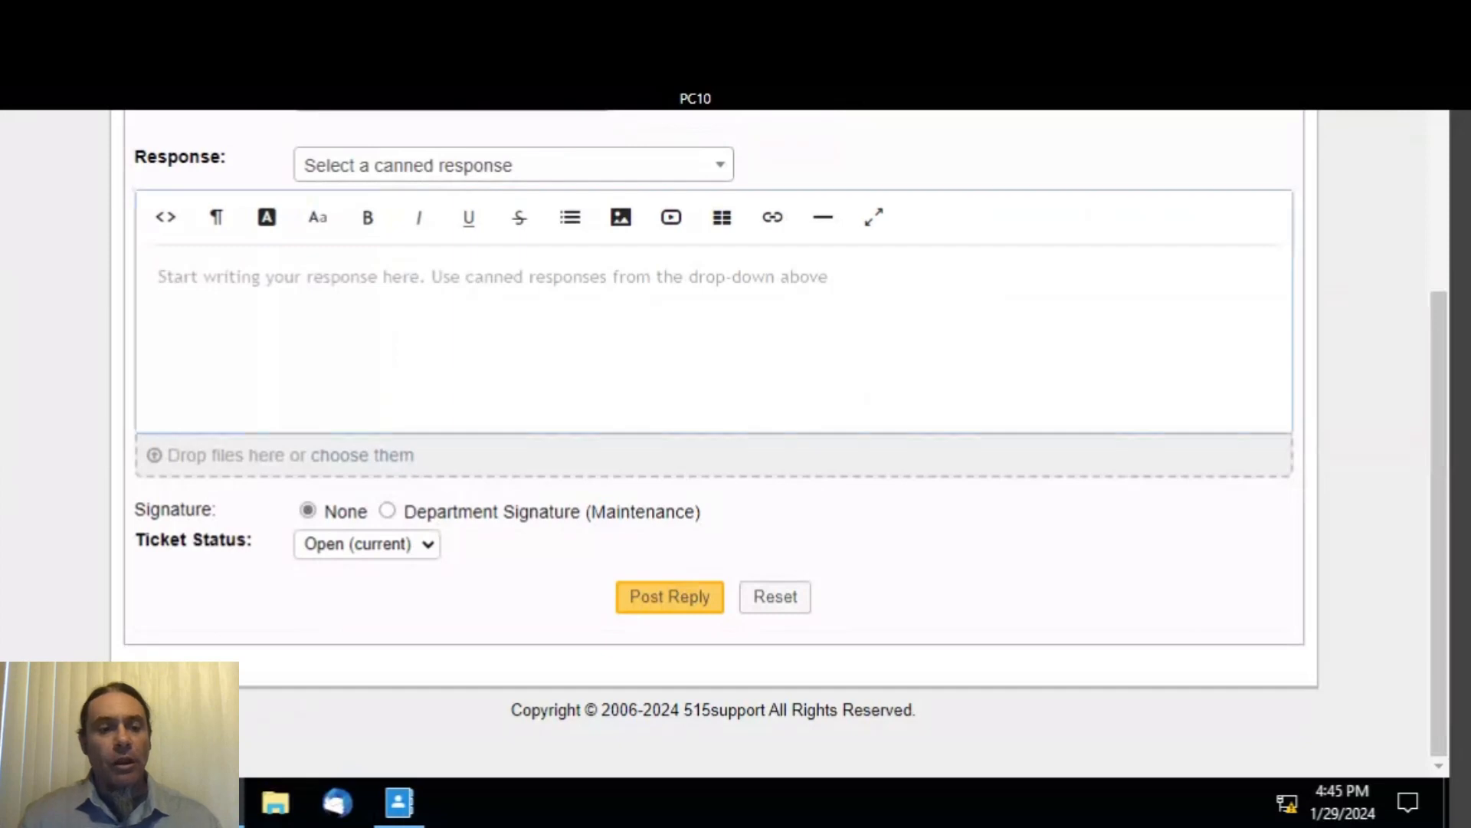
type("H")
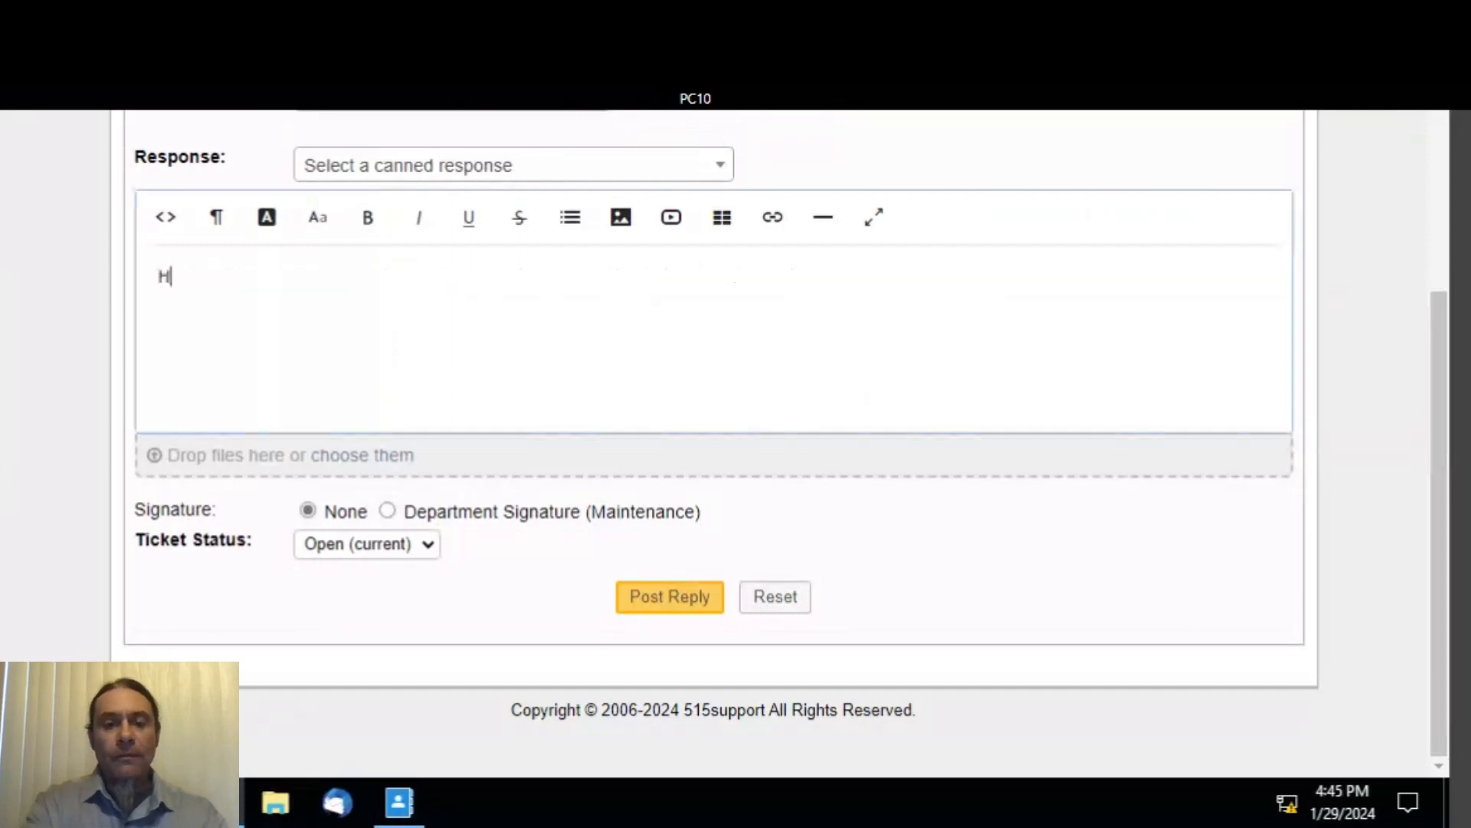
type("i there")
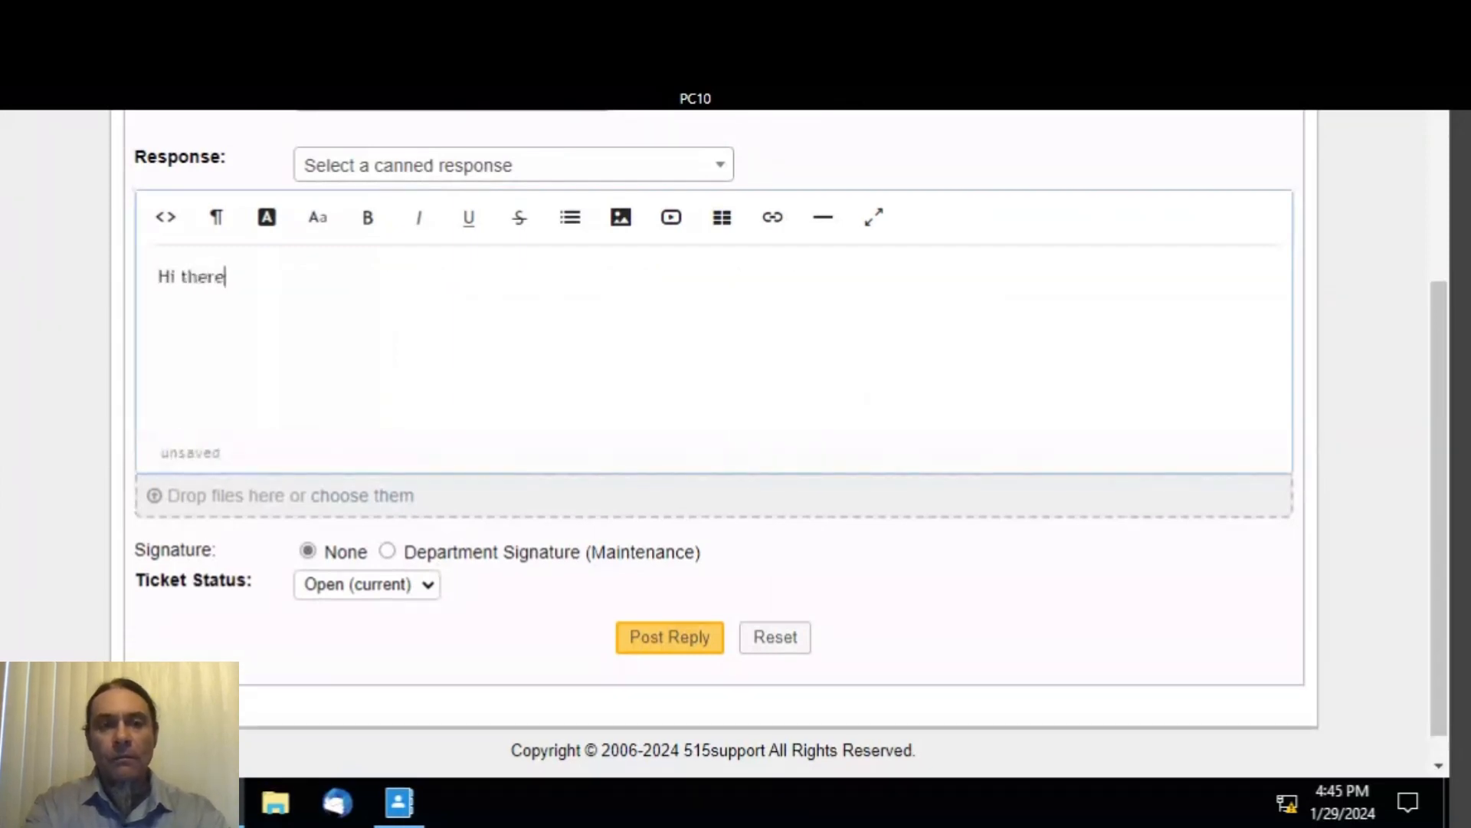
type(" Dan")
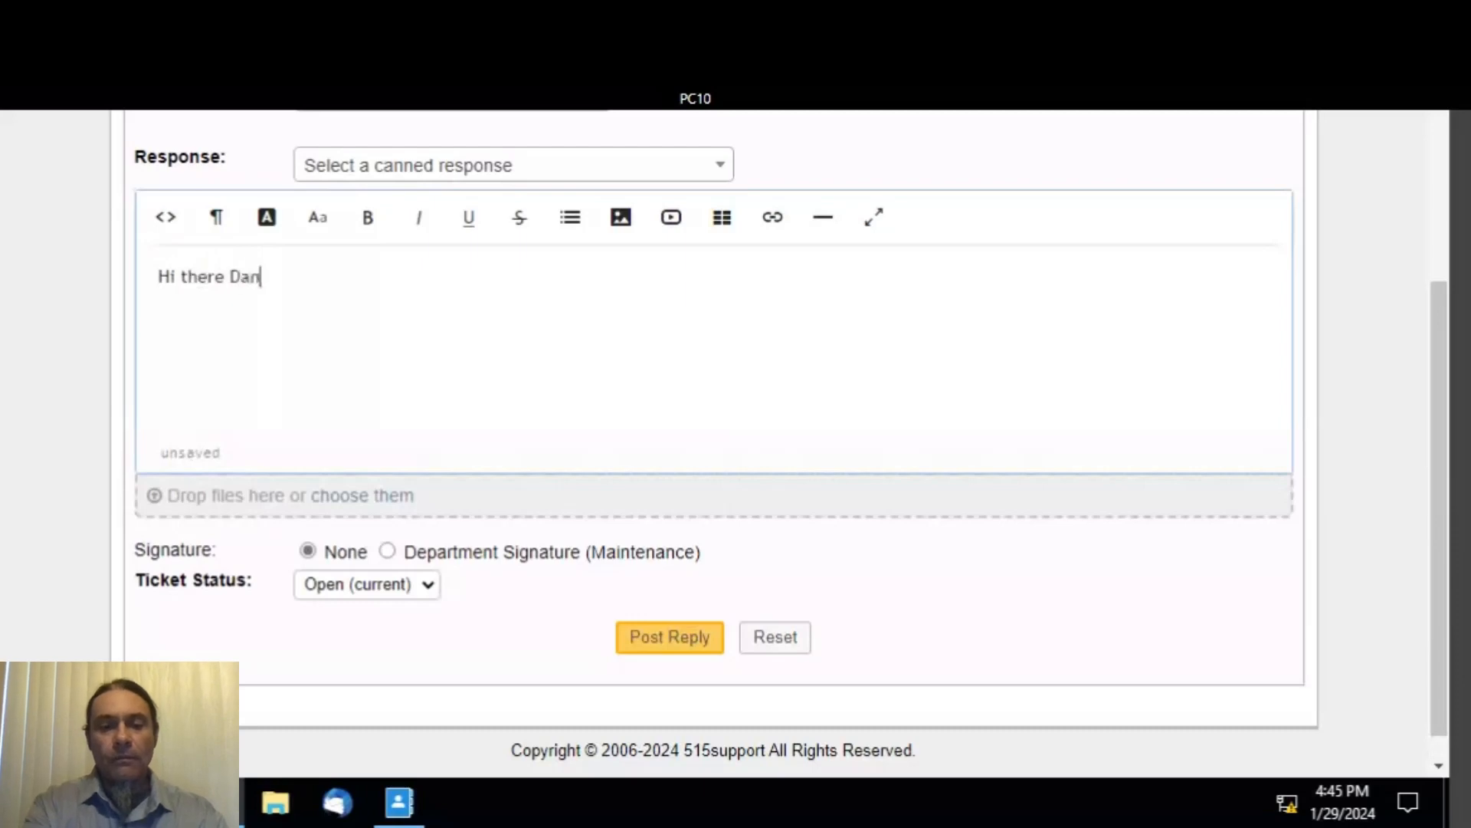
type("i! ")
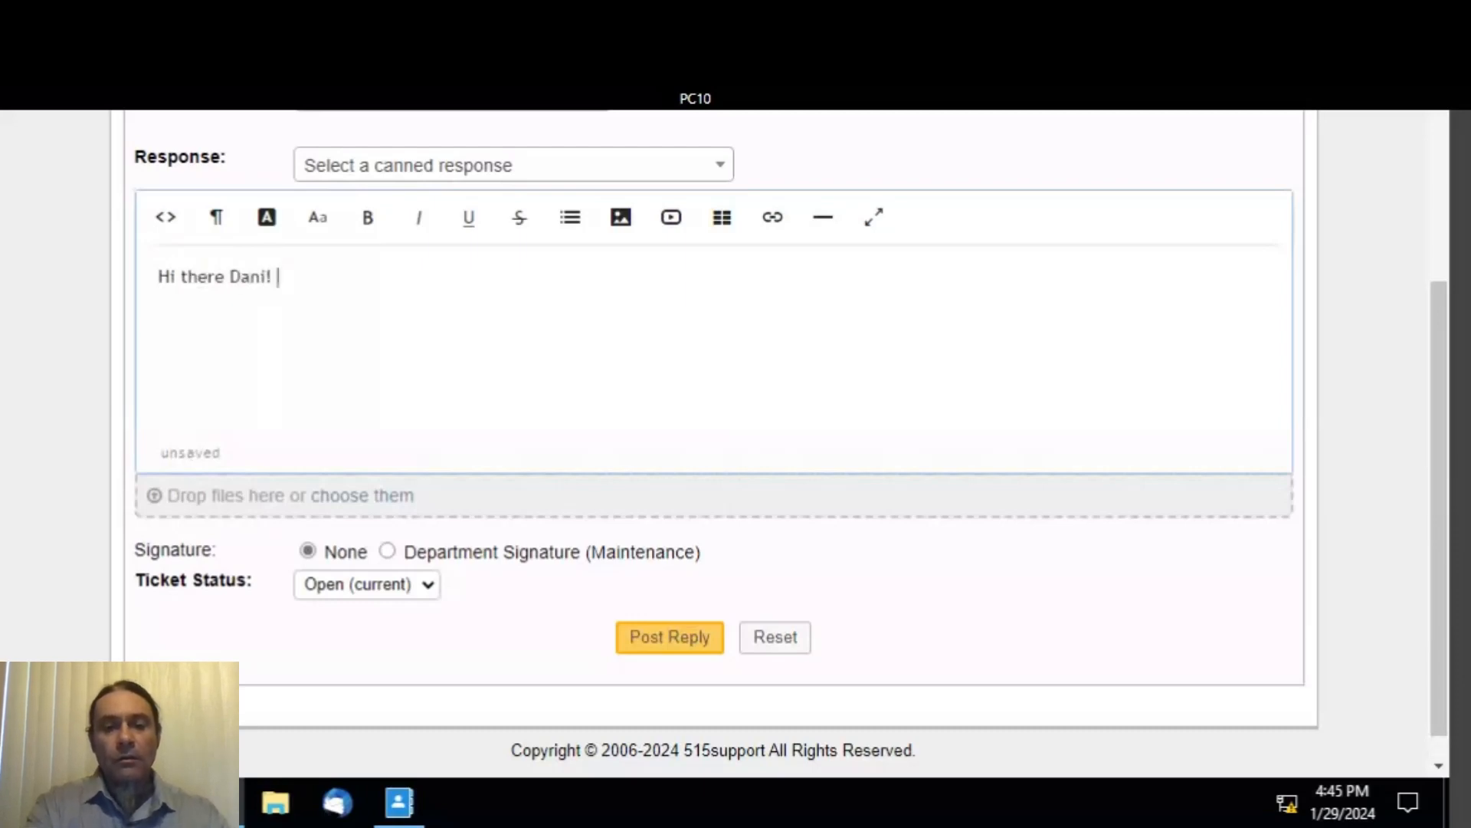
type("Yo")
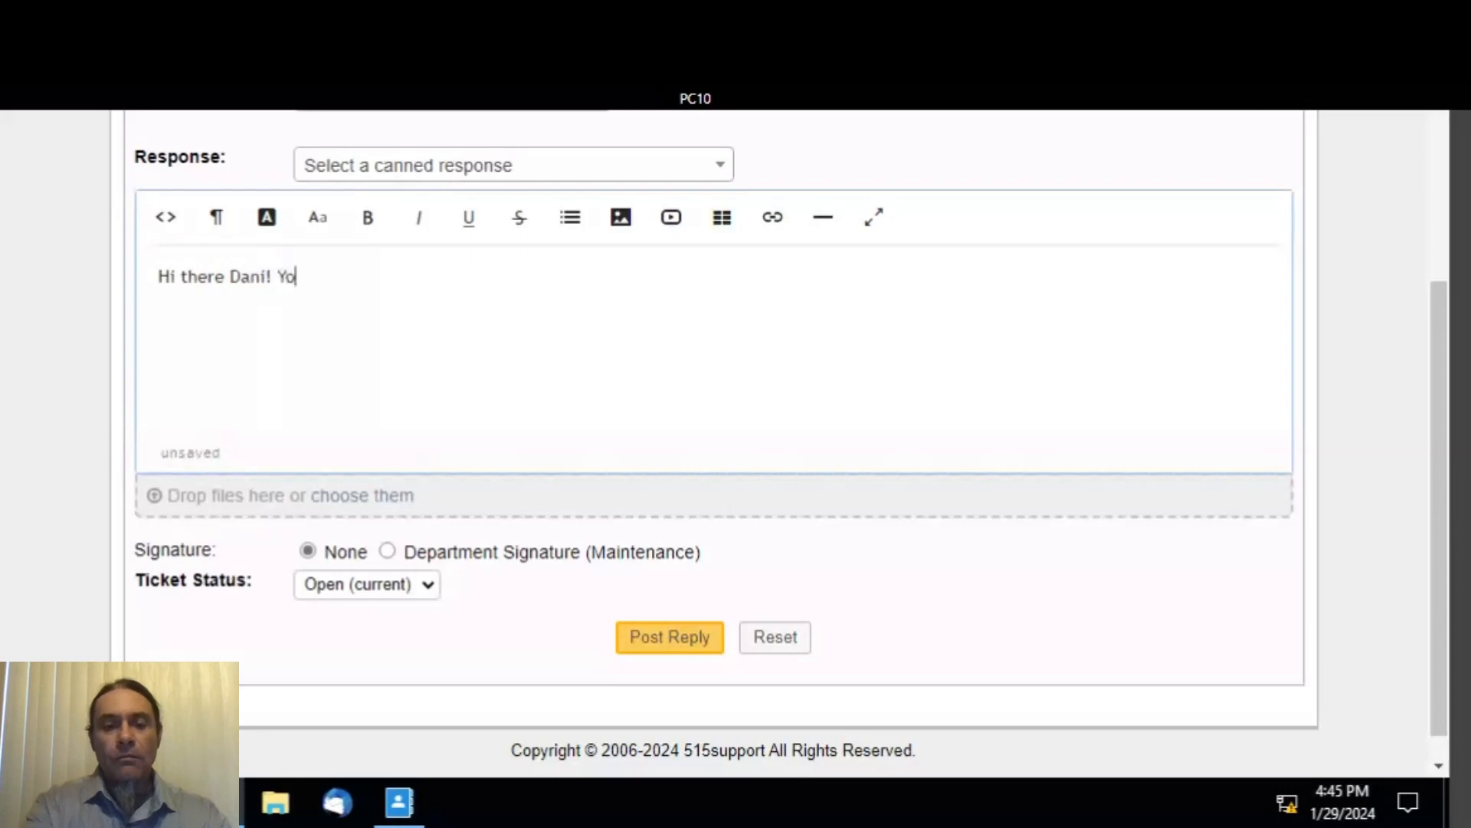
type("ur acc")
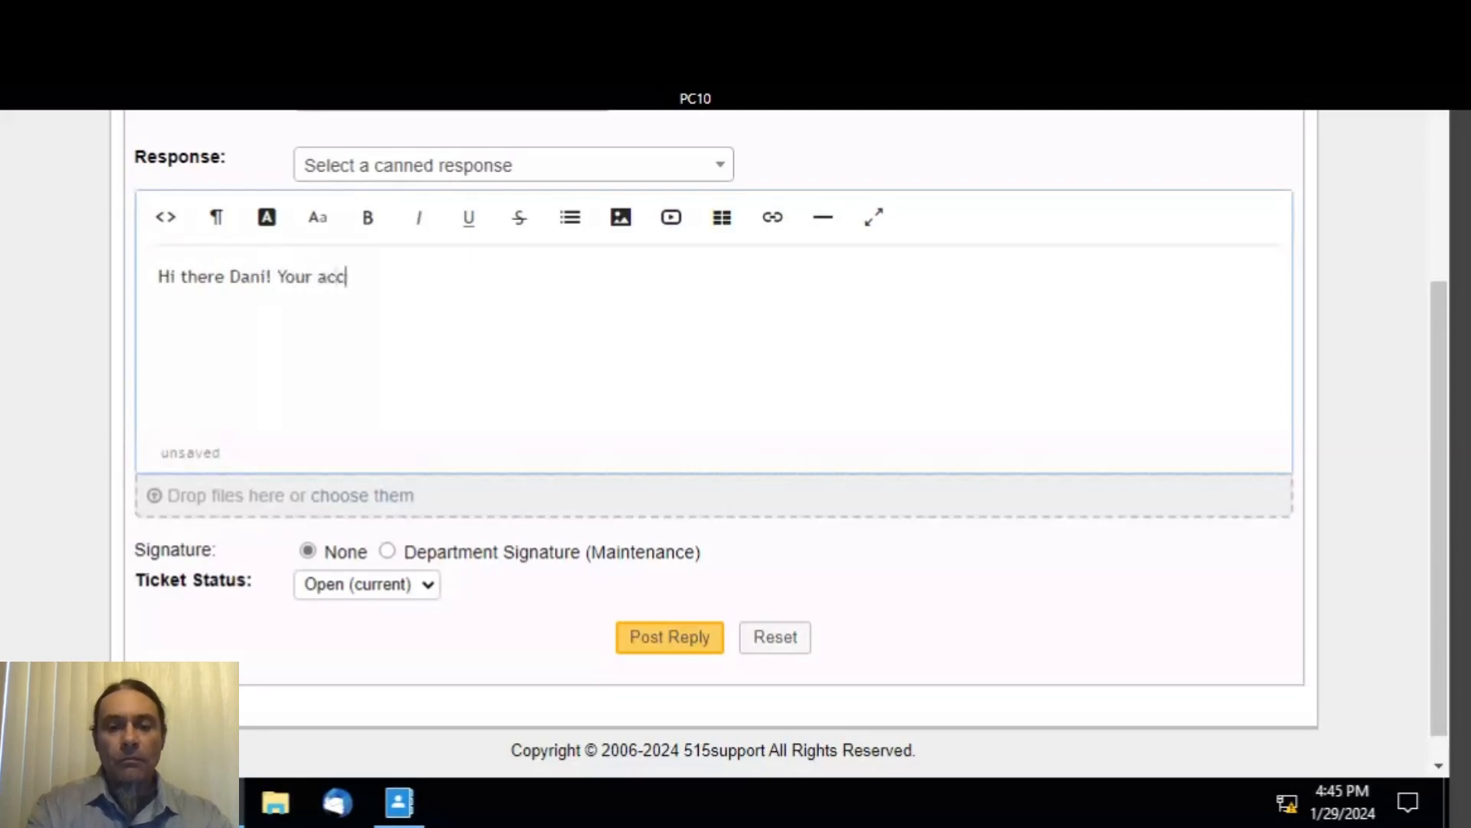
type("ount")
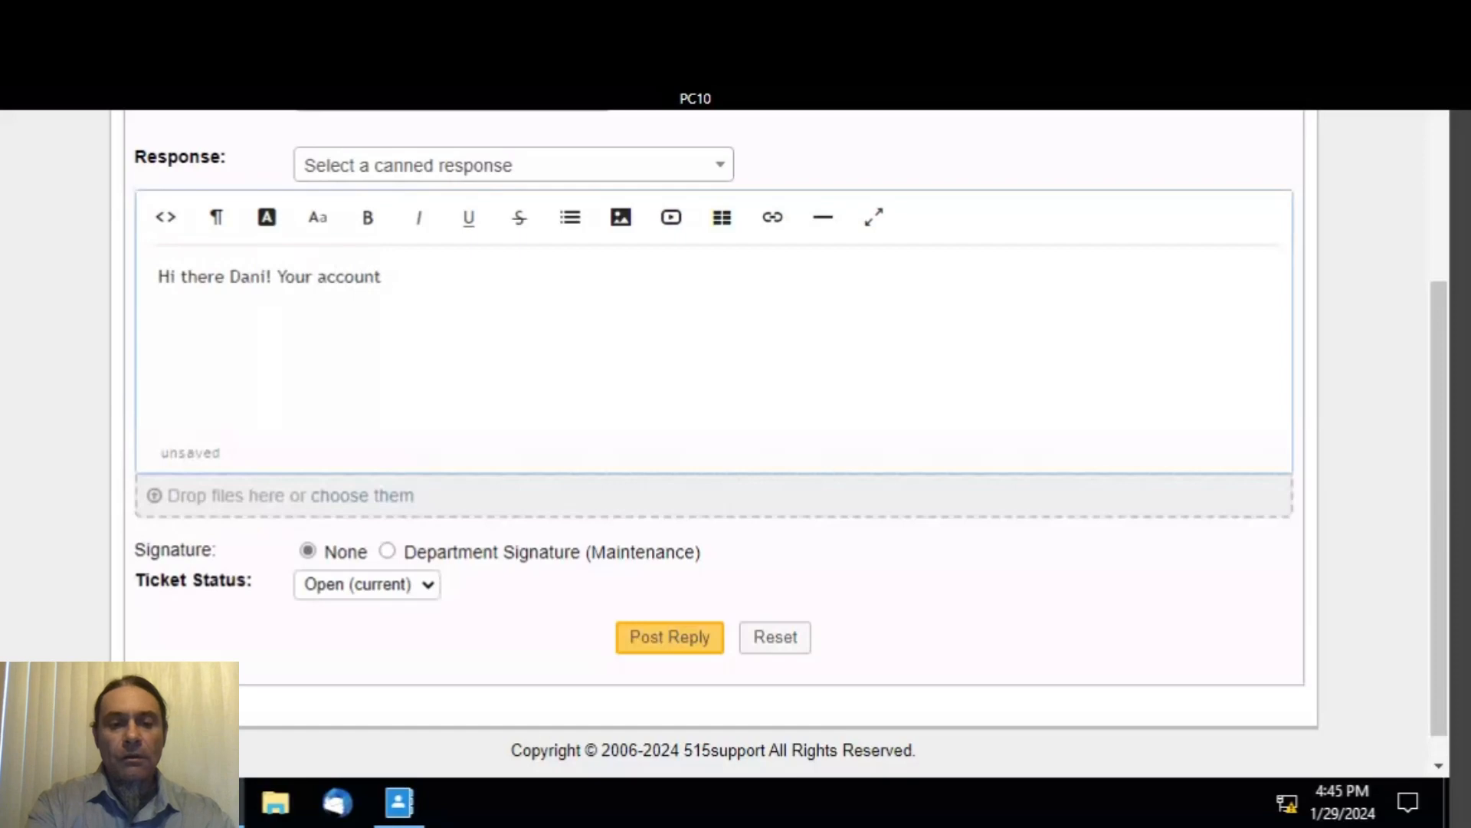
type(" has been")
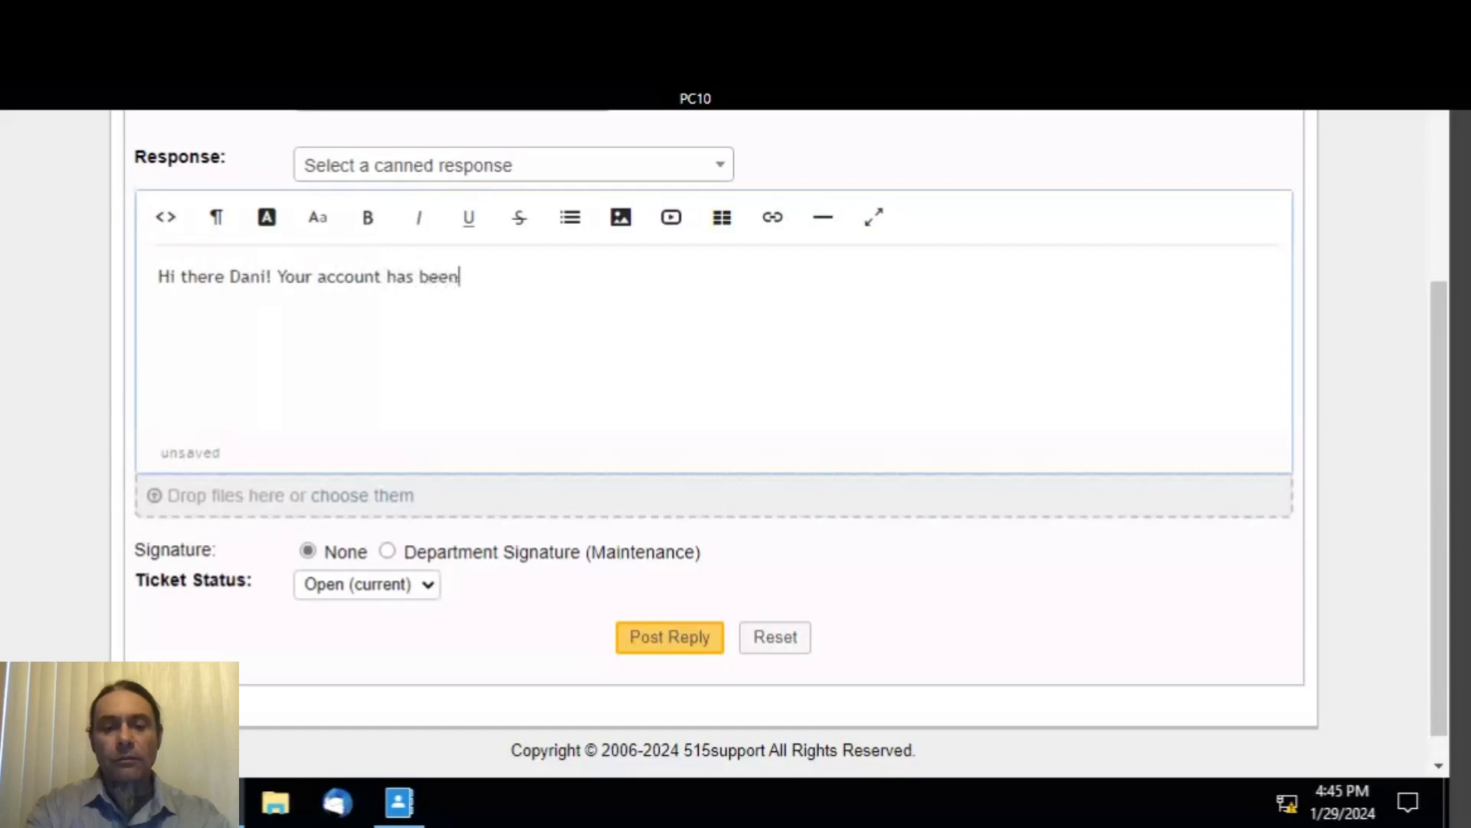
type(" reset")
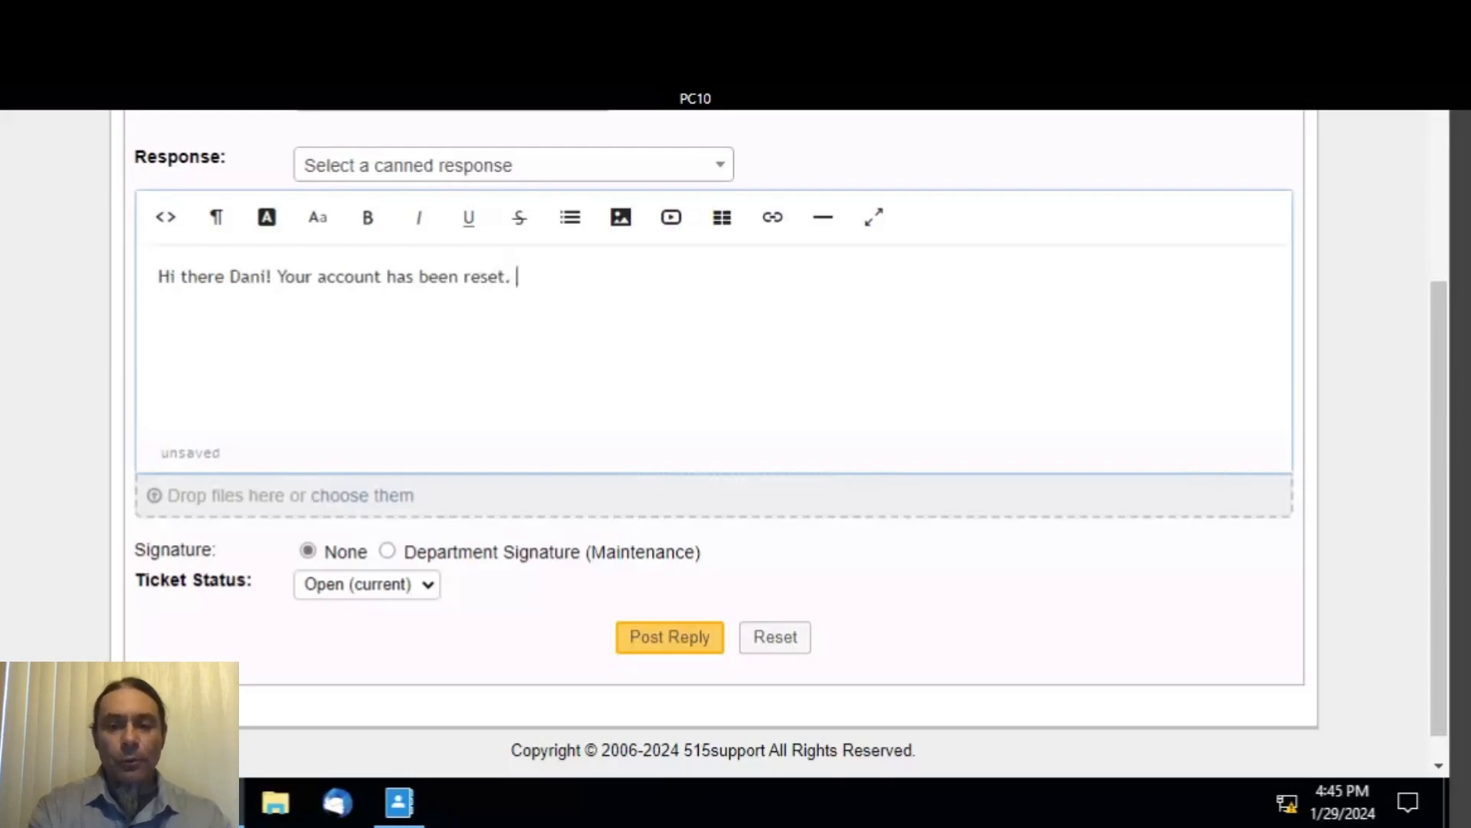
type(". Pl")
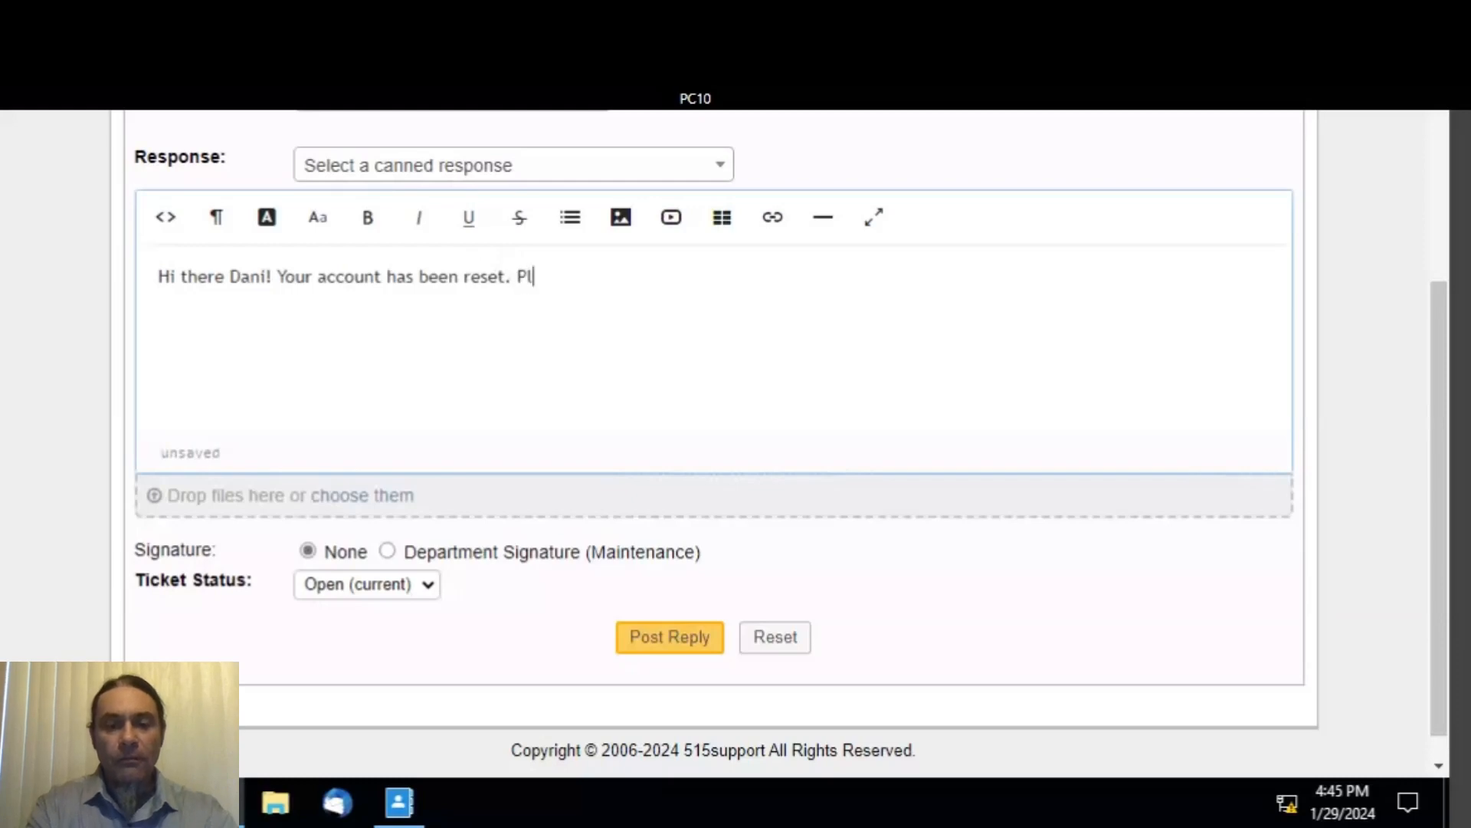
type("ease")
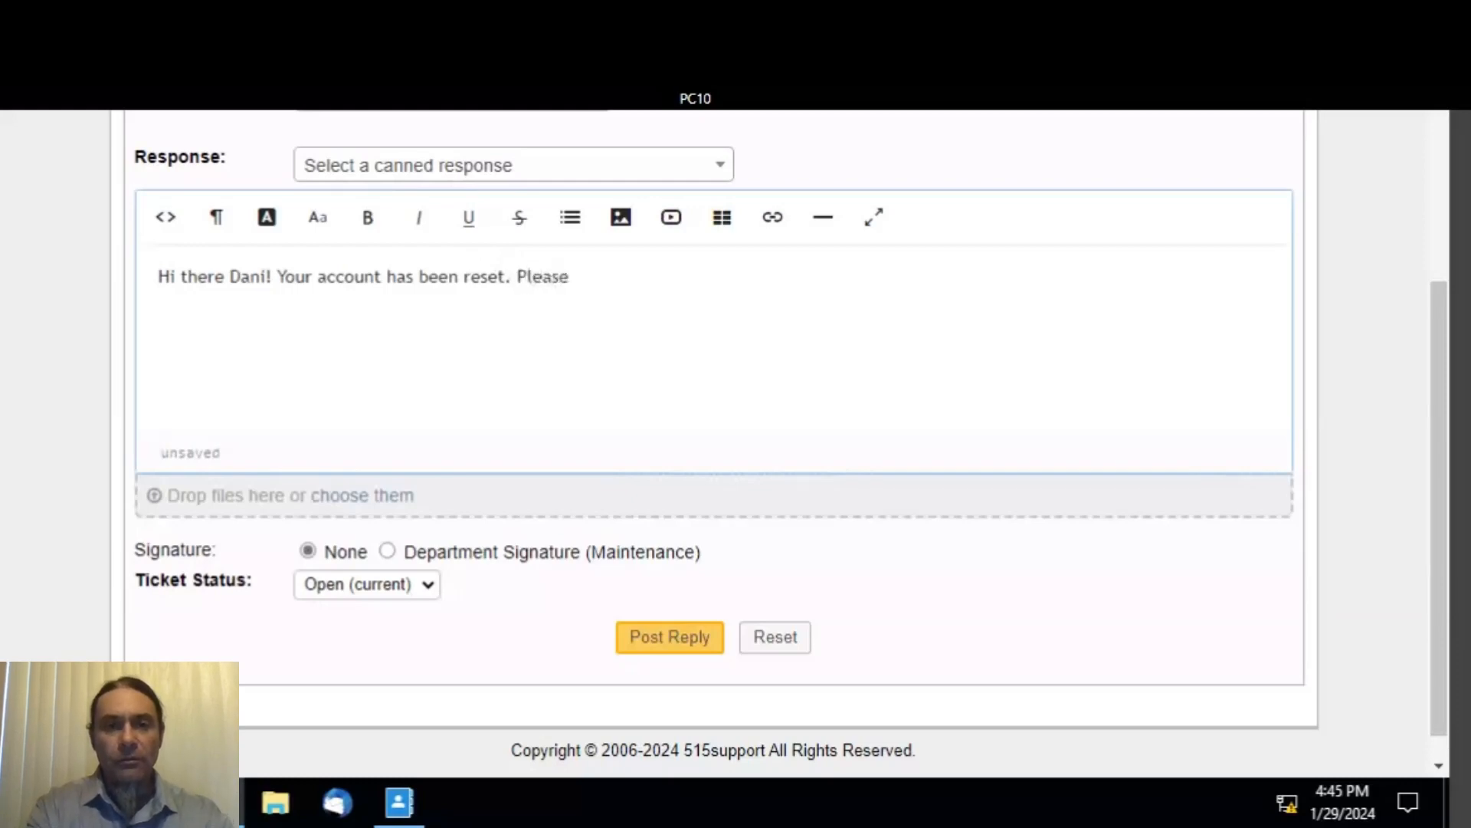
type(" con")
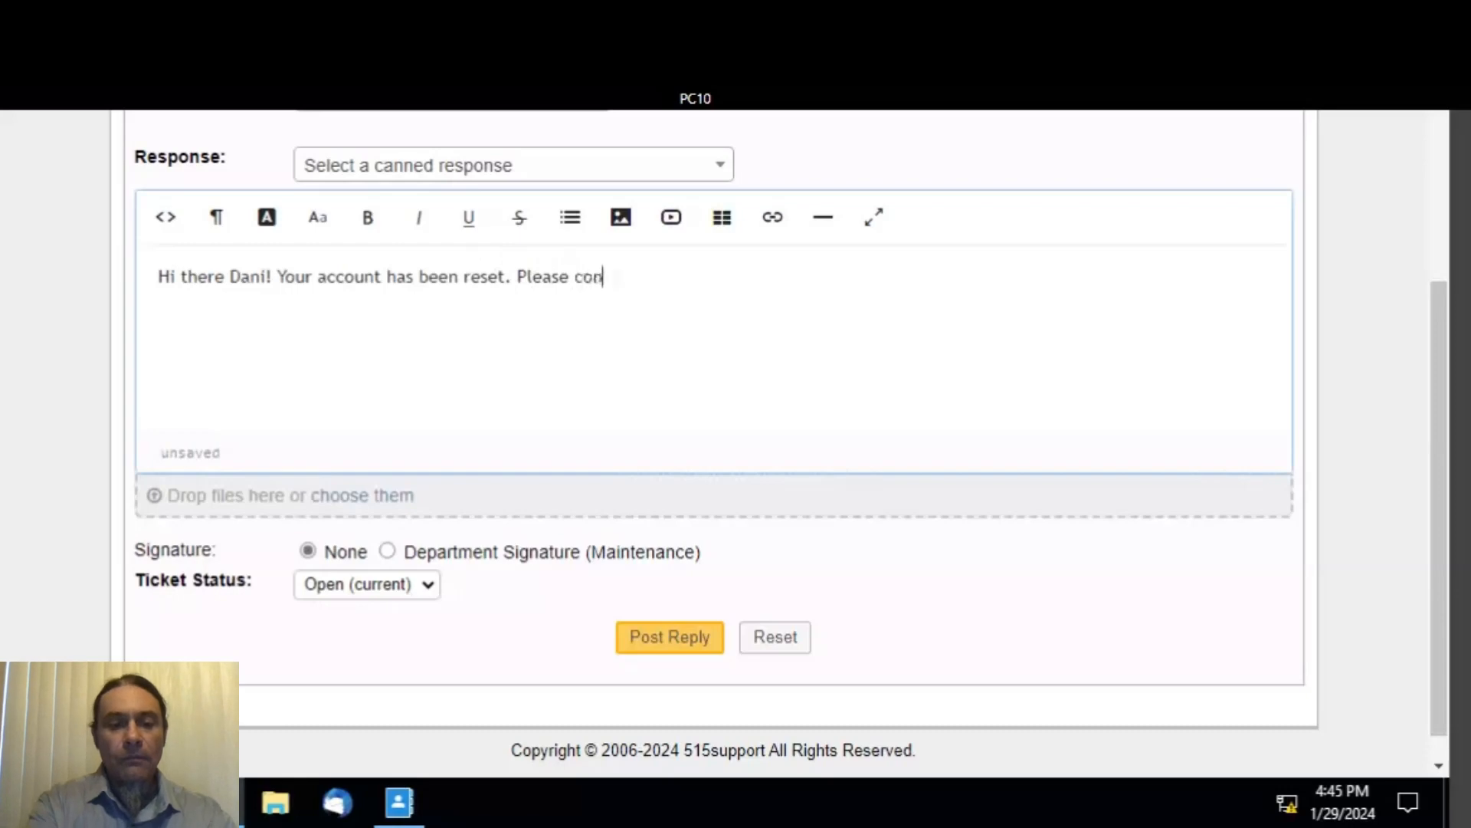
type("tact the")
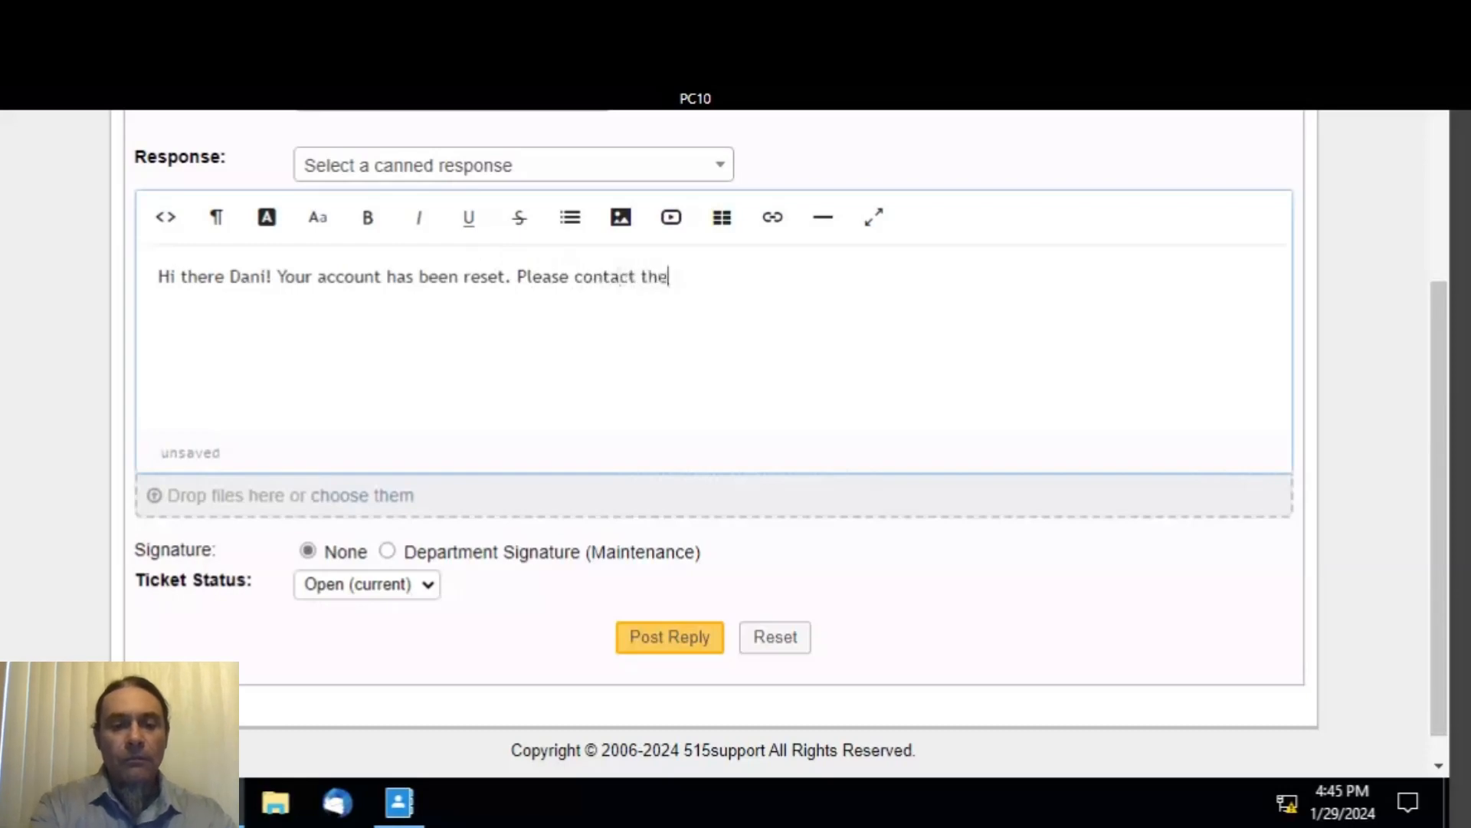
type(" help ")
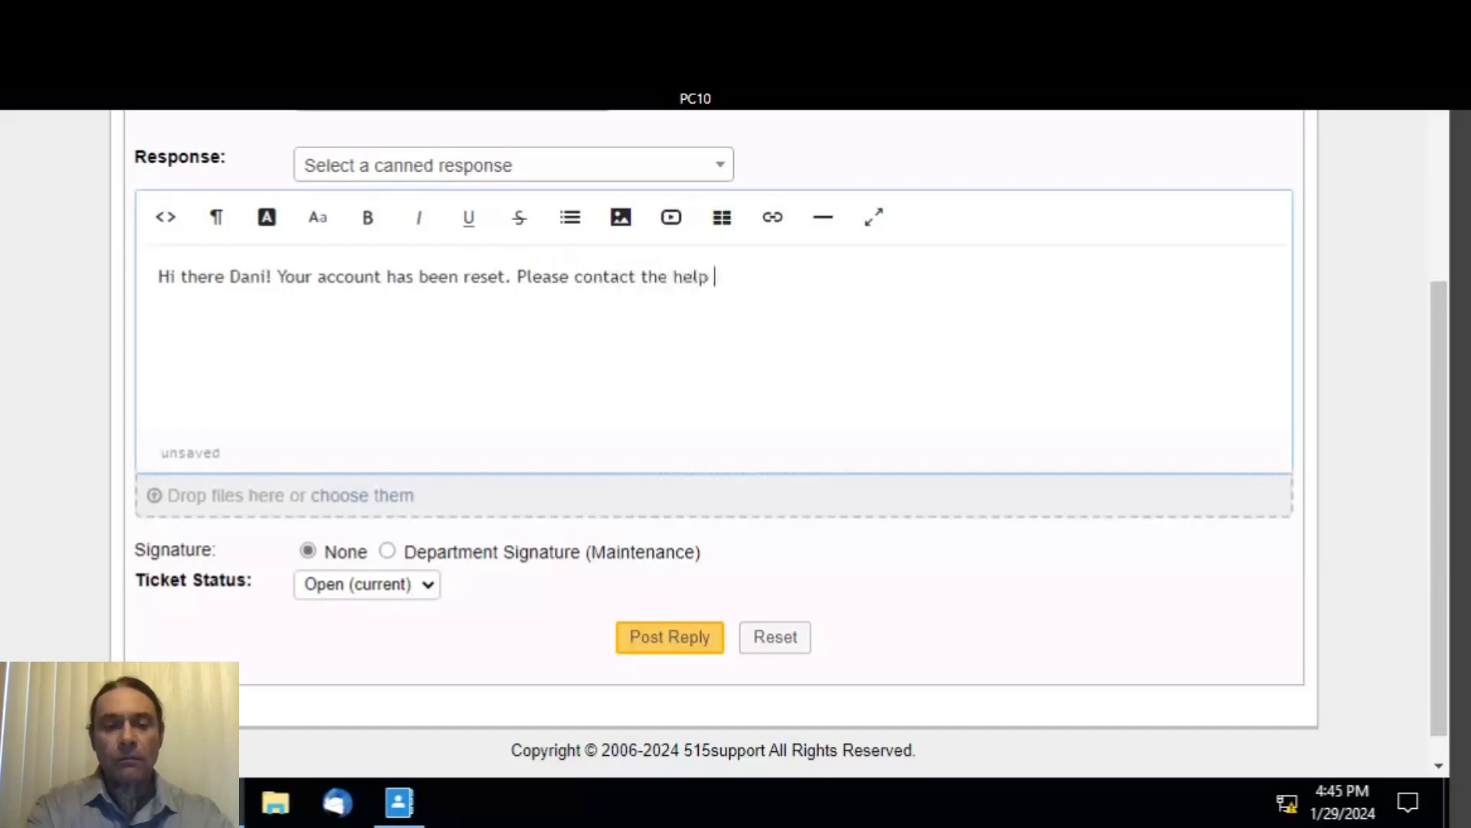
type("desk at ")
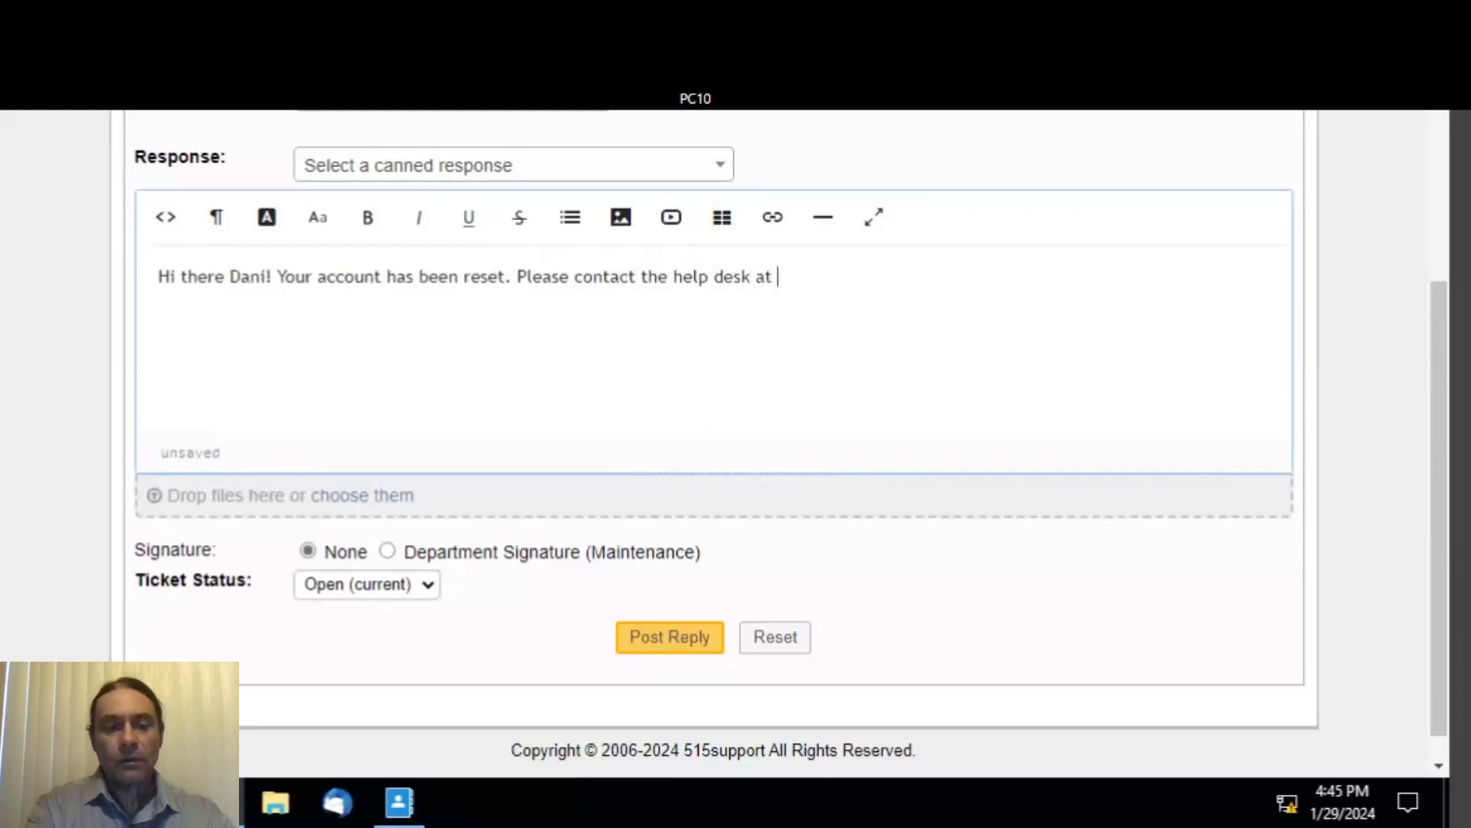
type("x1111")
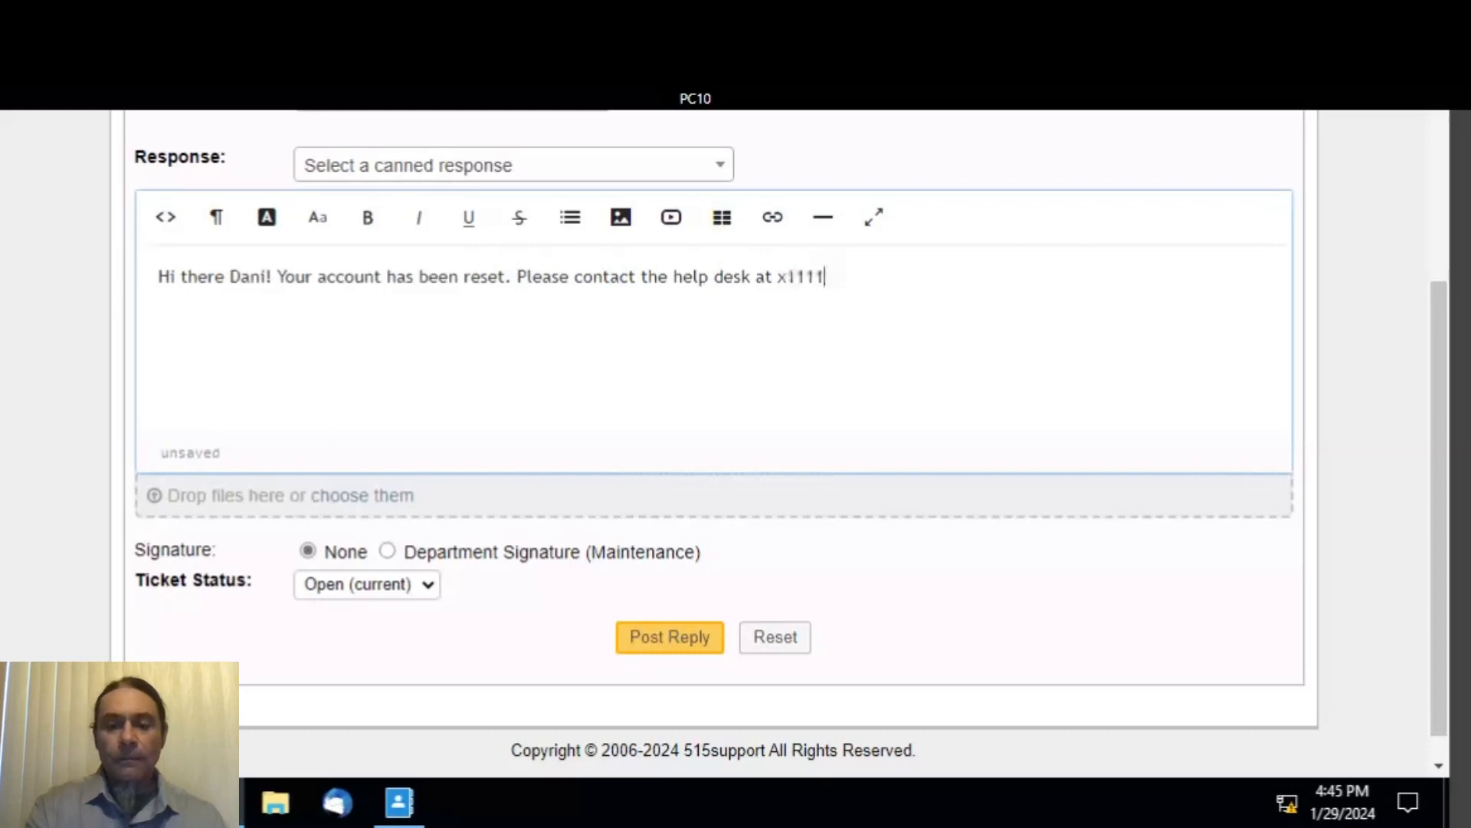
type(". ")
type("t")
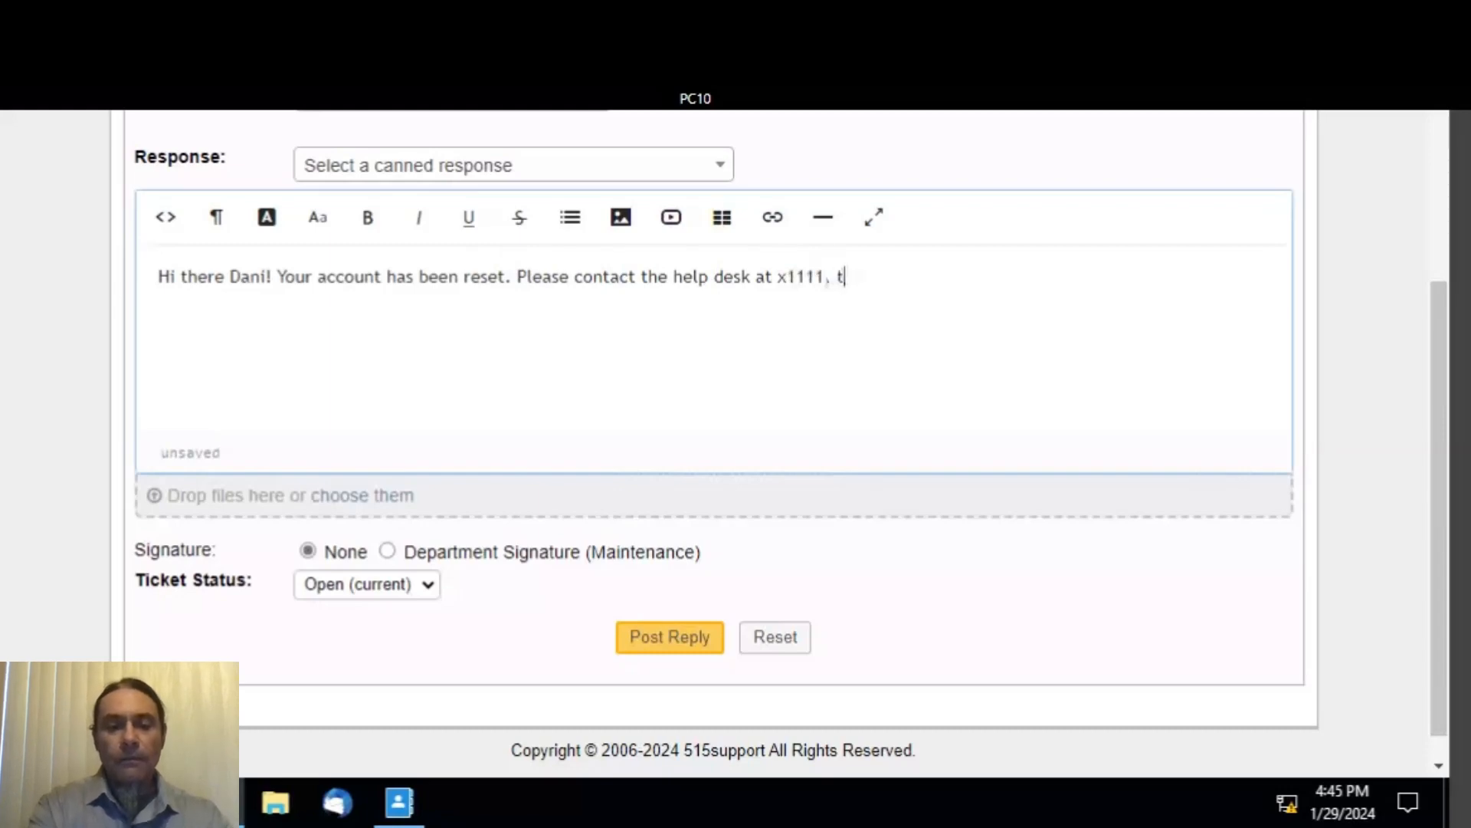
type("hank y")
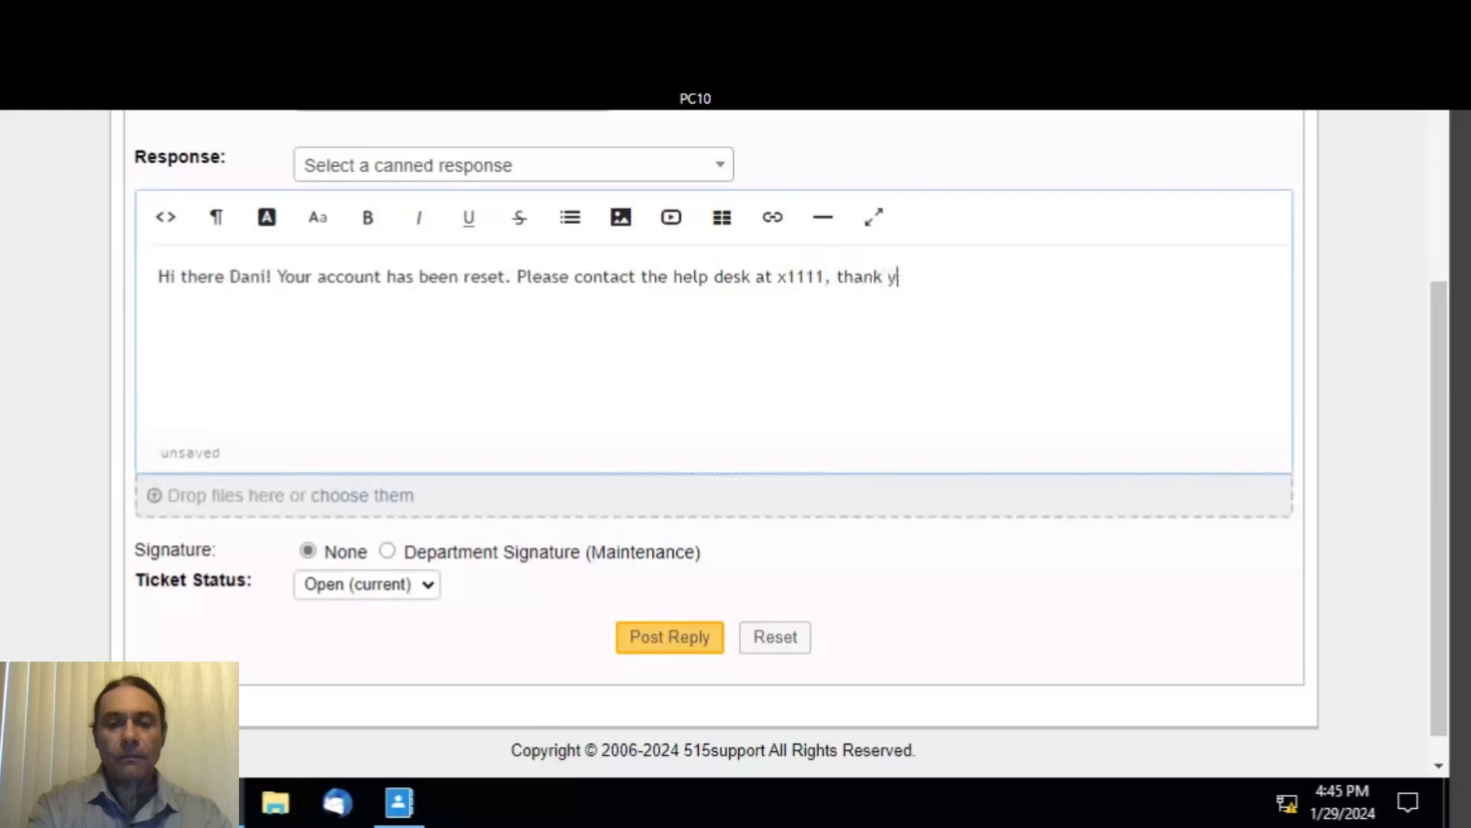
type("ou!")
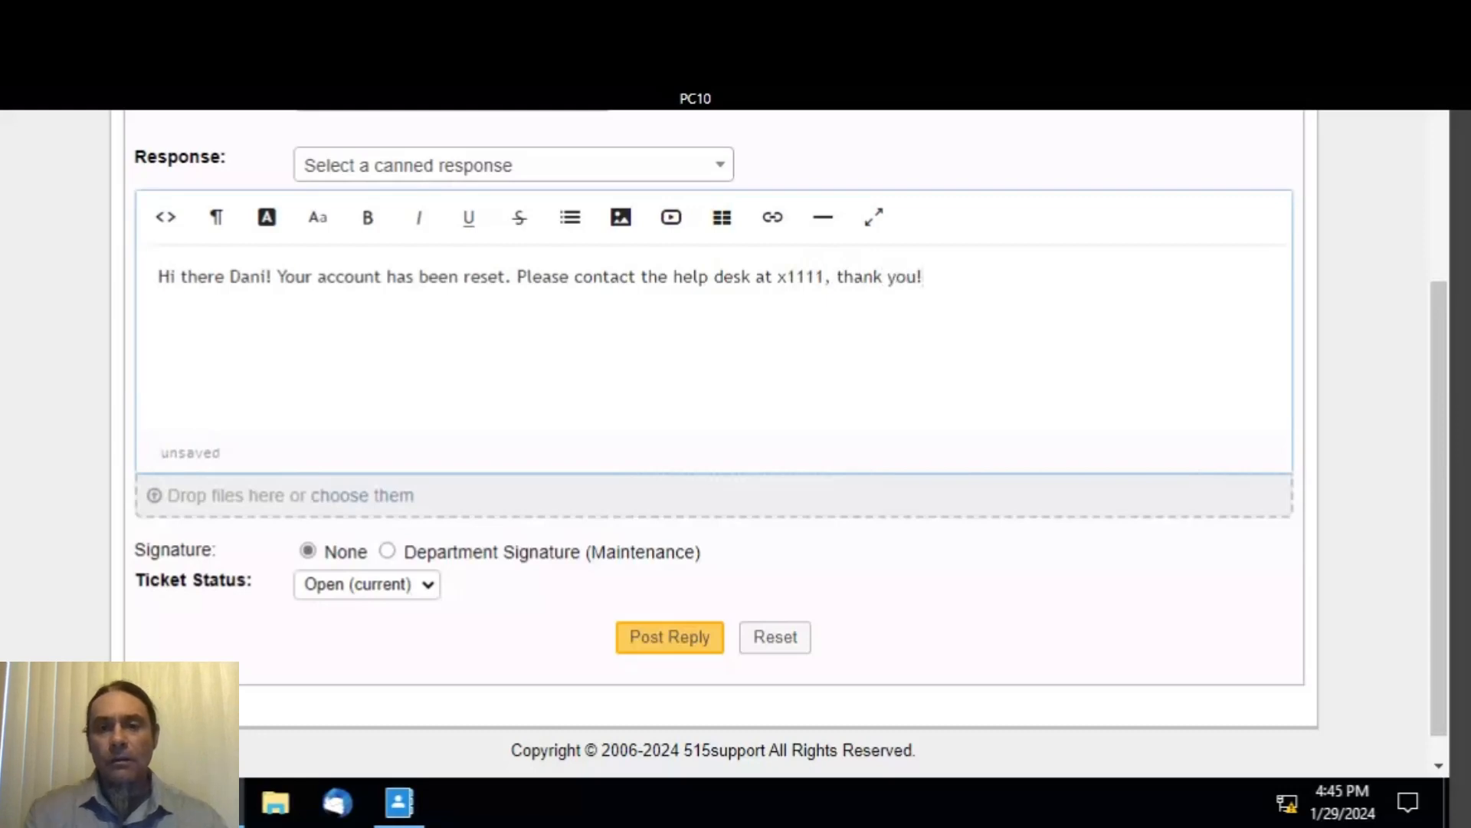
left_click(703, 640)
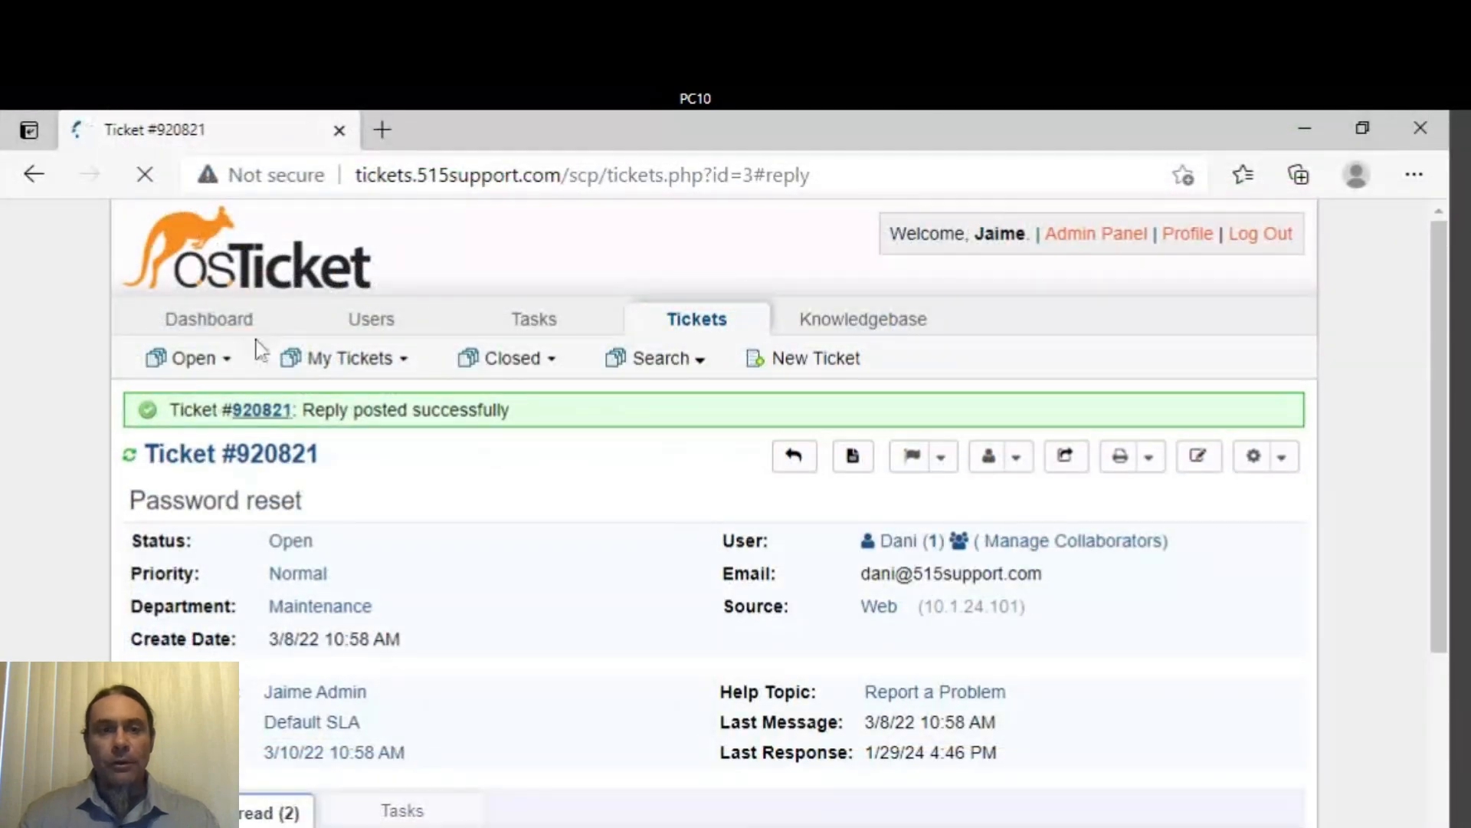
- Switch to the Answered queue and open the Reset password ticket
mouse_move(194, 364)
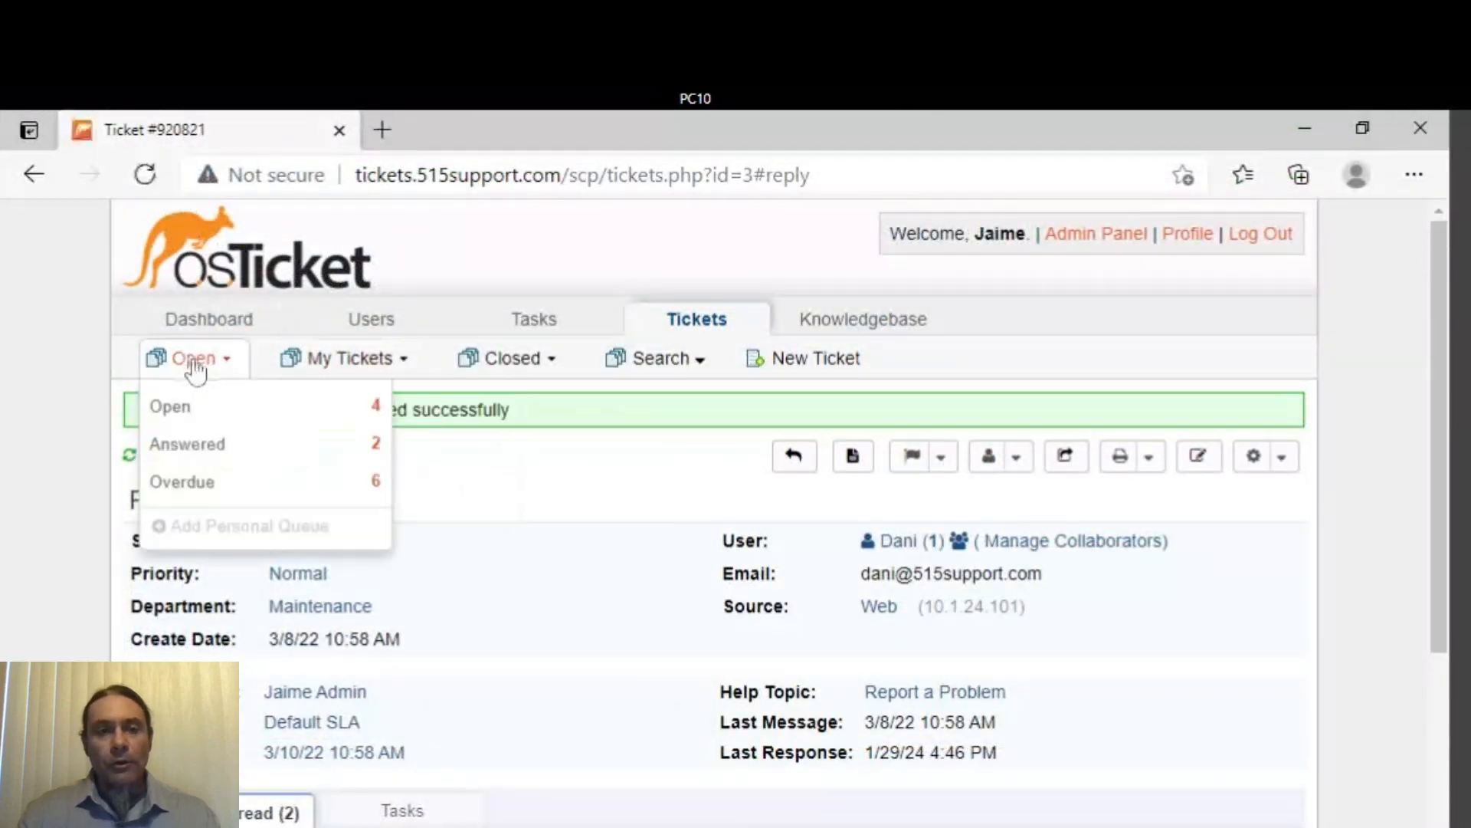
left_click(201, 450)
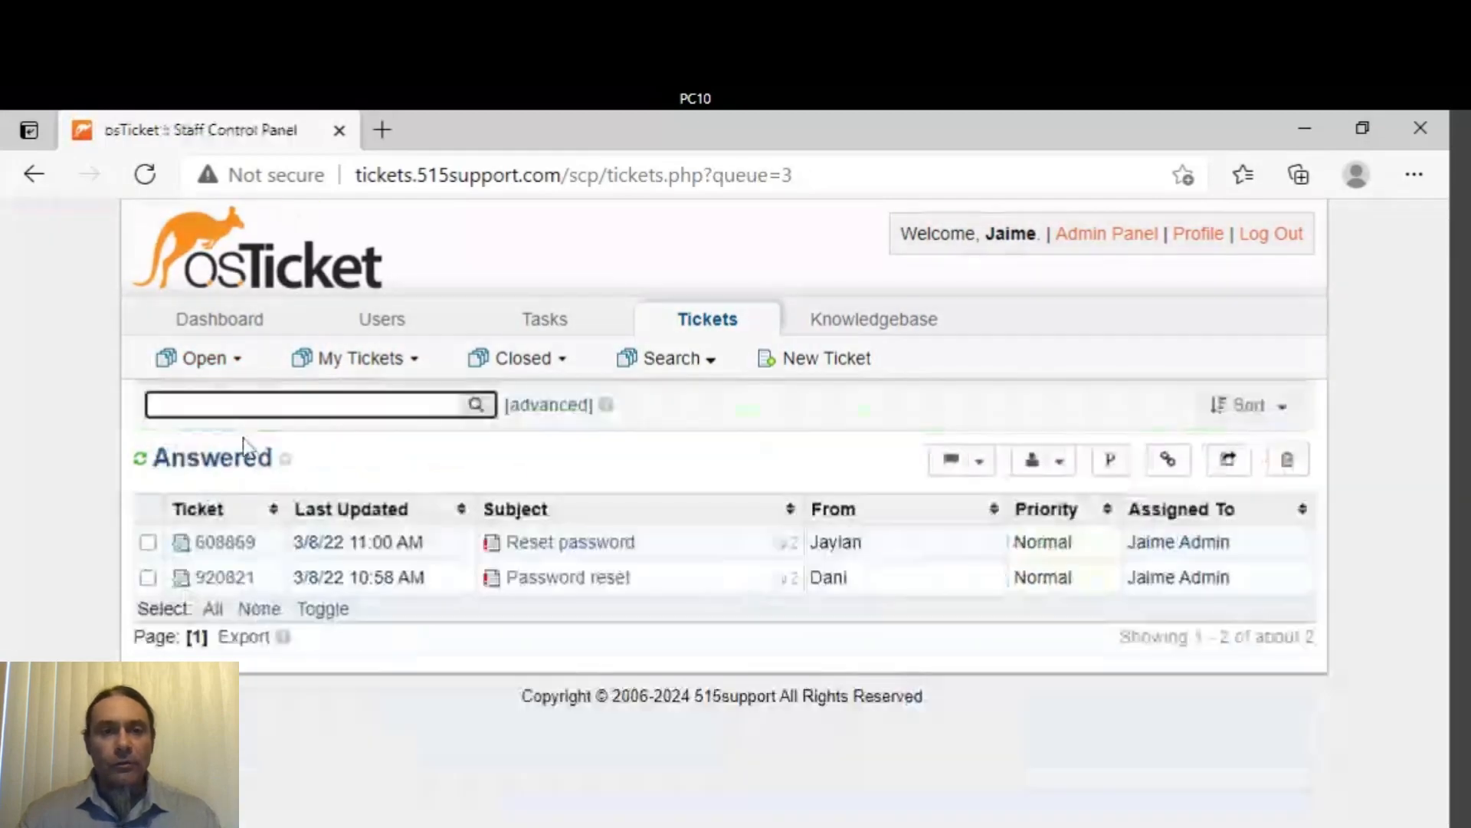
left_click(566, 541)
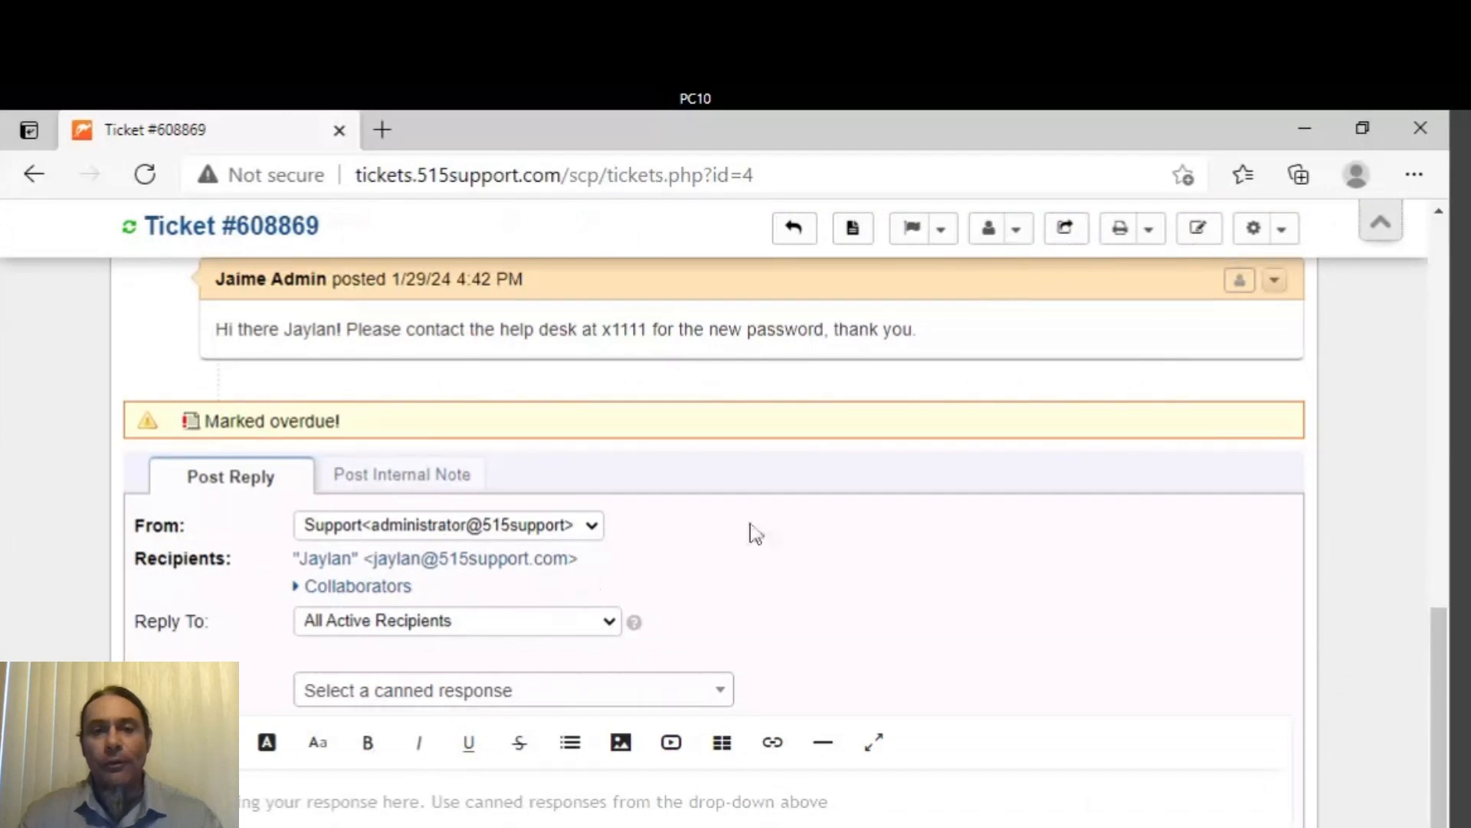
- Type the reply 'Verified by phone call', correcting the 'bby' typo
scroll(725, 467, "down", 5)
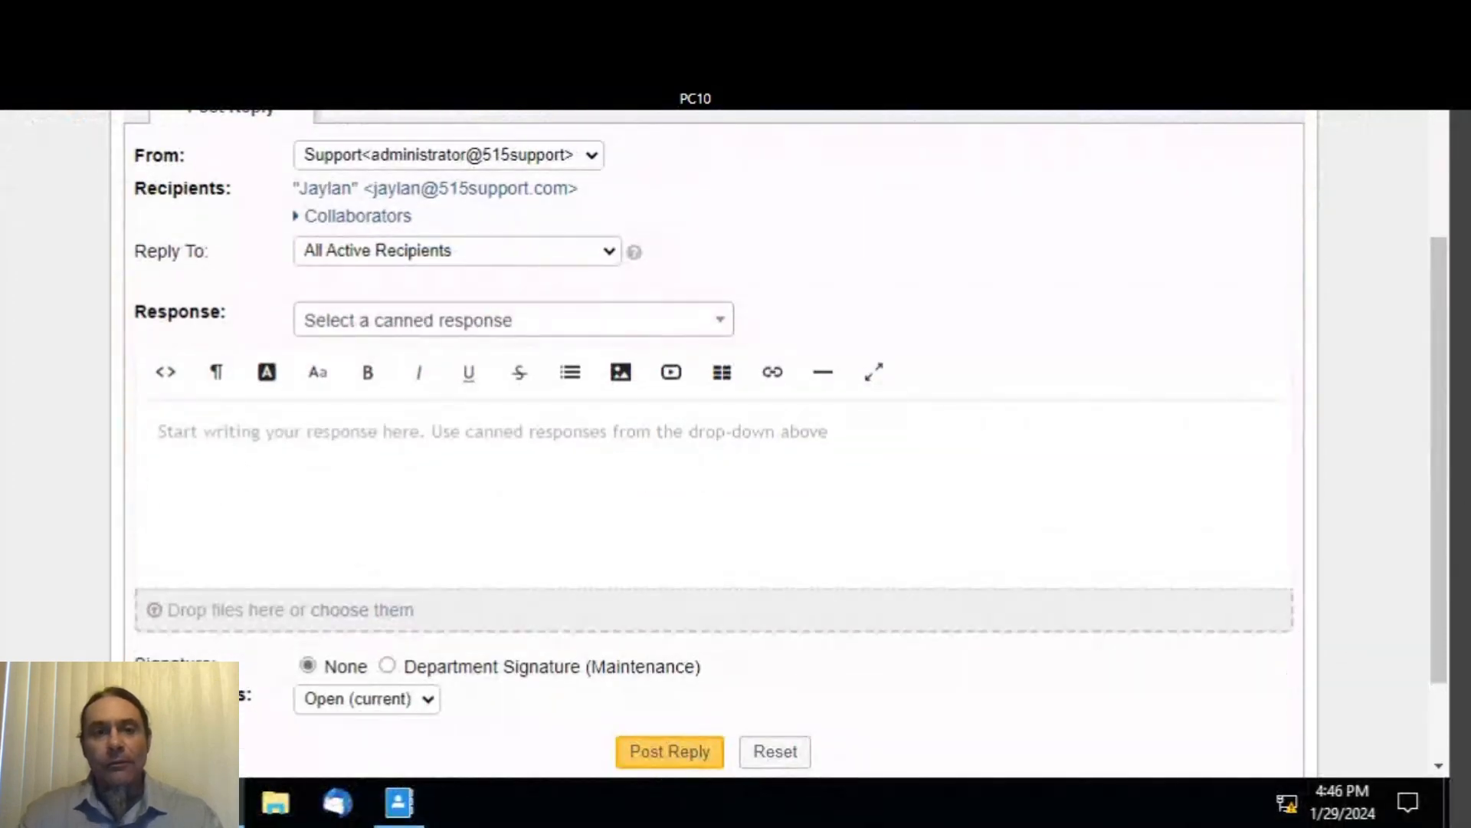
left_click(146, 470)
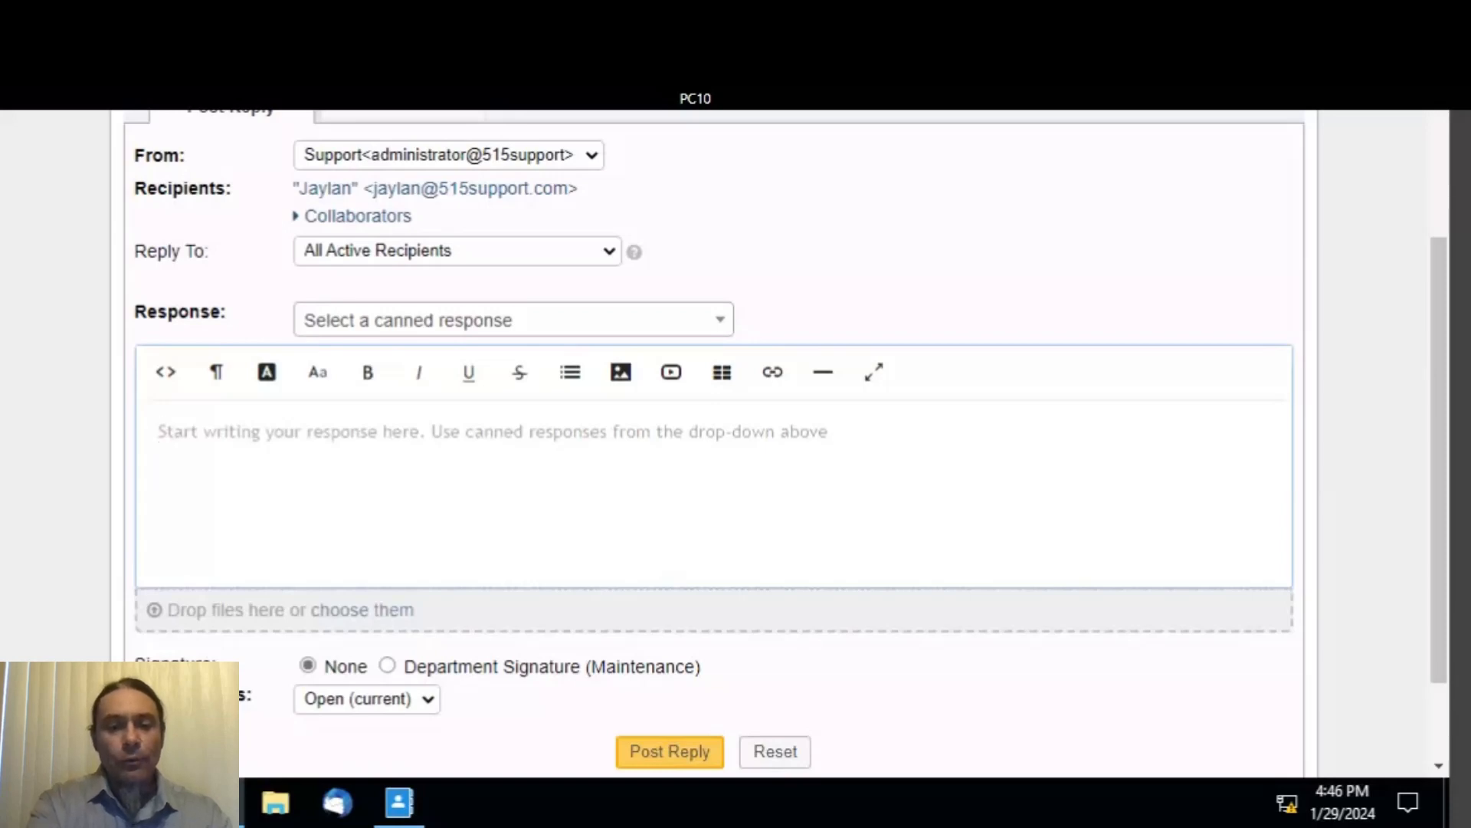
type("Ver")
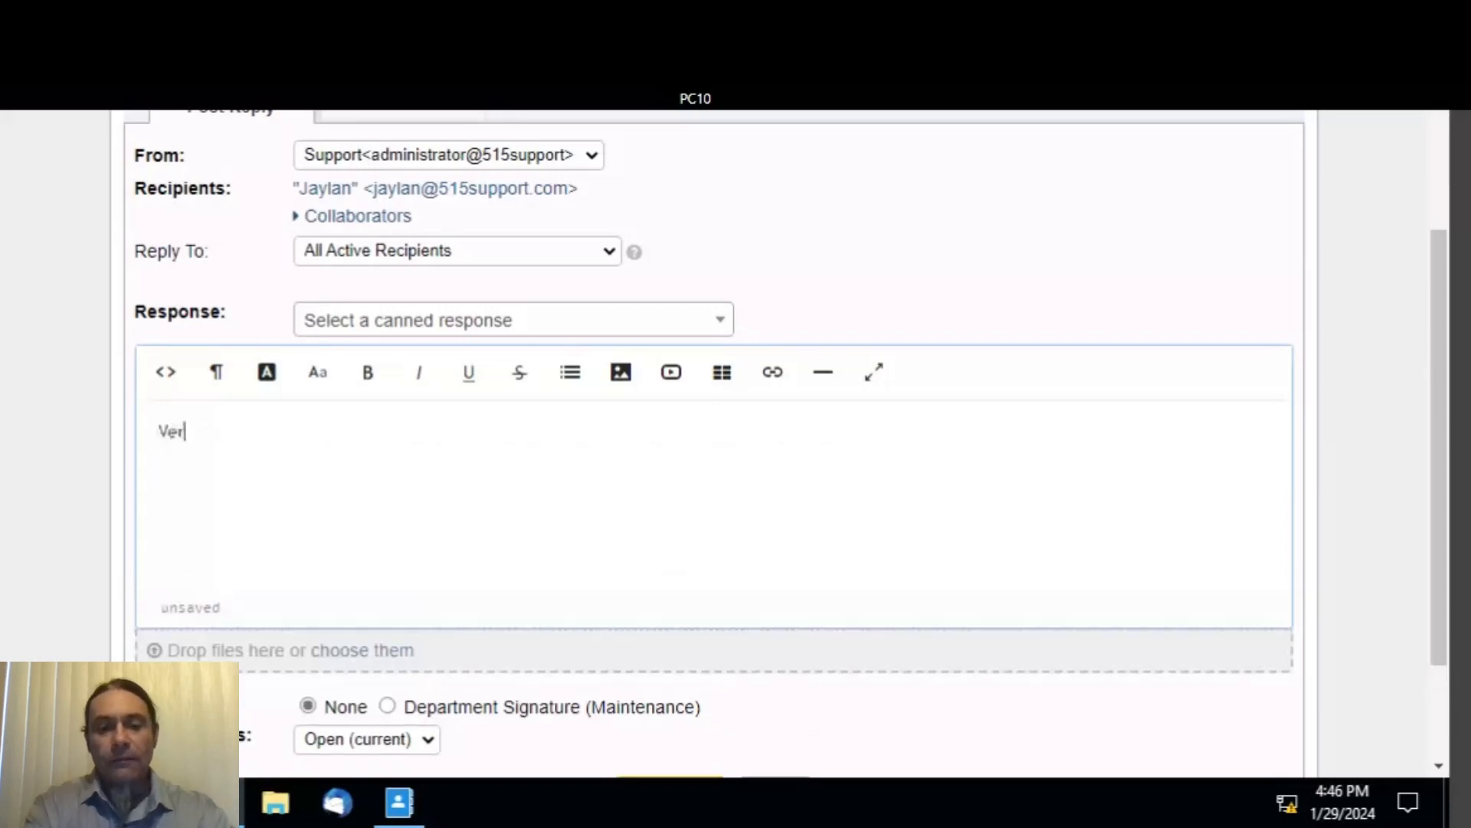
type("ife")
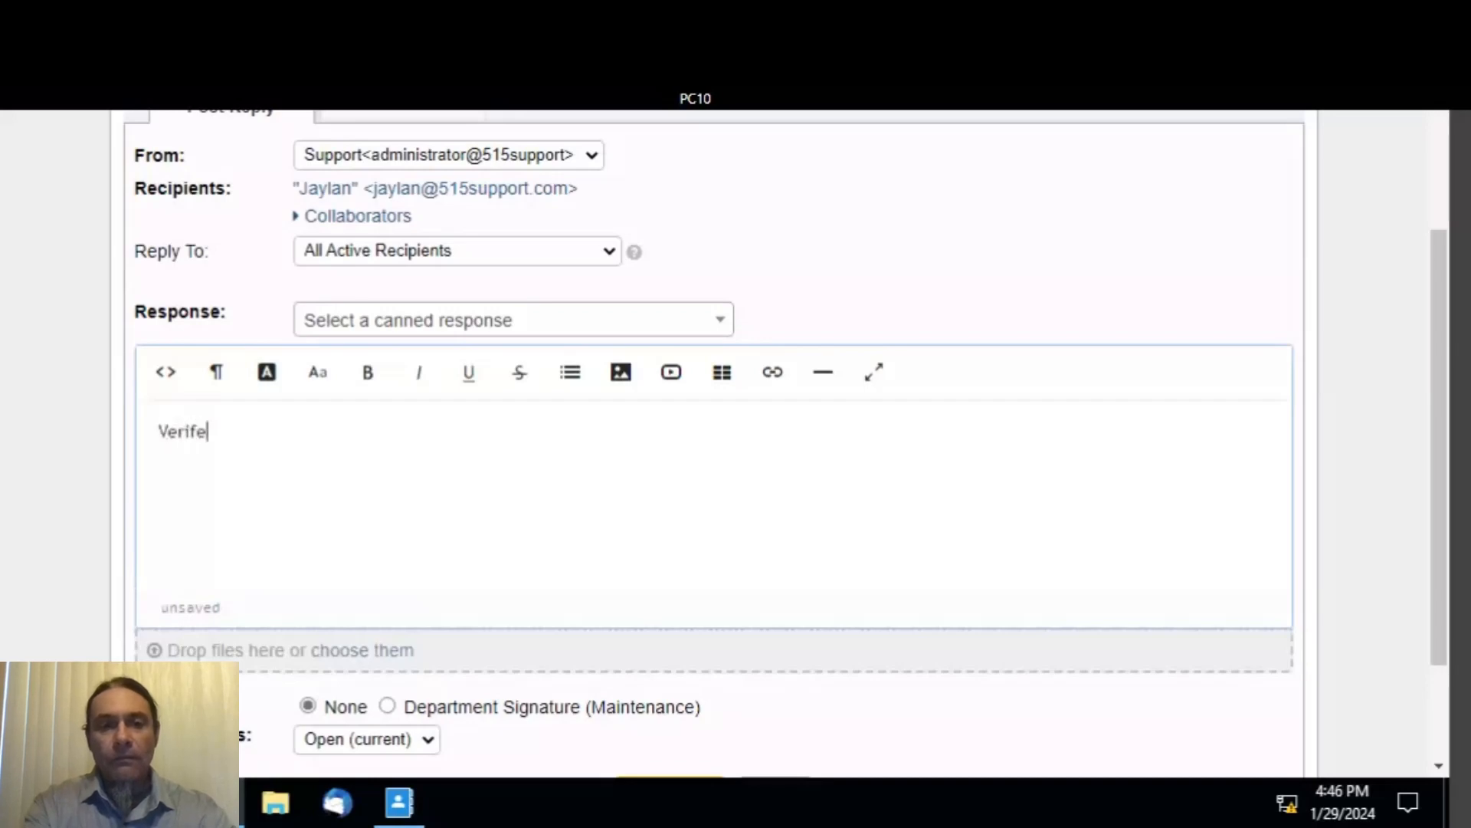
key("BackSpace")
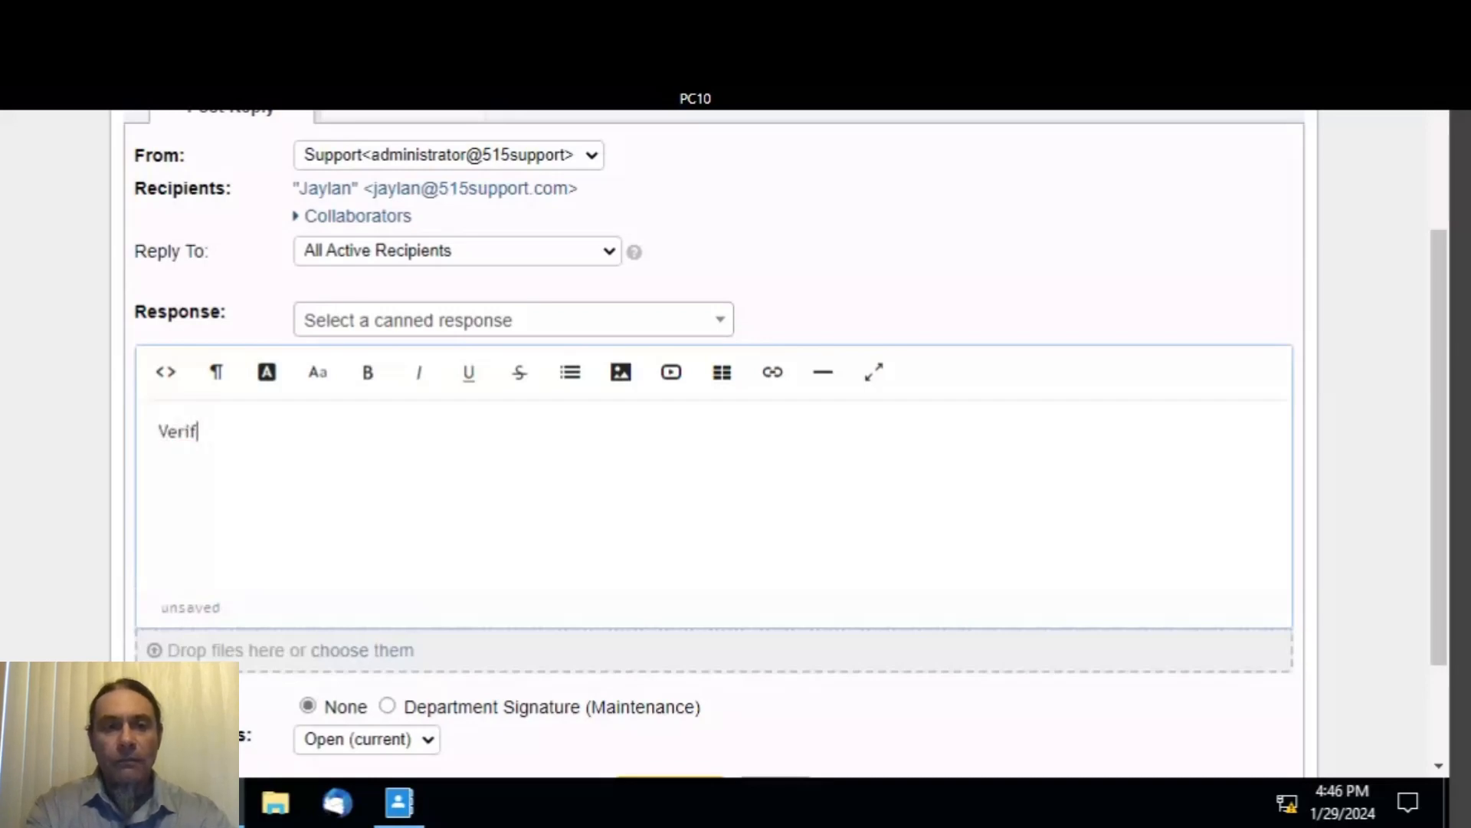
type("ied ")
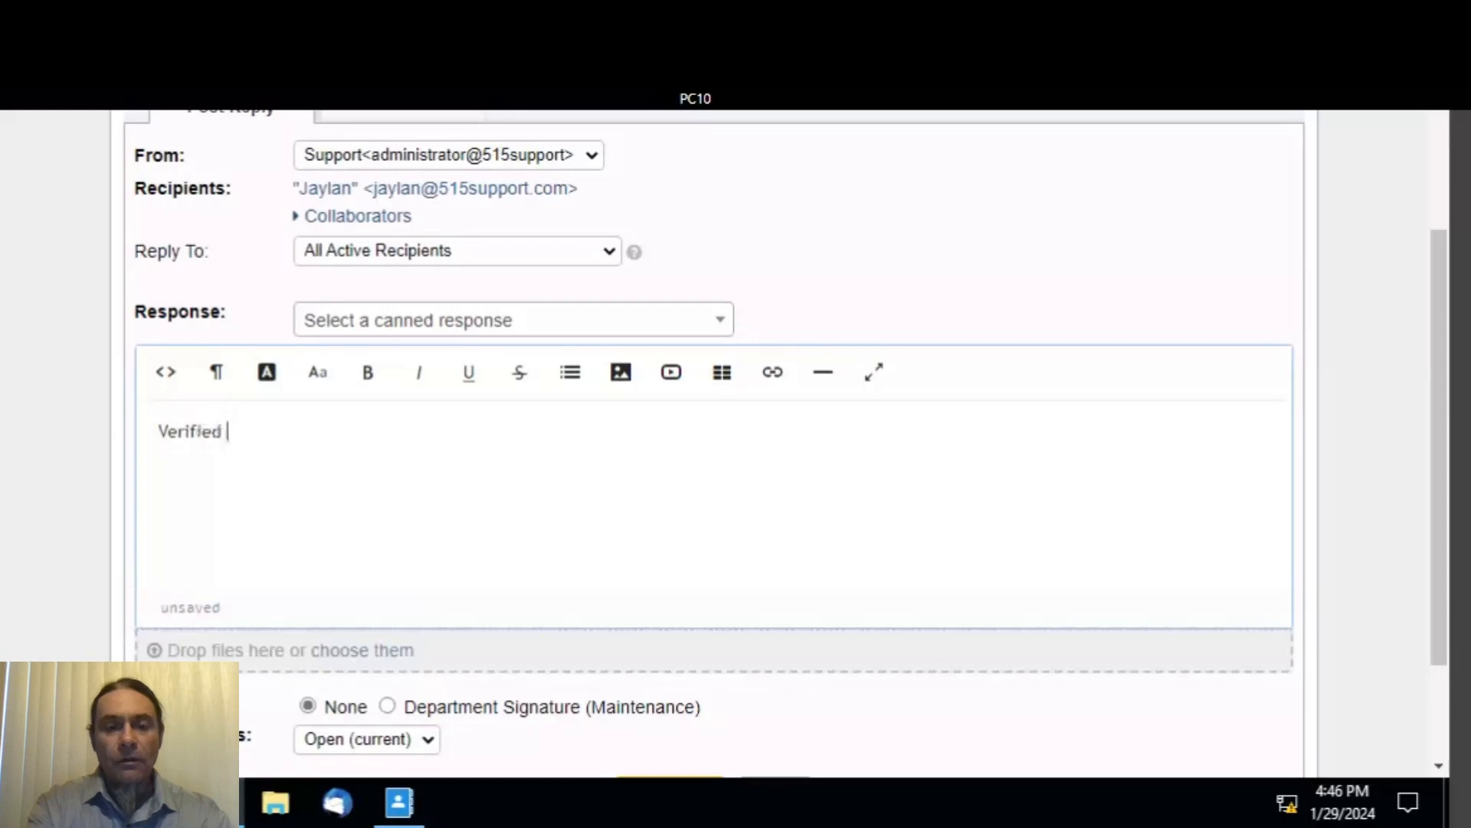
type("bby p")
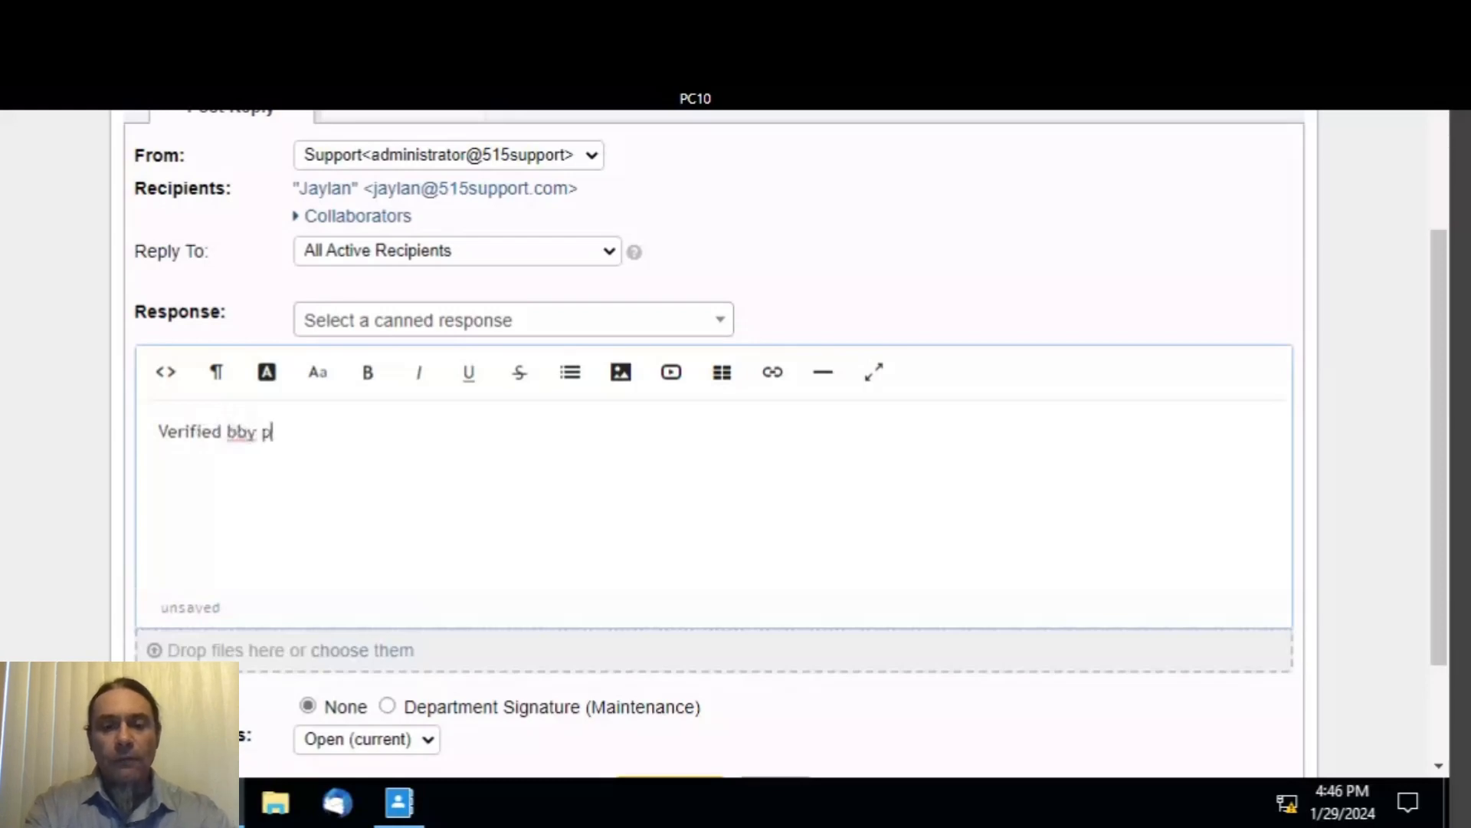
type("hon")
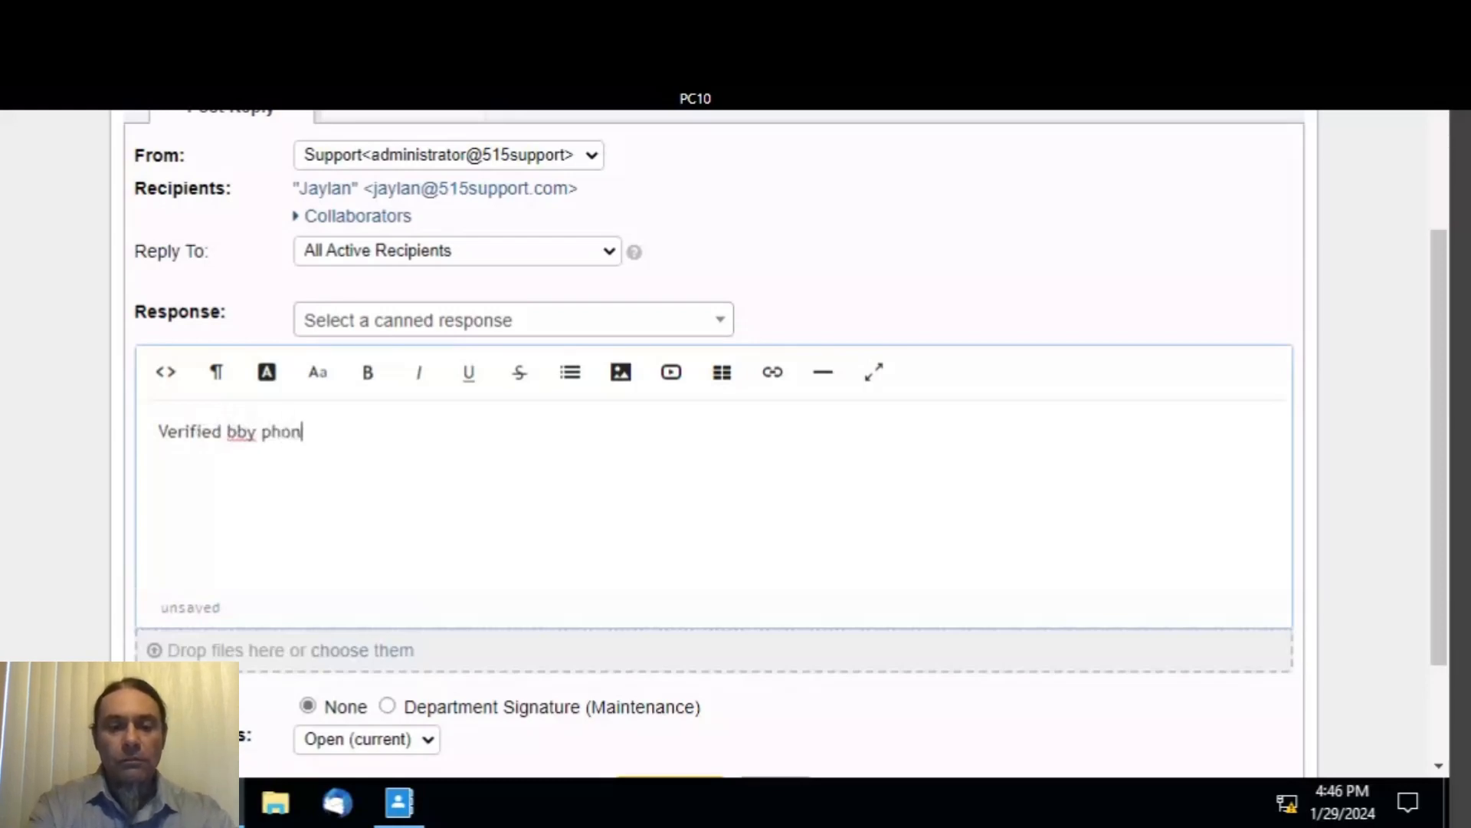
type("e call.")
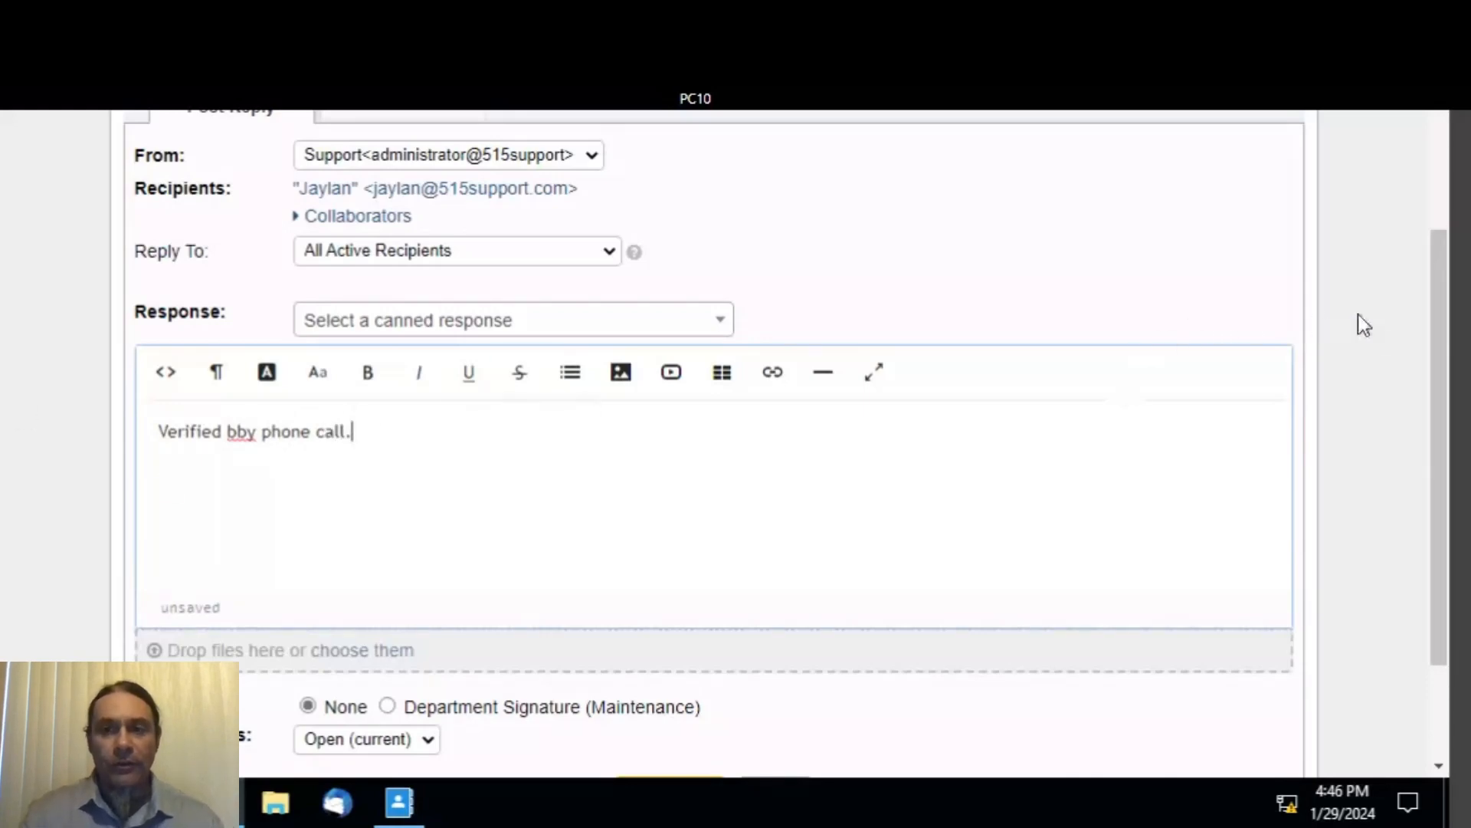
scroll(1364, 326, "down", 3)
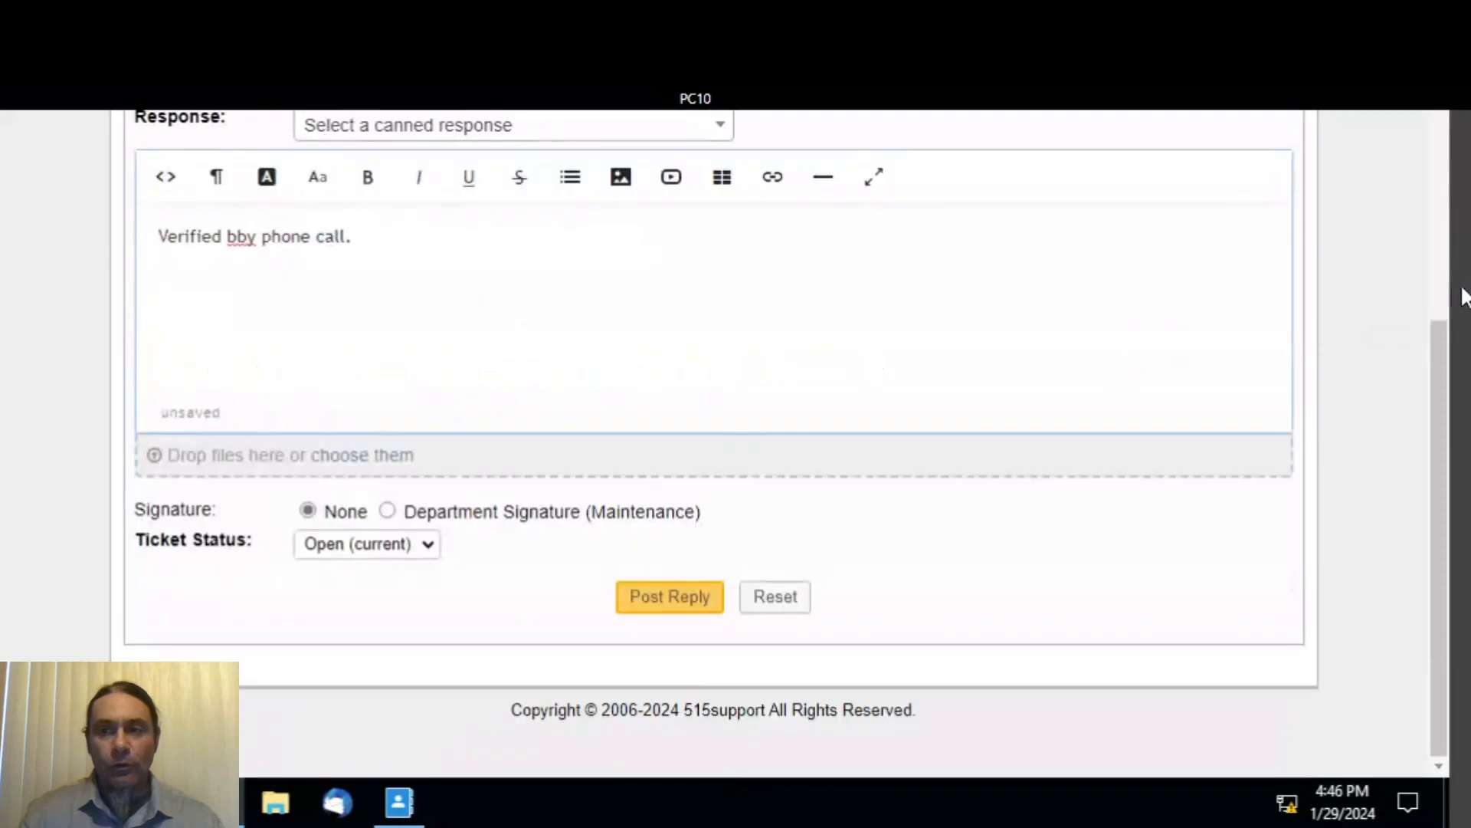
left_click(432, 546)
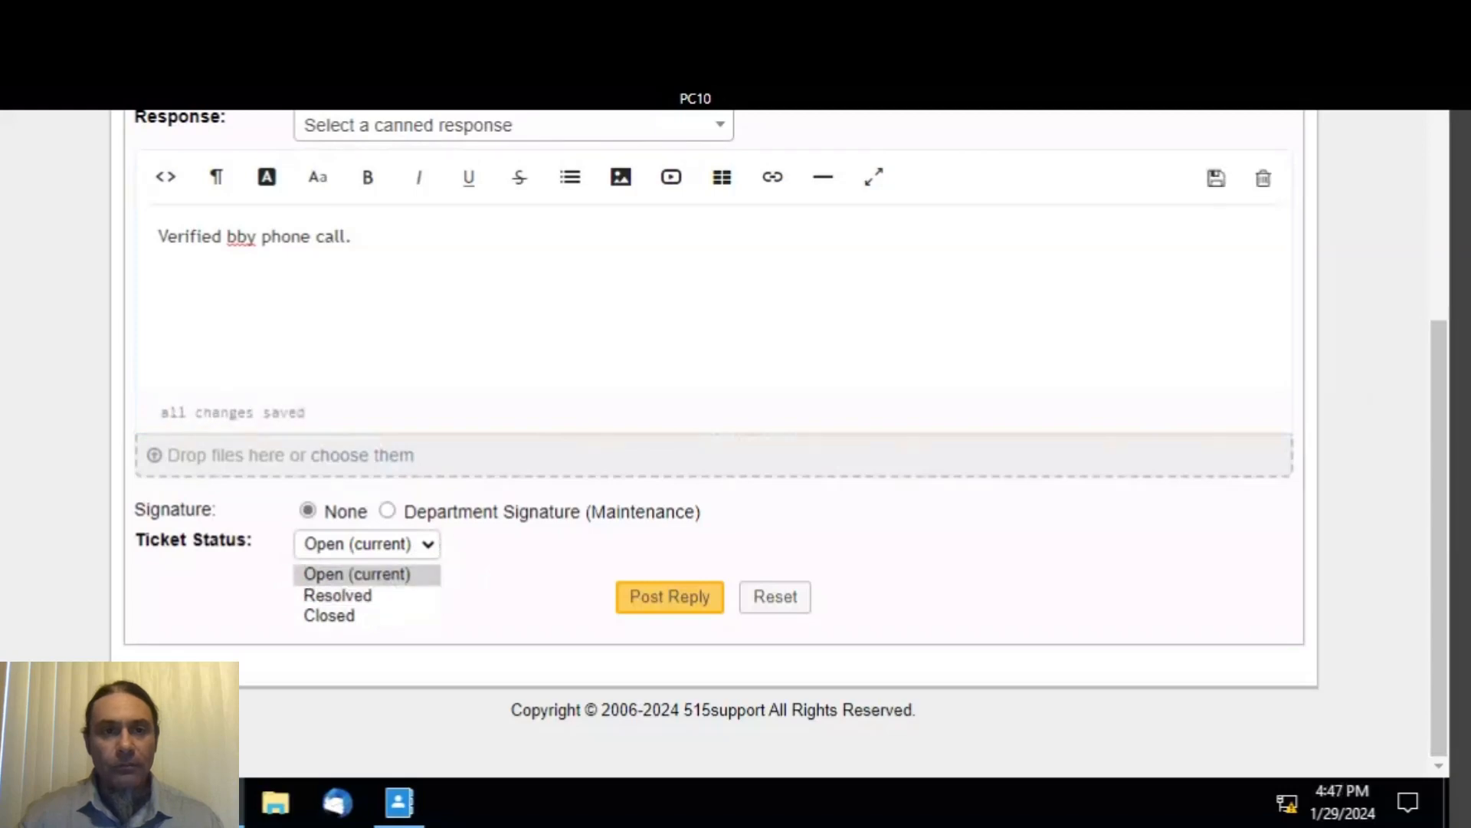
left_click(237, 236)
key("BackSpace")
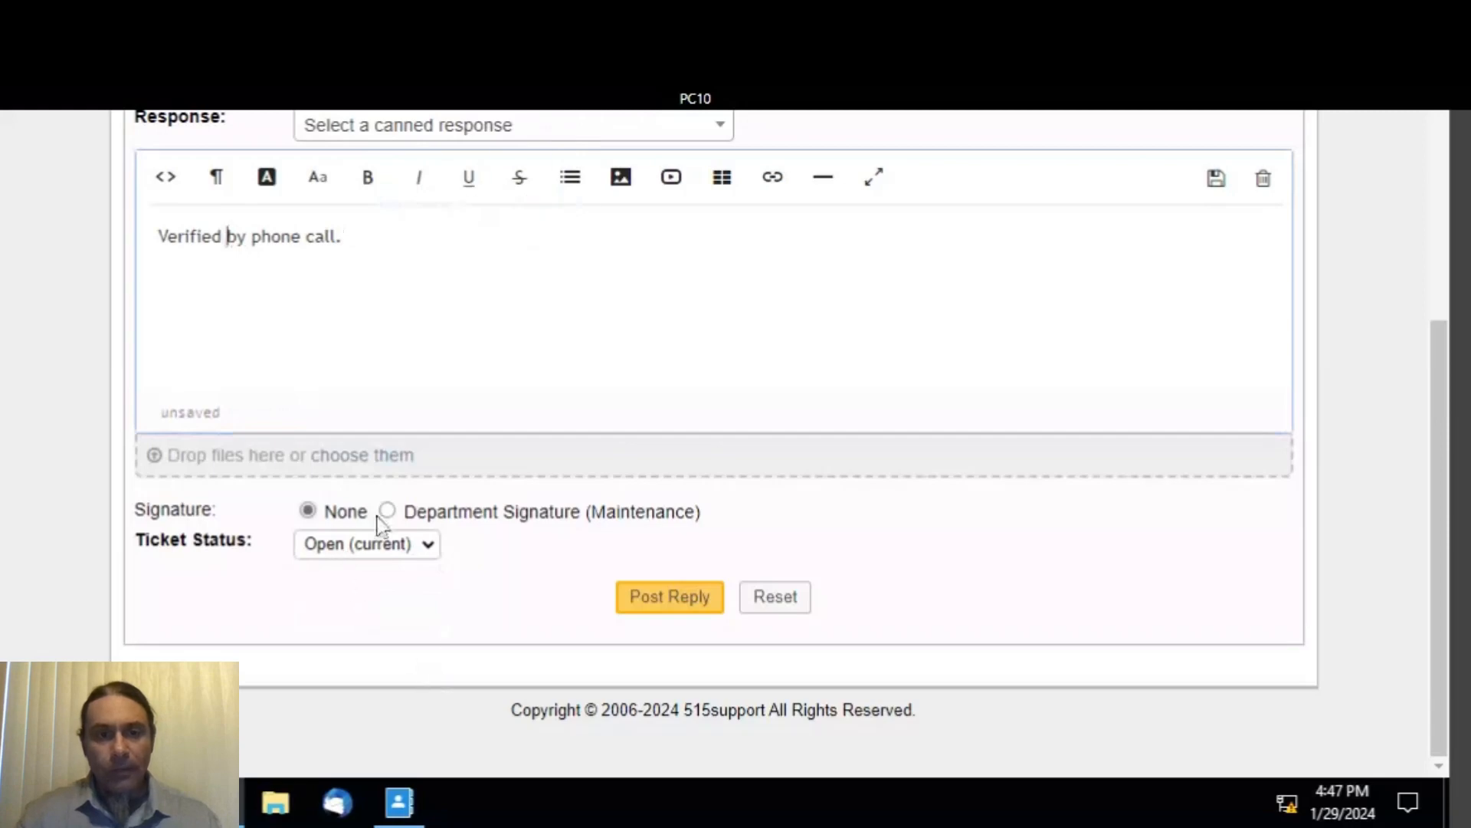
- Set Ticket Status to Resolved and post the reply
left_click(404, 557)
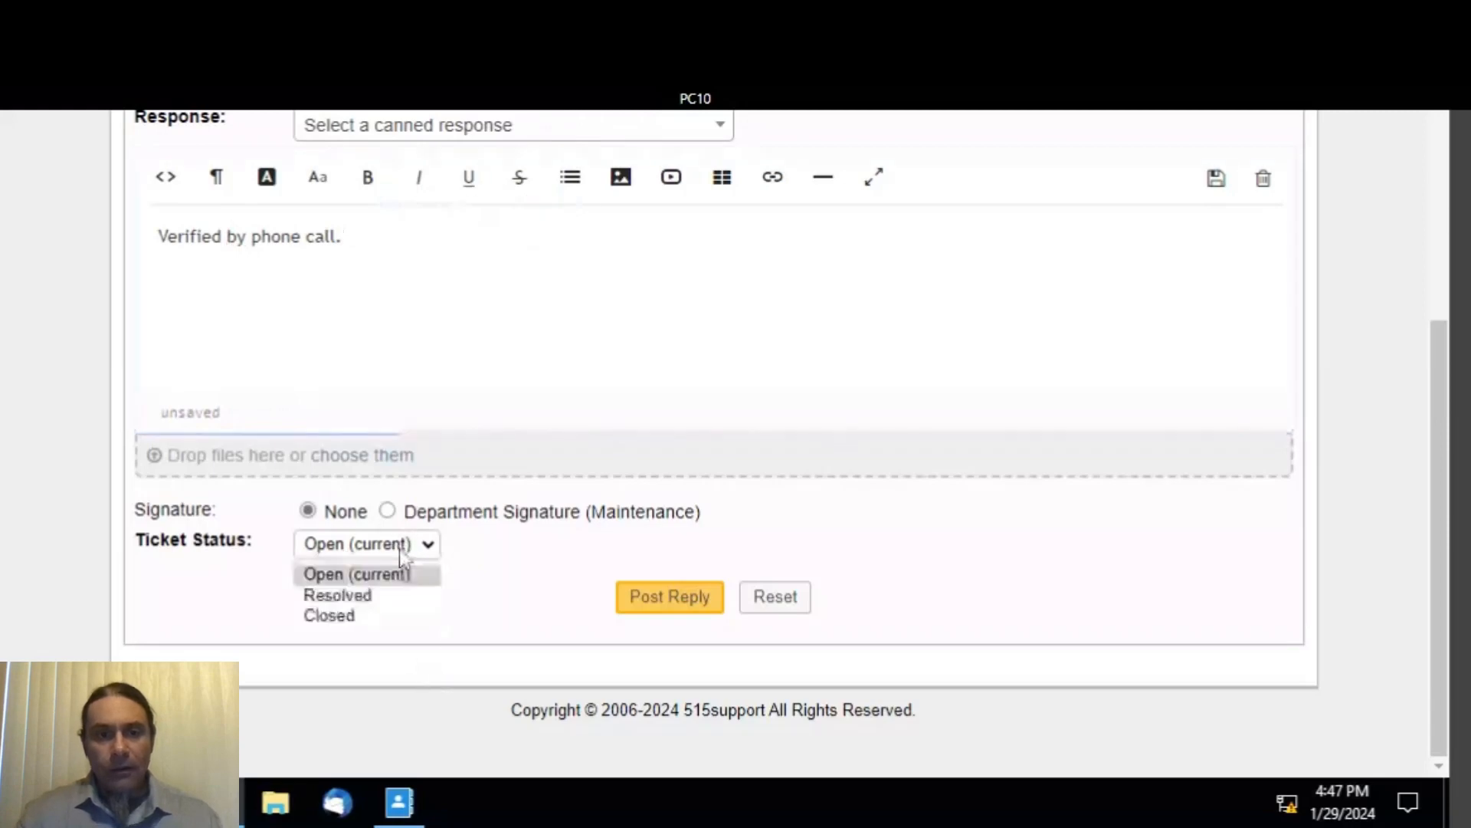
left_click(379, 596)
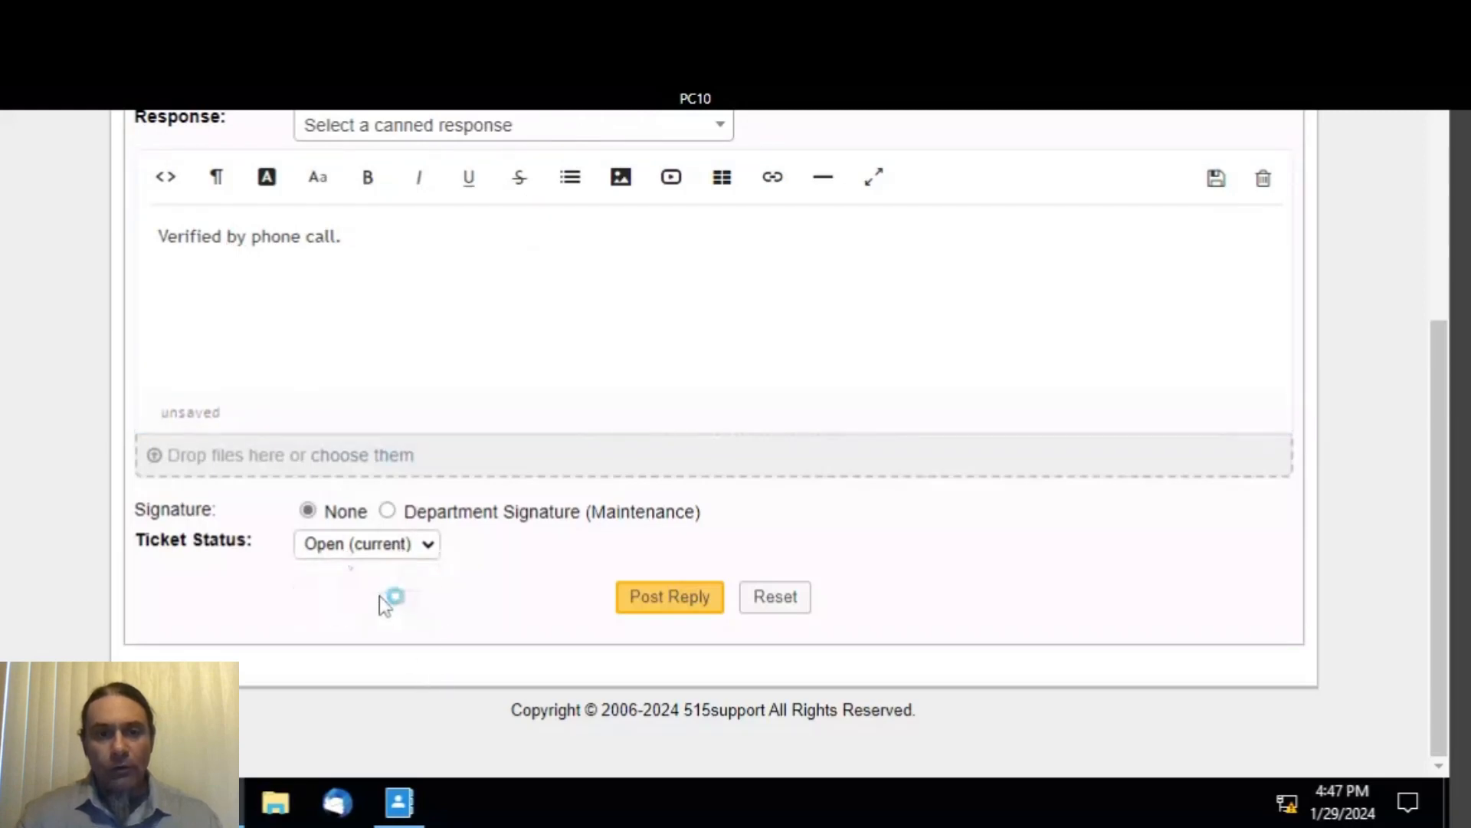
left_click(658, 605)
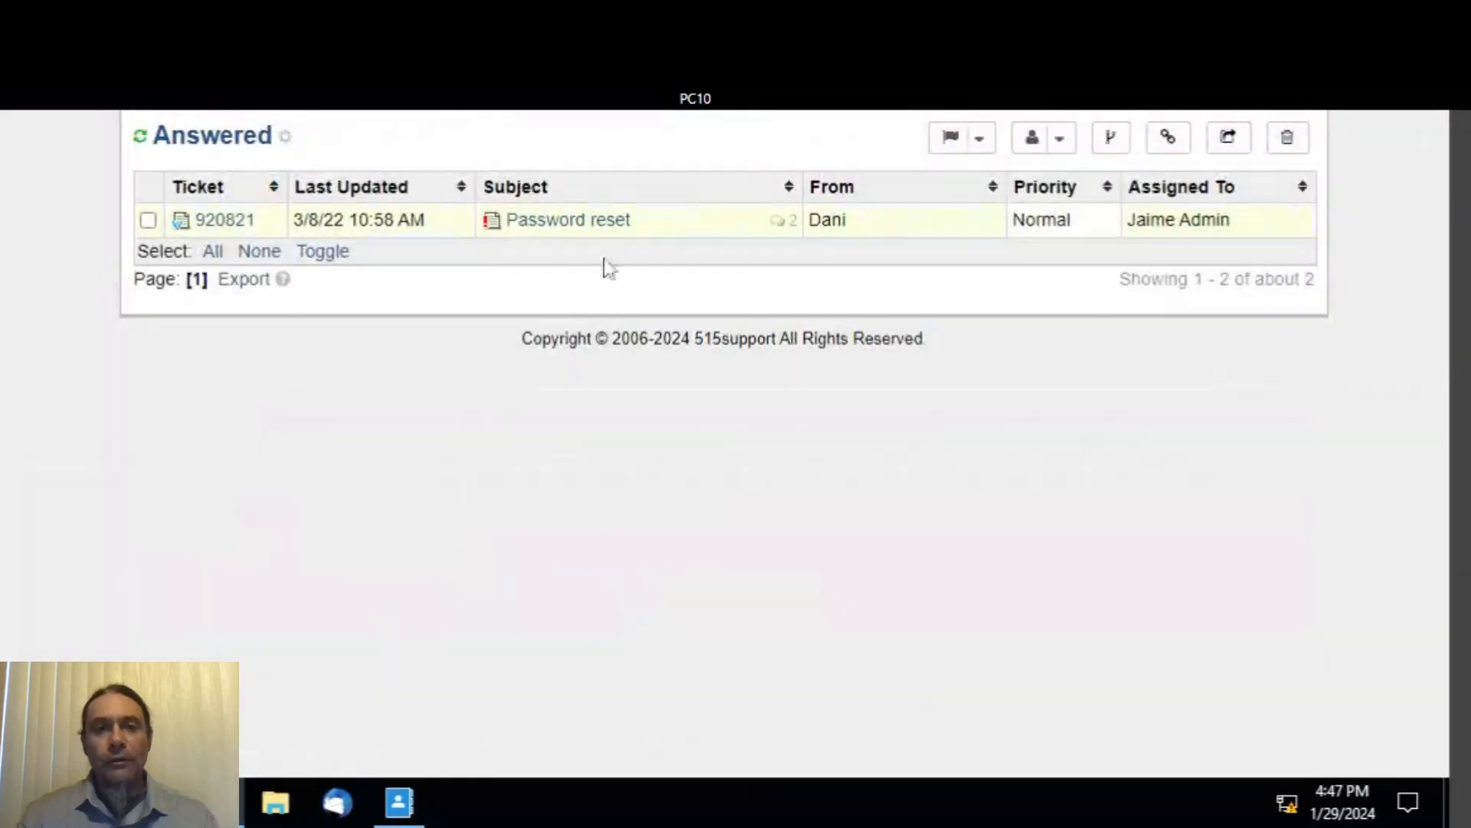
- Open the remaining Password reset ticket, reply 'Verified by phone call.' and post it as Resolved
left_click(571, 222)
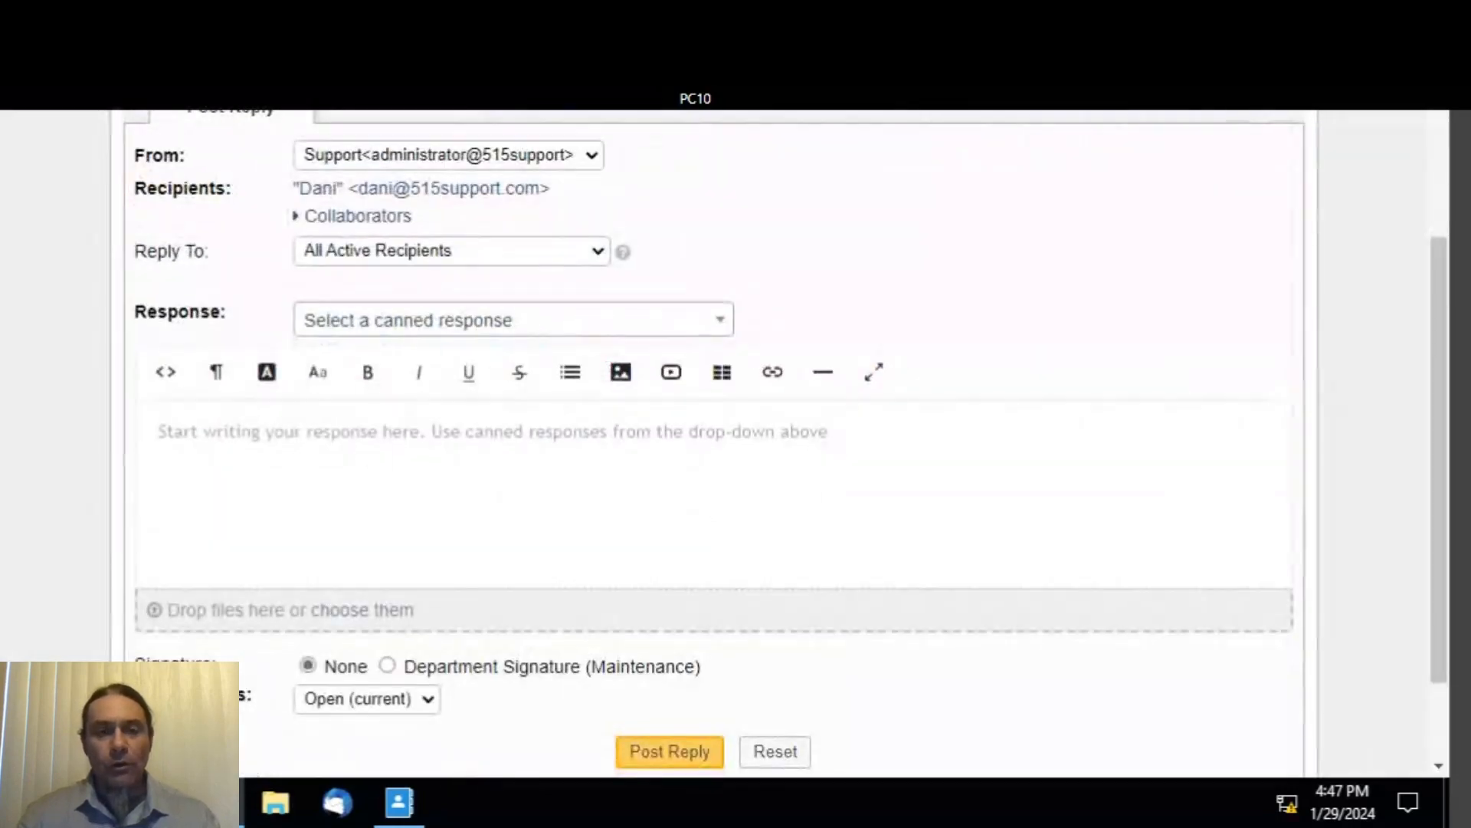
left_click(160, 432)
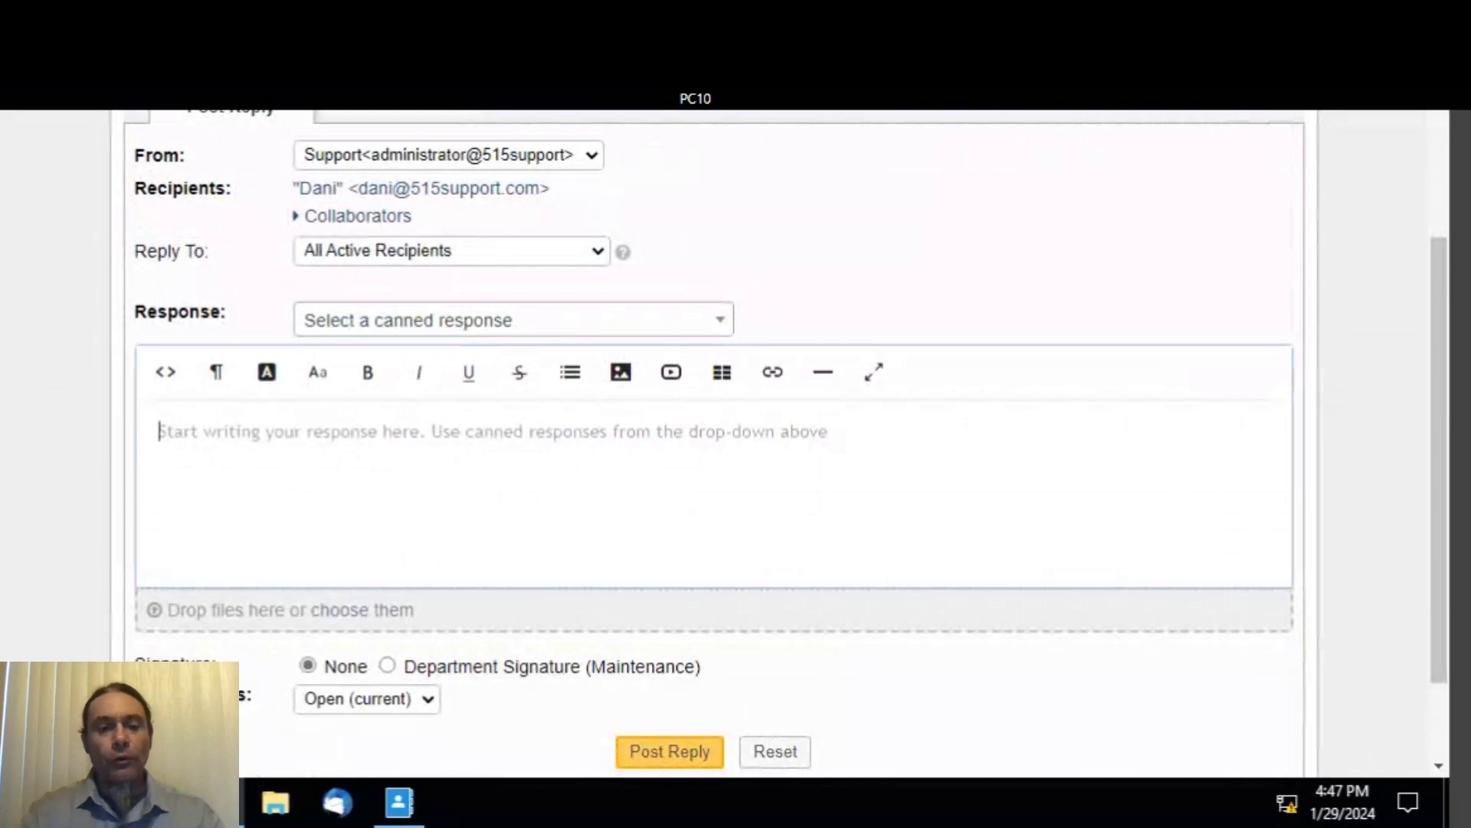
type("V")
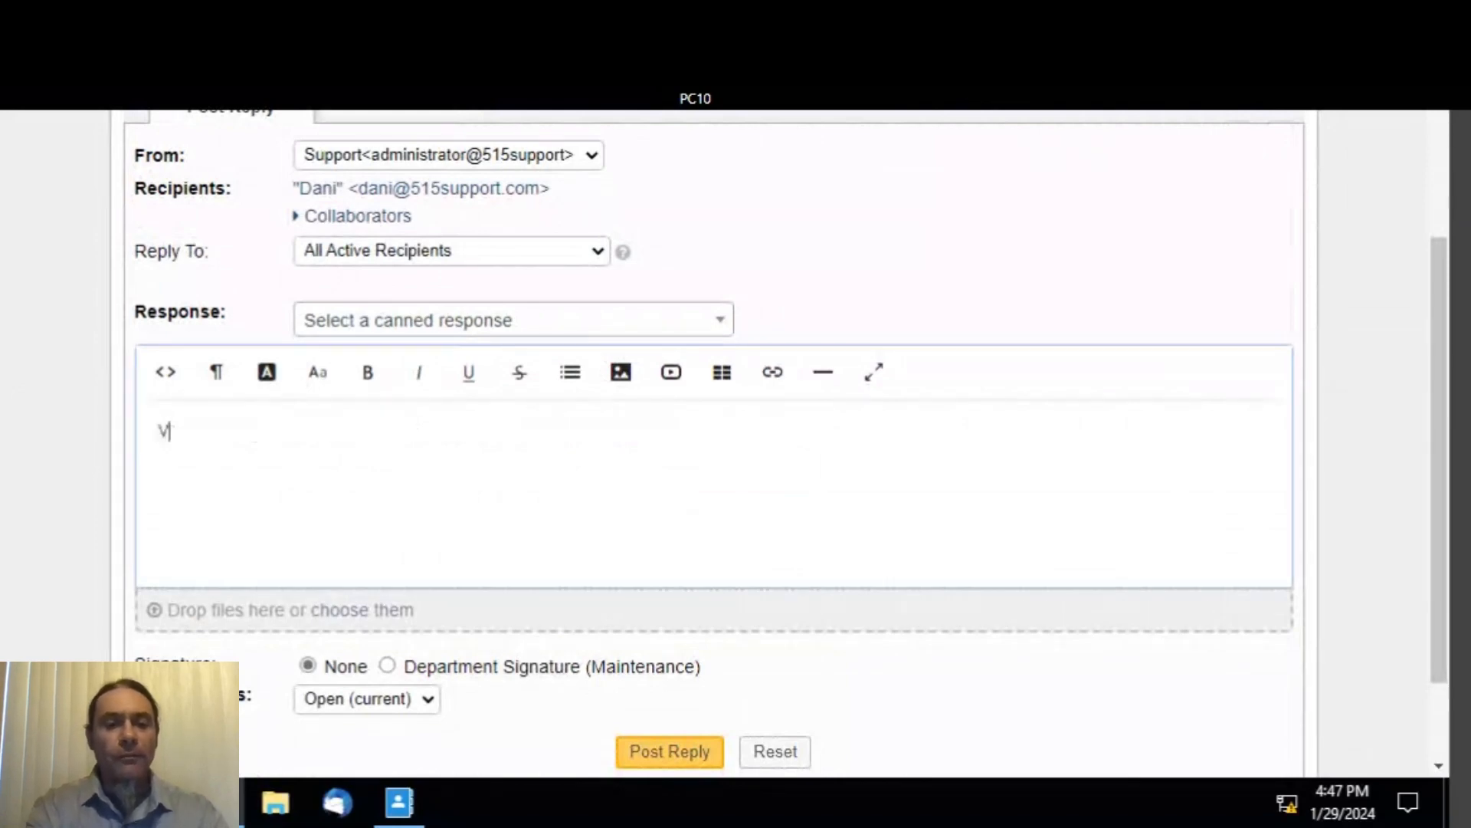
type("erified ")
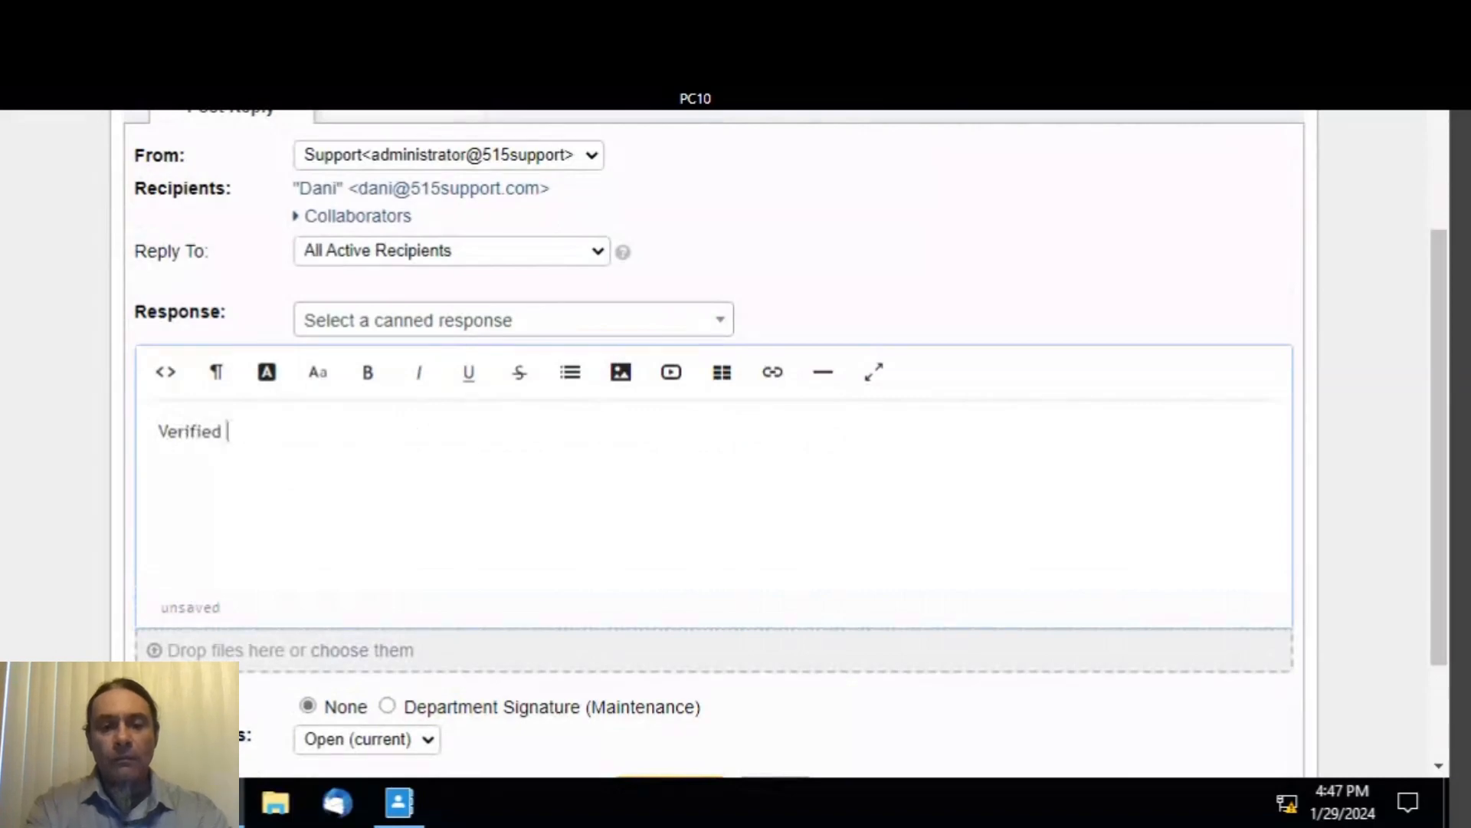
type("by p")
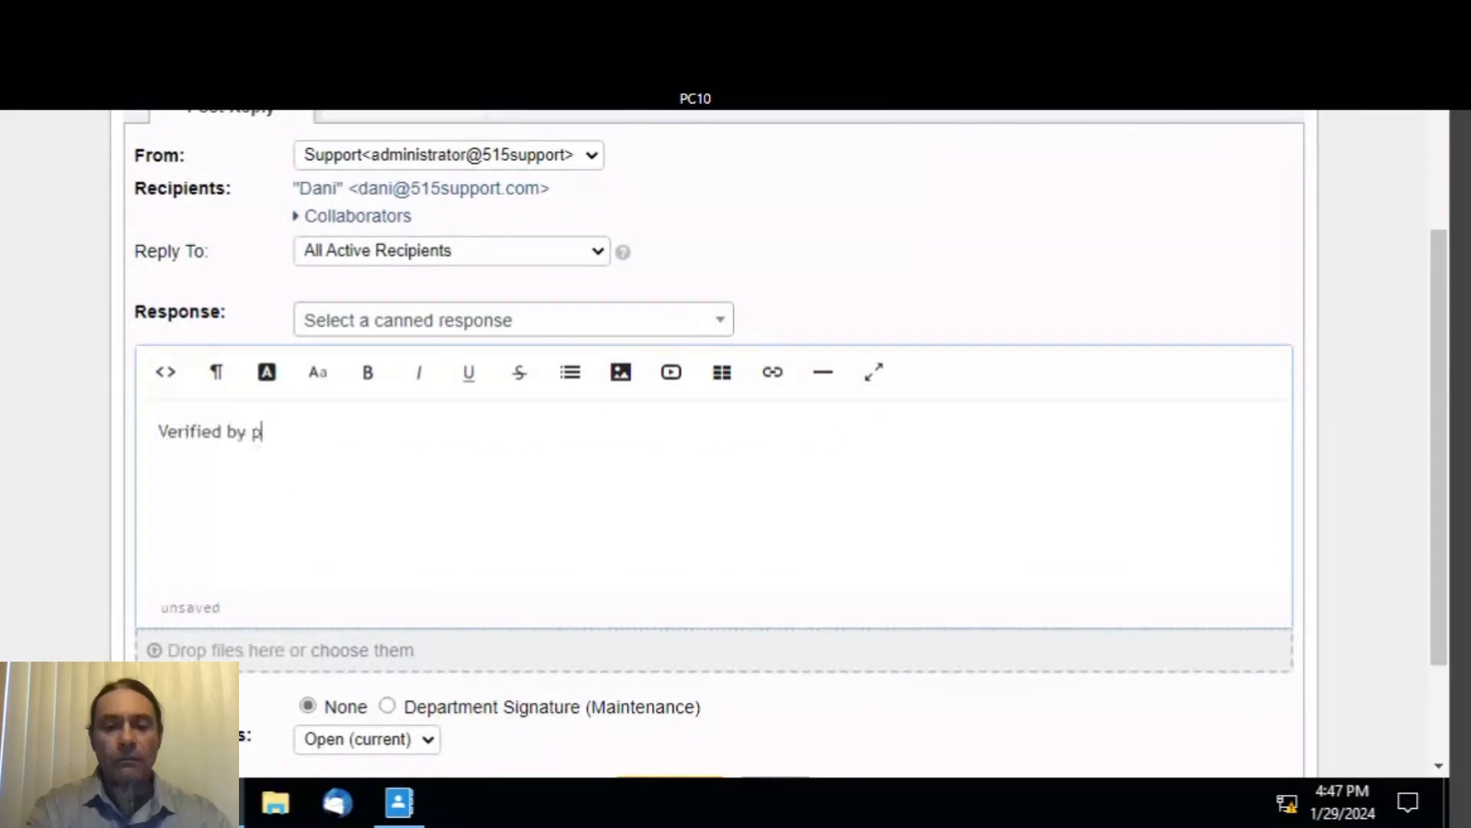
type("hone ca")
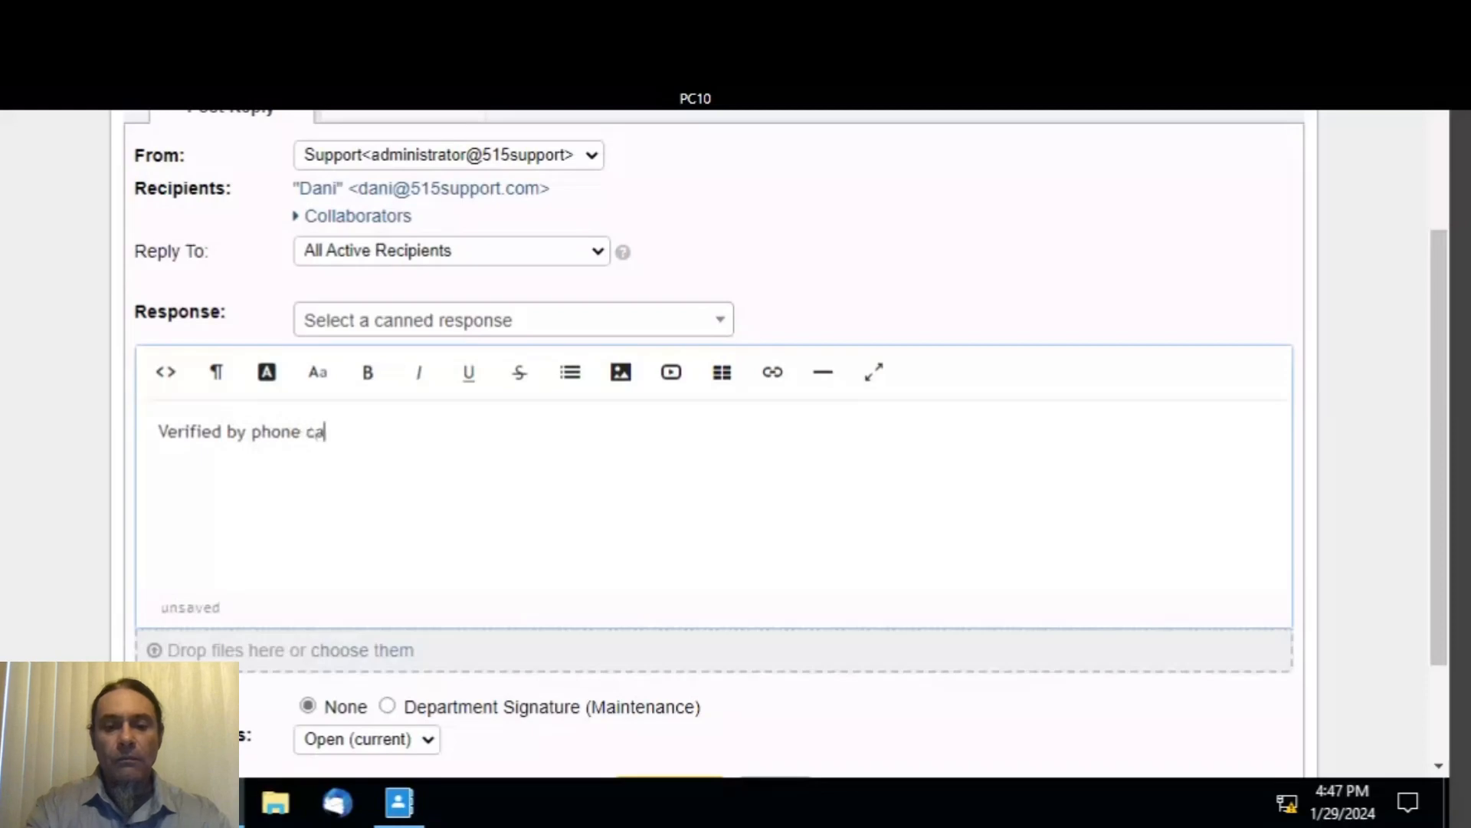
type("ll.")
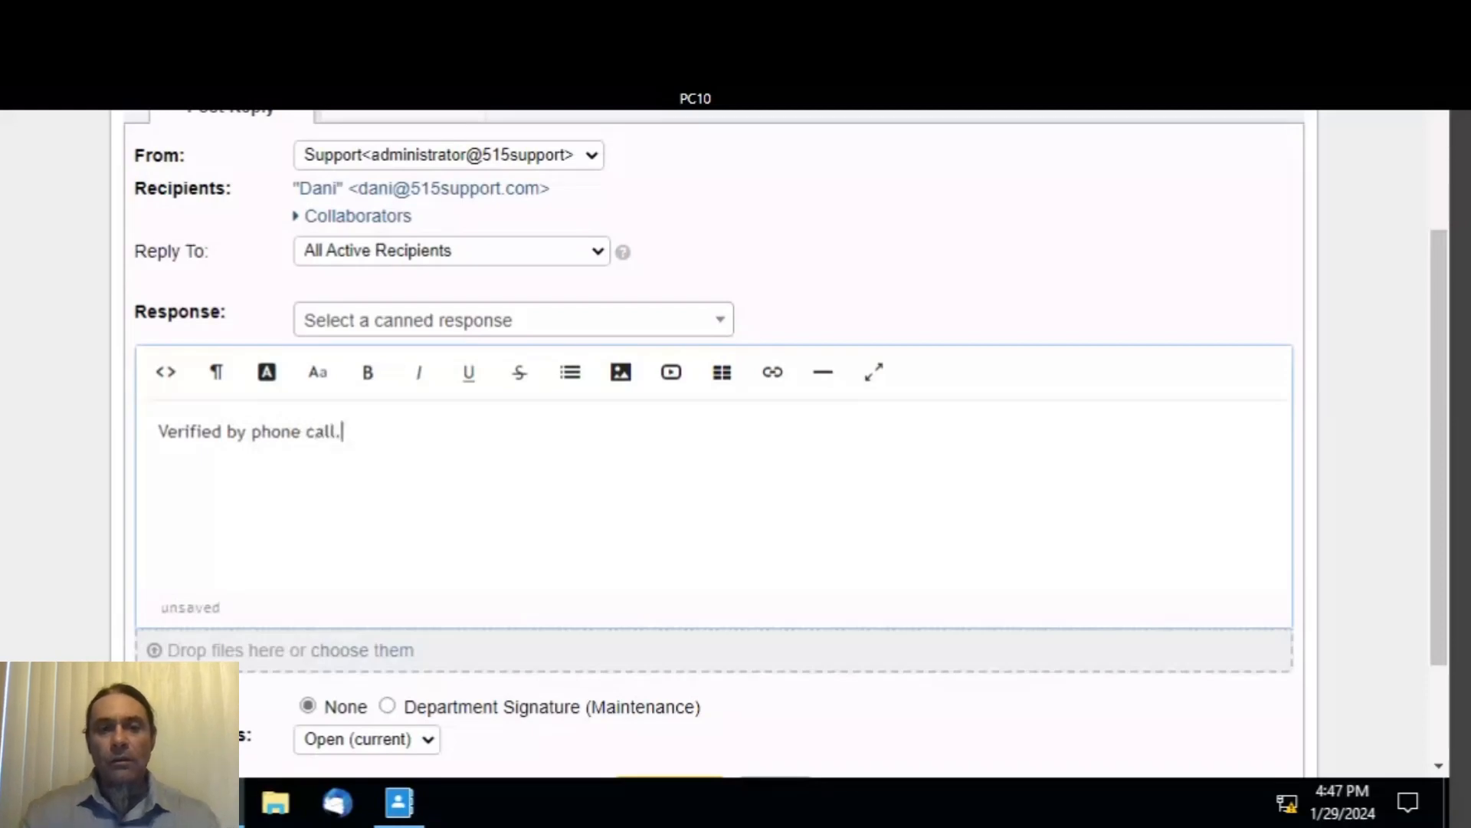
scroll(860, 693, "down", 3)
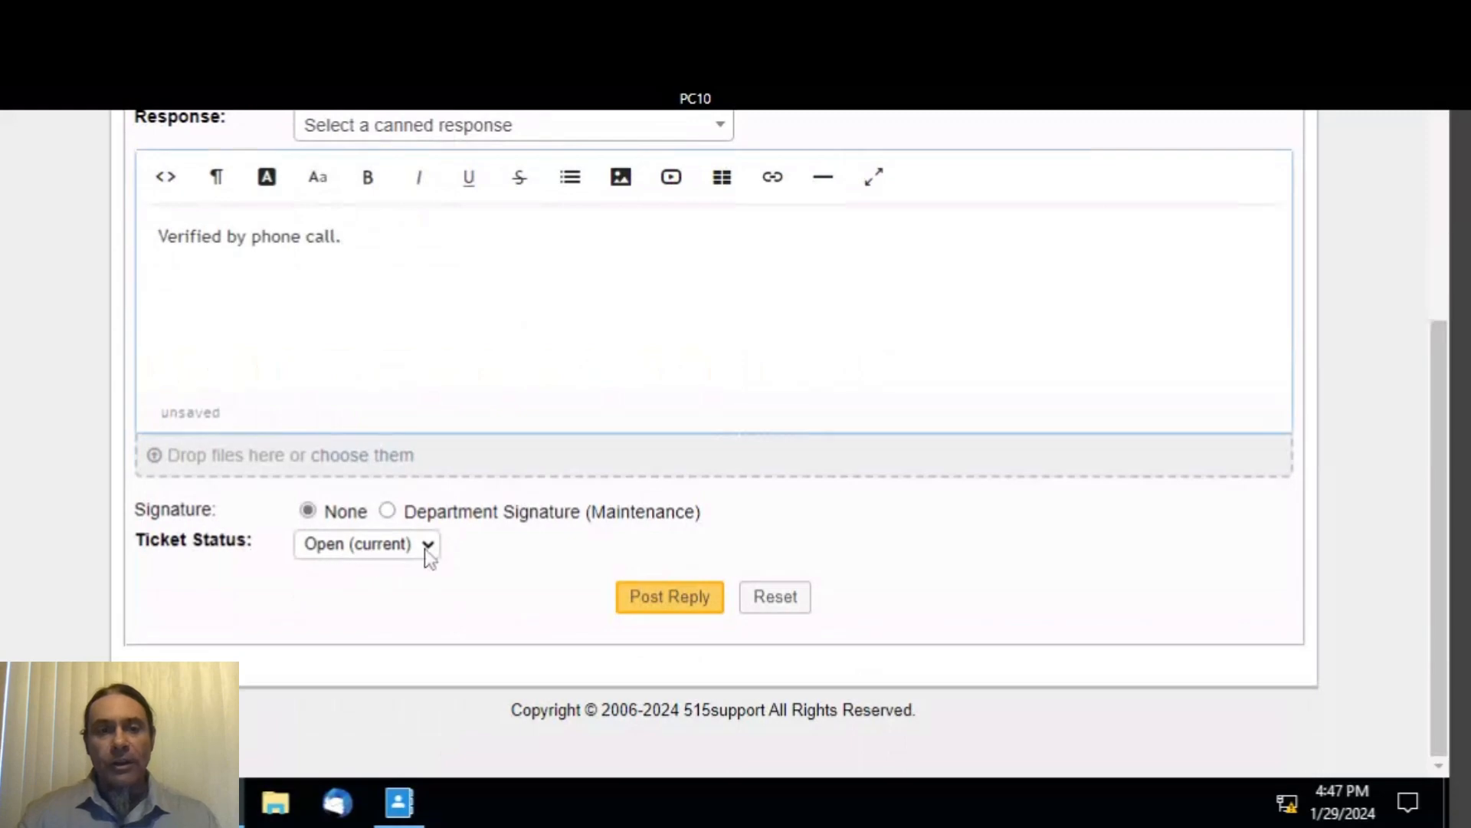
left_click(406, 557)
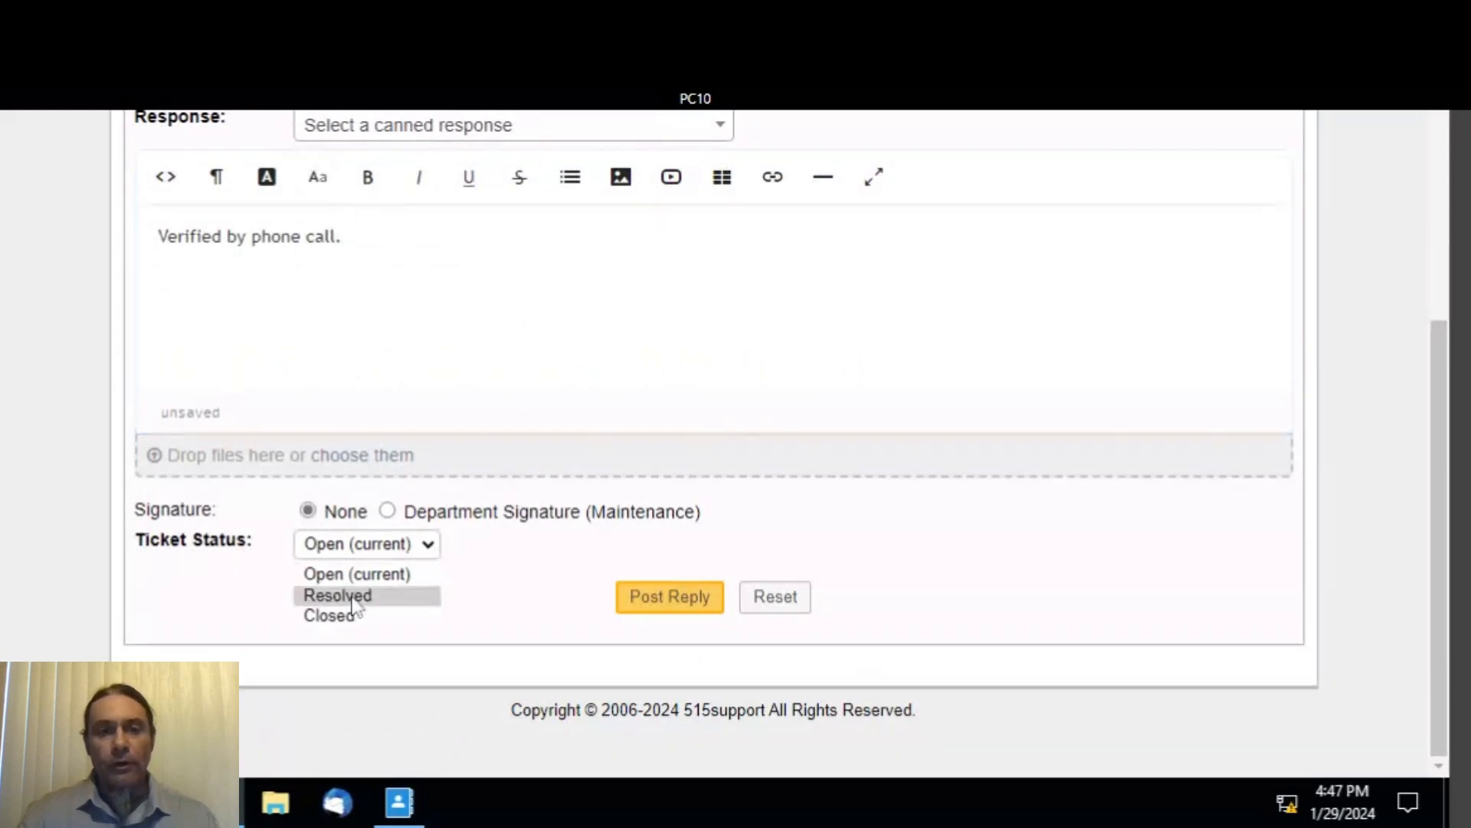
left_click(358, 596)
left_click(669, 598)
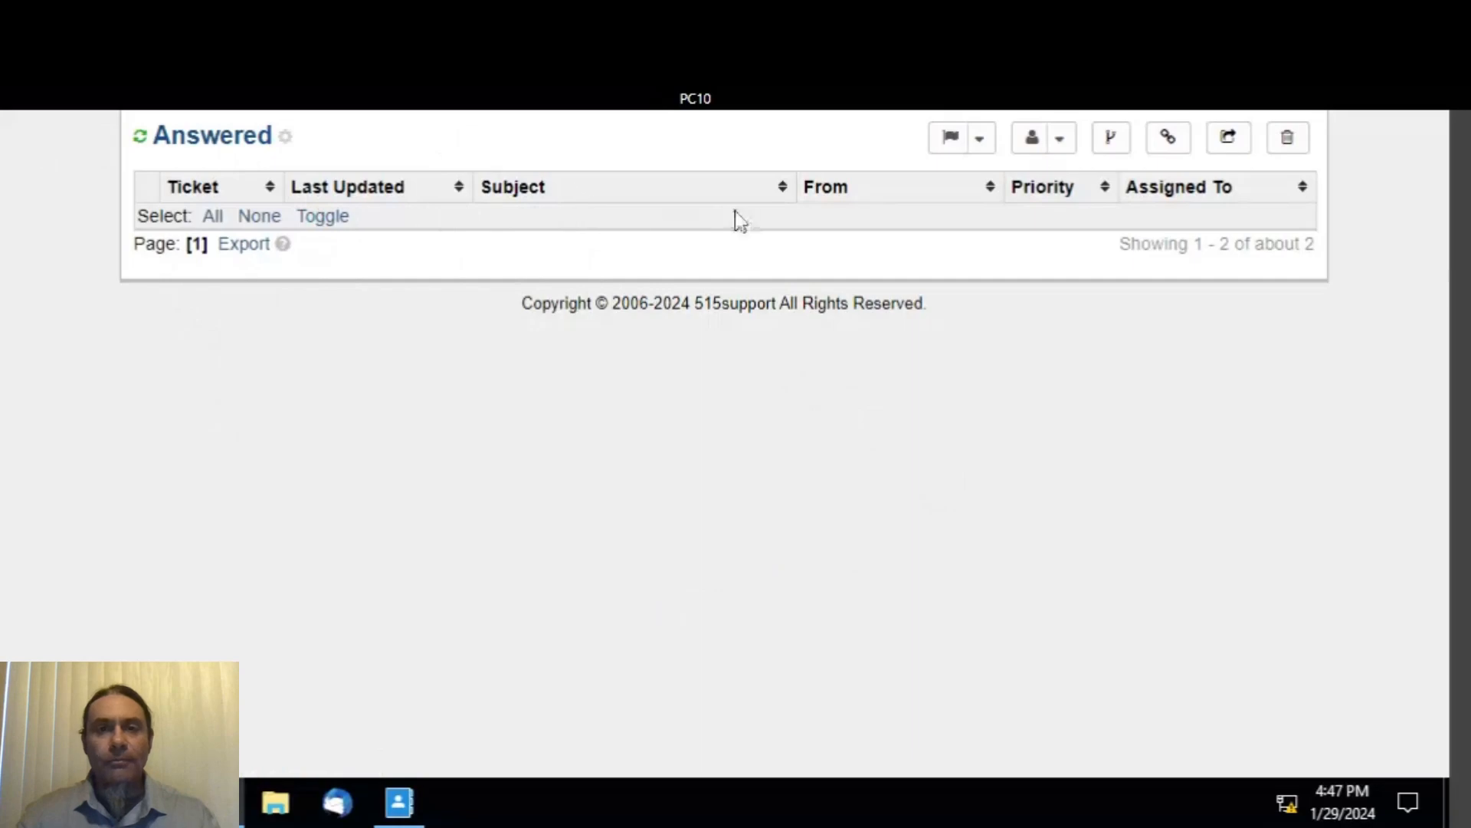
- Switch to the Open ticket queue from the Tickets sub-navigation menu
scroll(724, 443, "up", 5)
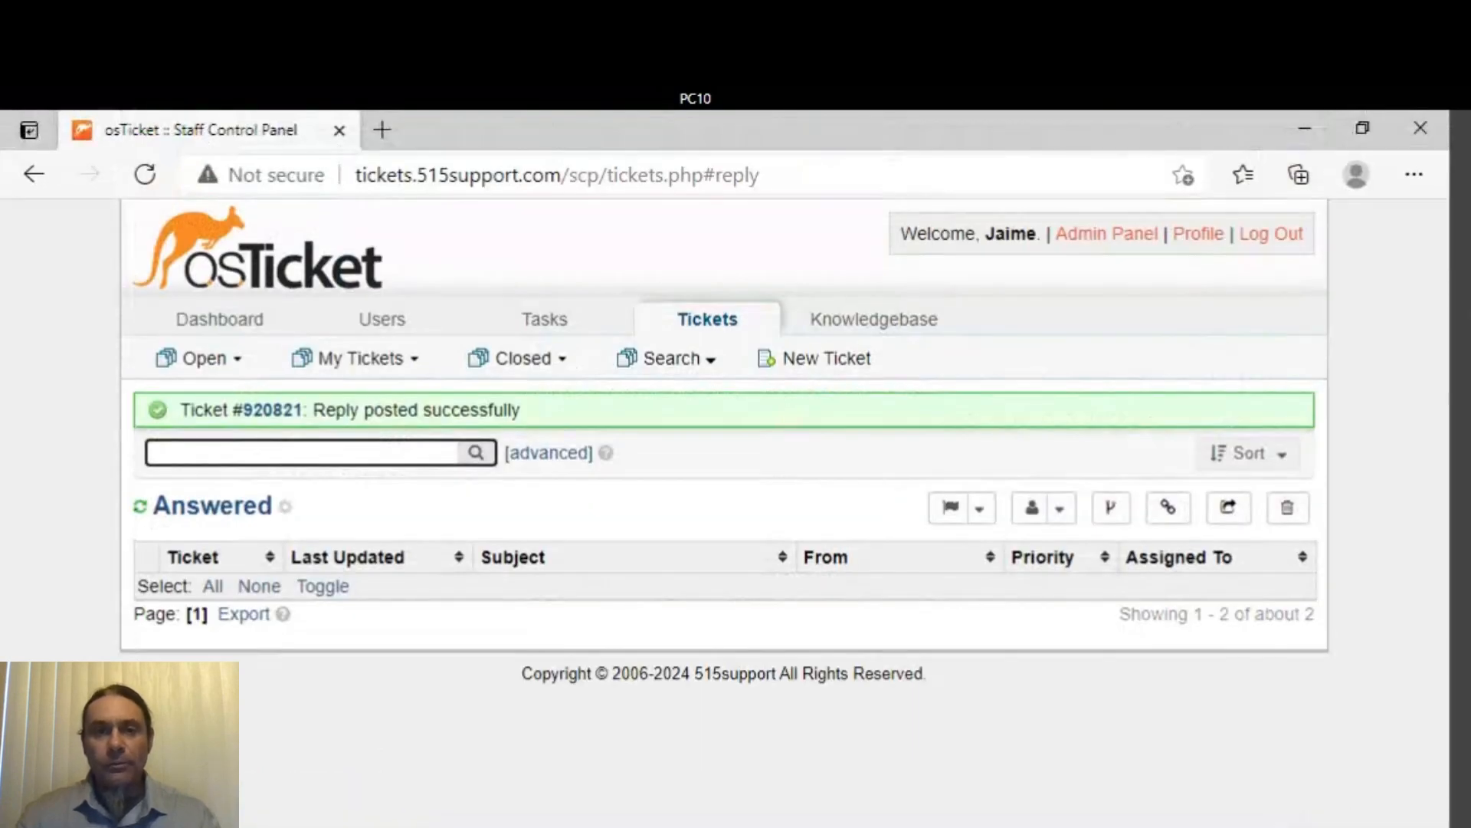
mouse_move(255, 368)
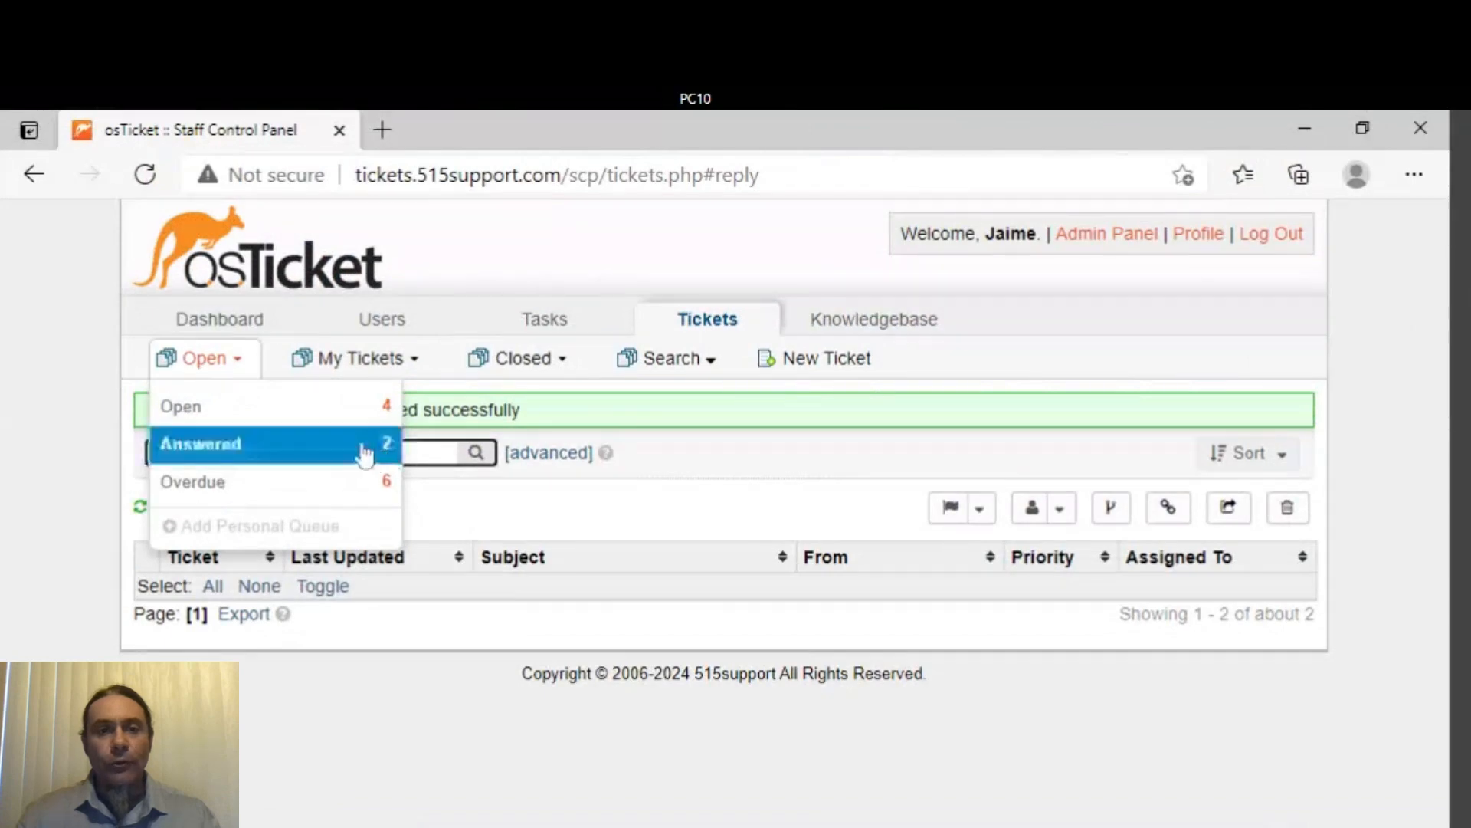
left_click(264, 414)
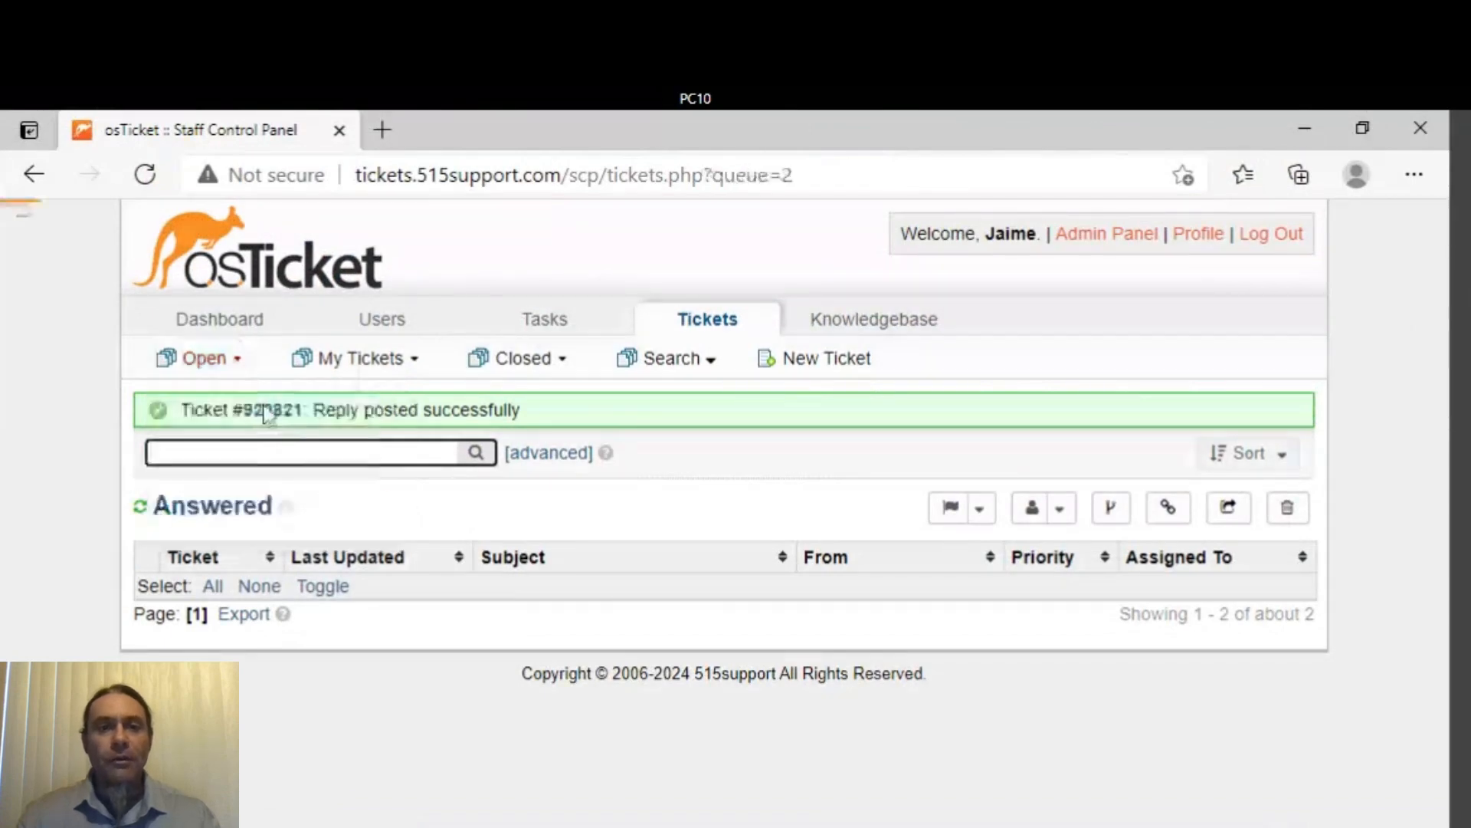